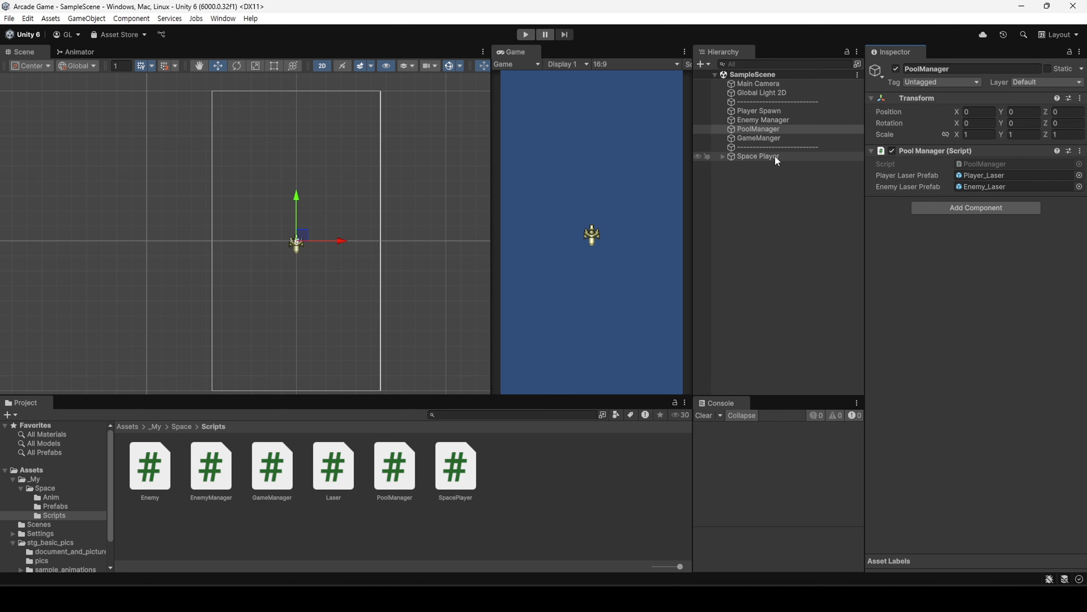
Add a Box Collider 2D component to the Space Player object
{"action": "left_click", "coordinate": [775, 156]}
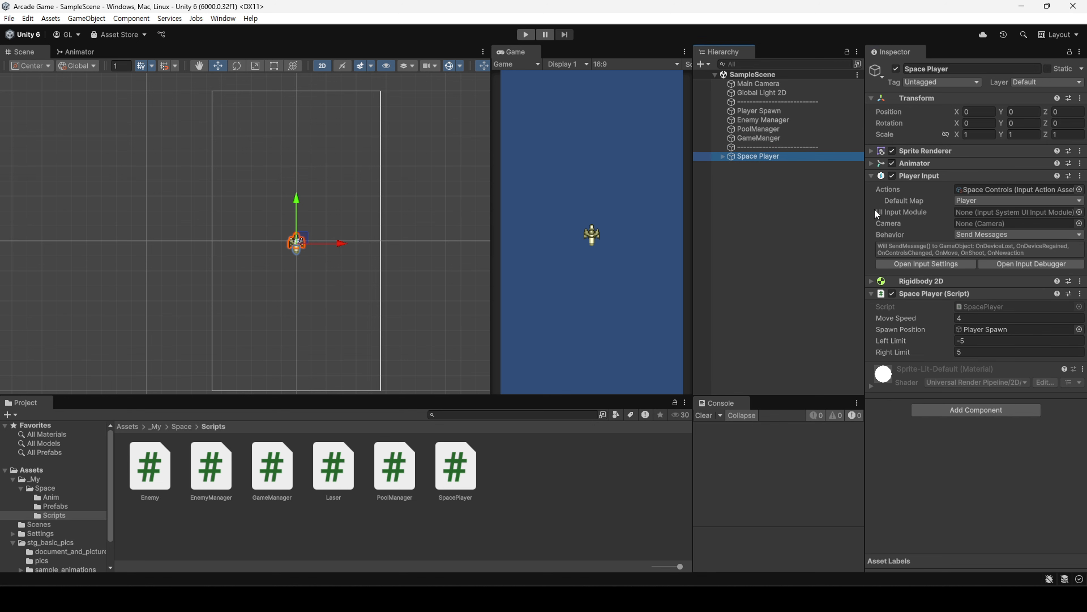
{"action": "left_click", "coordinate": [871, 176]}
{"action": "left_click", "coordinate": [933, 315]}
{"action": "type", "text": "co"}
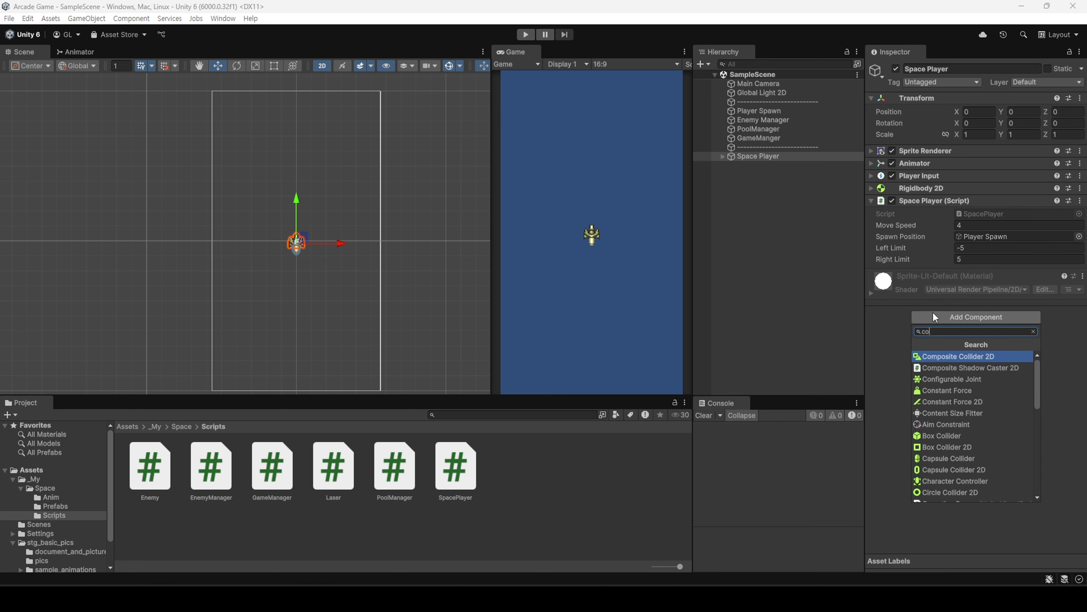
{"action": "type", "text": "l"}
{"action": "key", "text": "Down"}
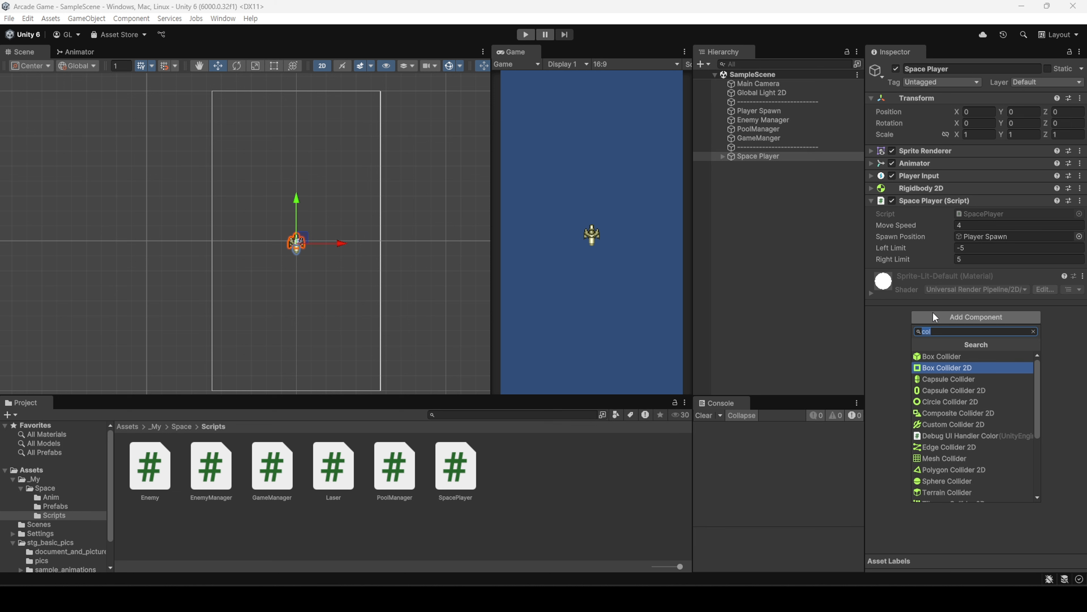
{"action": "key", "text": "Return"}
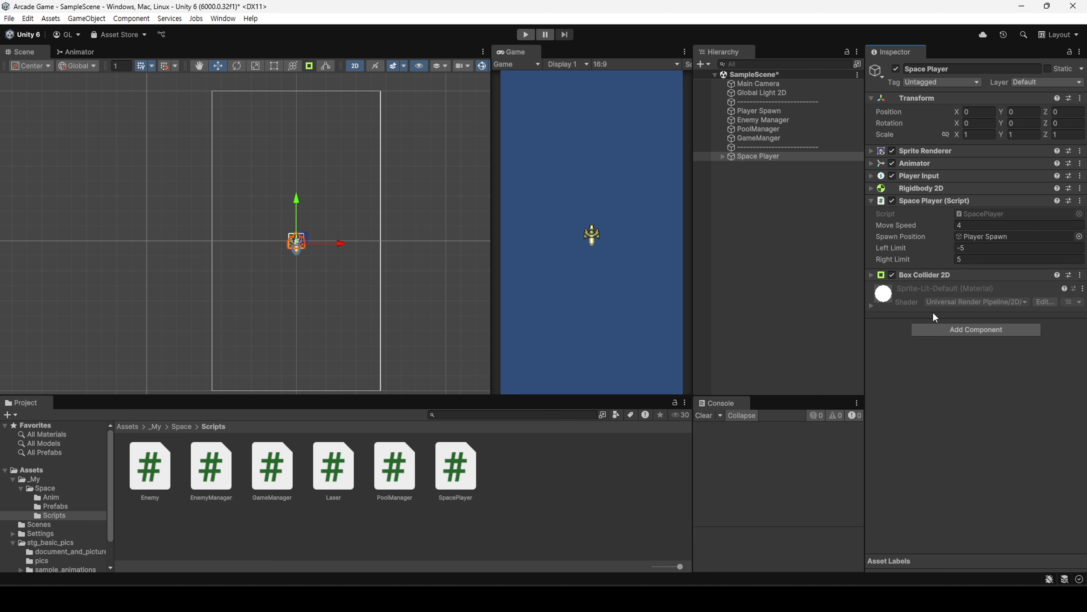
Edit the Space Player's box collider so its width is about 1.02 and encloses the ship sprite
{"action": "left_click", "coordinate": [874, 275]}
{"action": "key", "text": "f"}
{"action": "scroll", "coordinate": [336, 256], "scroll_direction": "down", "scroll_amount": 5}
{"action": "left_click", "coordinate": [963, 290]}
{"action": "left_click_drag", "start_coordinate": [302, 238], "coordinate": [304, 240]}
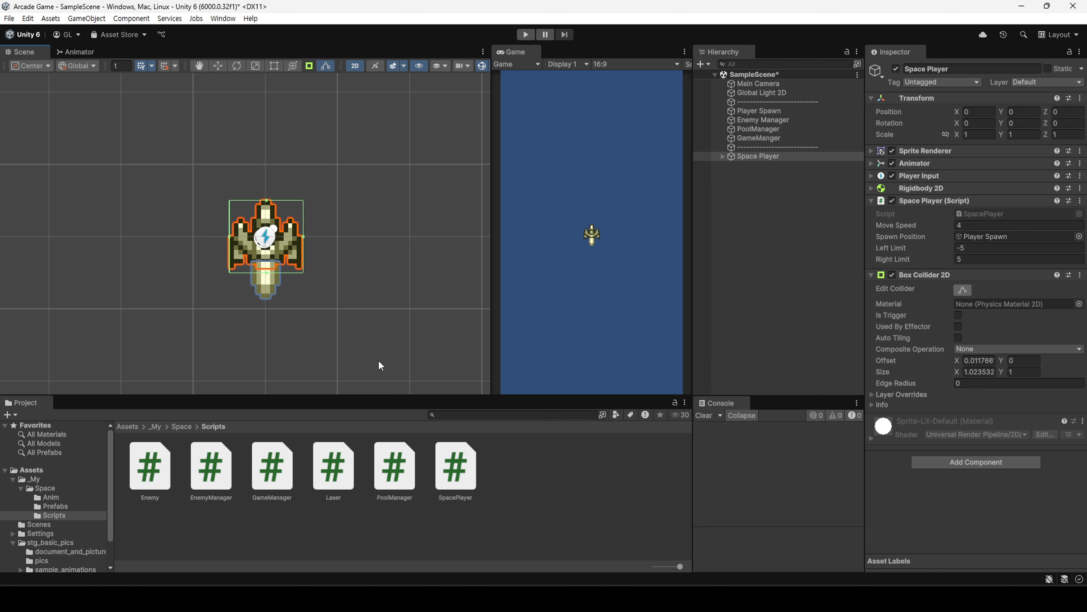
Open the Enemy_0 prefab from the Prefabs folder and add a Box Collider 2D component to it
{"action": "left_click", "coordinate": [76, 505]}
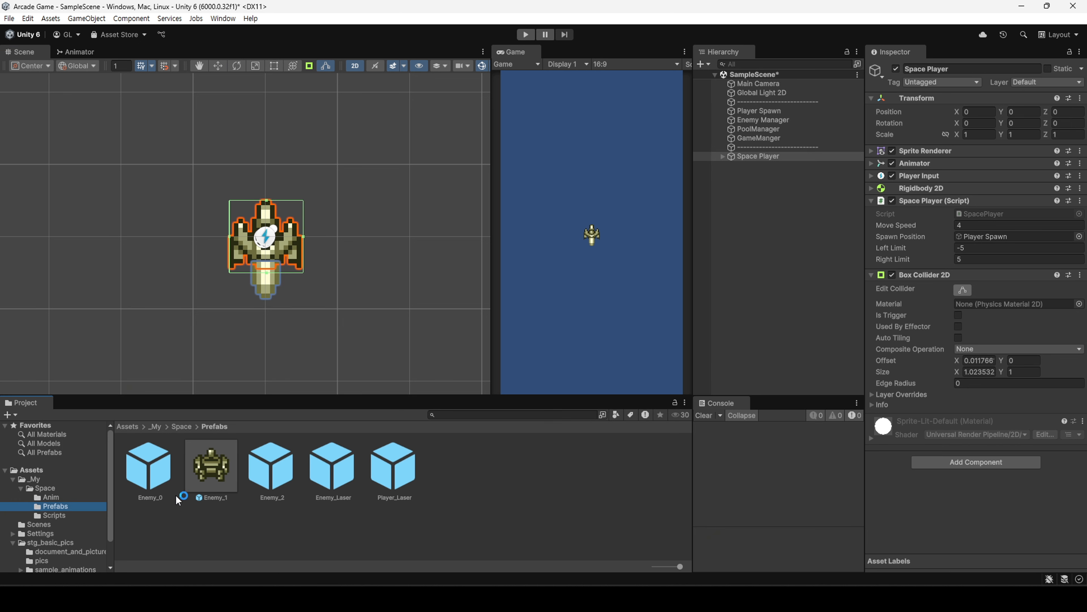
{"action": "left_click", "coordinate": [149, 463]}
{"action": "double_click", "coordinate": [150, 464]}
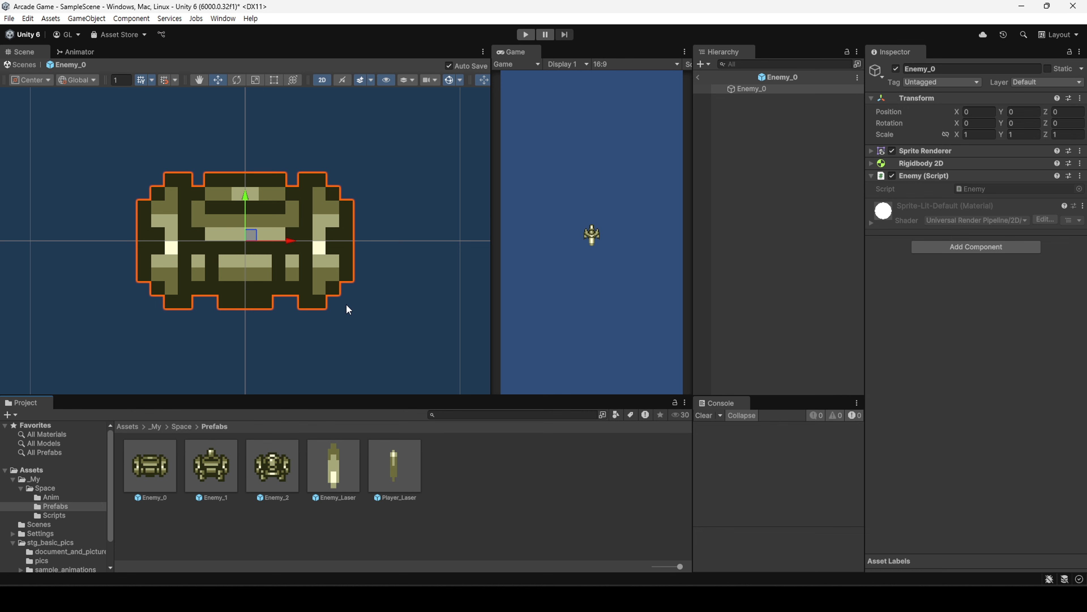
{"action": "scroll", "coordinate": [348, 309], "scroll_direction": "down", "scroll_amount": 5}
{"action": "middle_click_drag", "start_coordinate": [377, 294], "coordinate": [334, 253]}
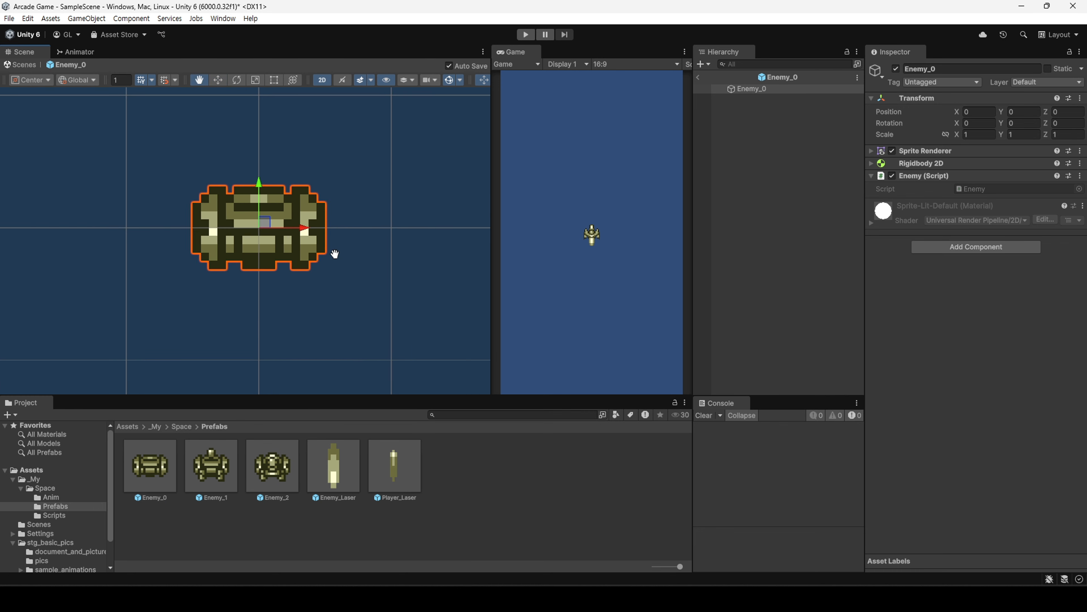
{"action": "left_click", "coordinate": [959, 245]}
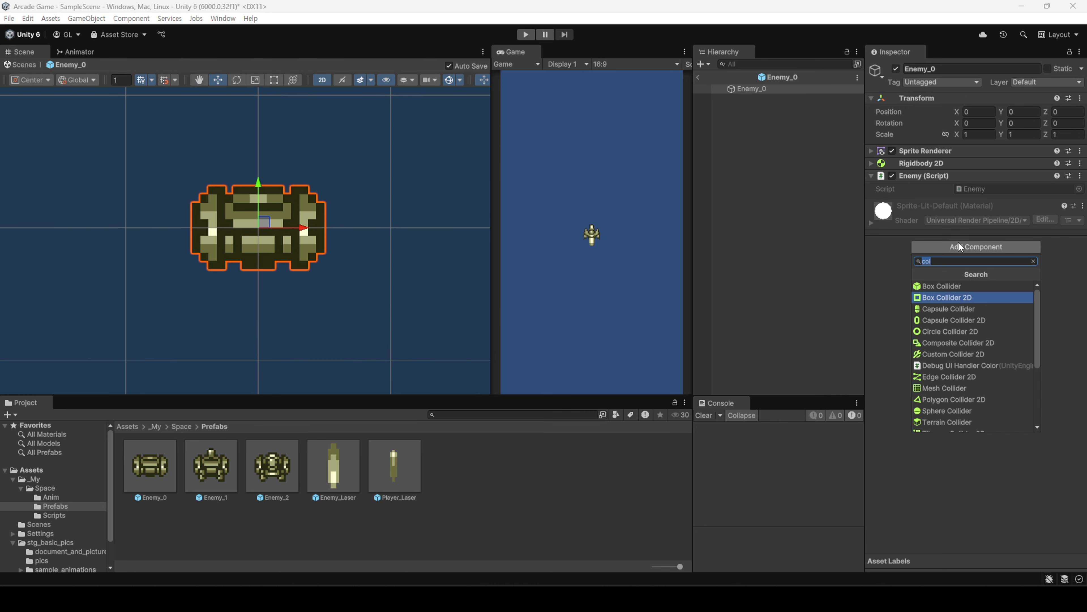
{"action": "left_click", "coordinate": [959, 298]}
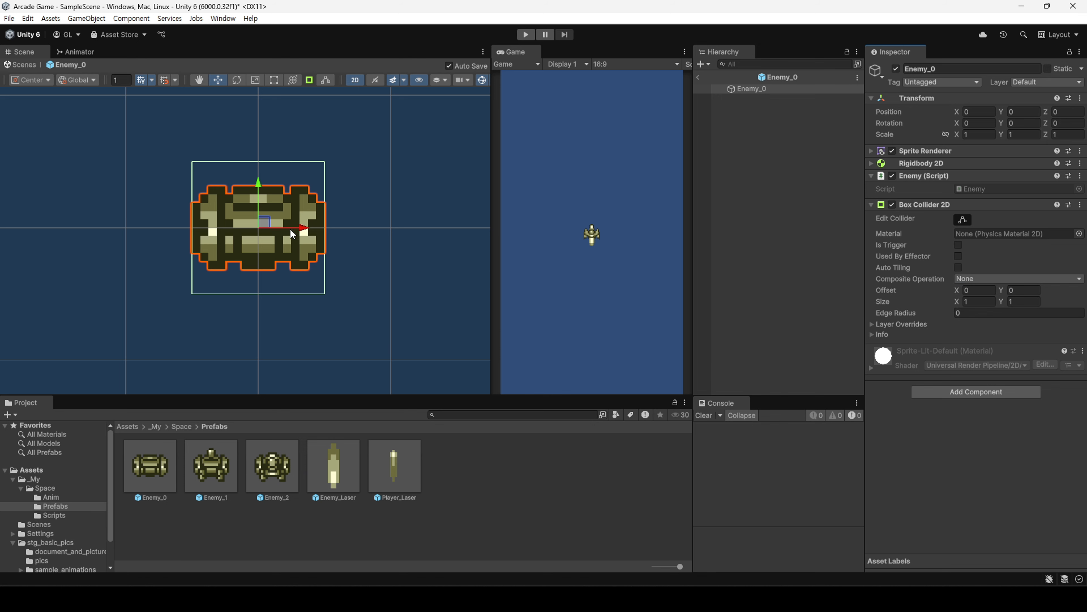
Pull in the lower and upper edges of Enemy_0's box collider to match the sprite's height
{"action": "left_click", "coordinate": [963, 219]}
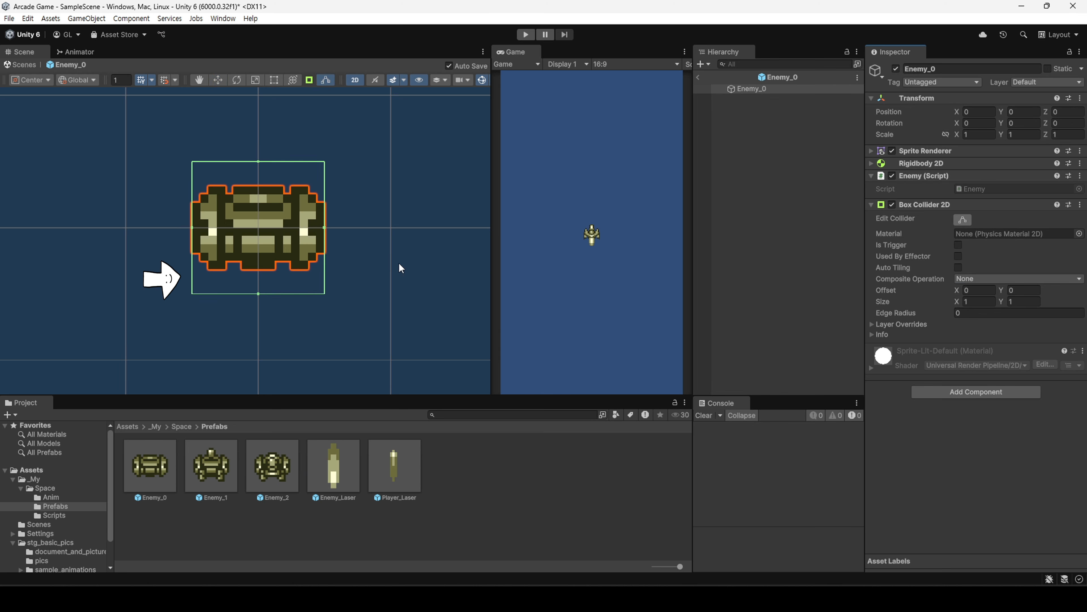
{"action": "left_click_drag", "start_coordinate": [259, 294], "coordinate": [265, 270]}
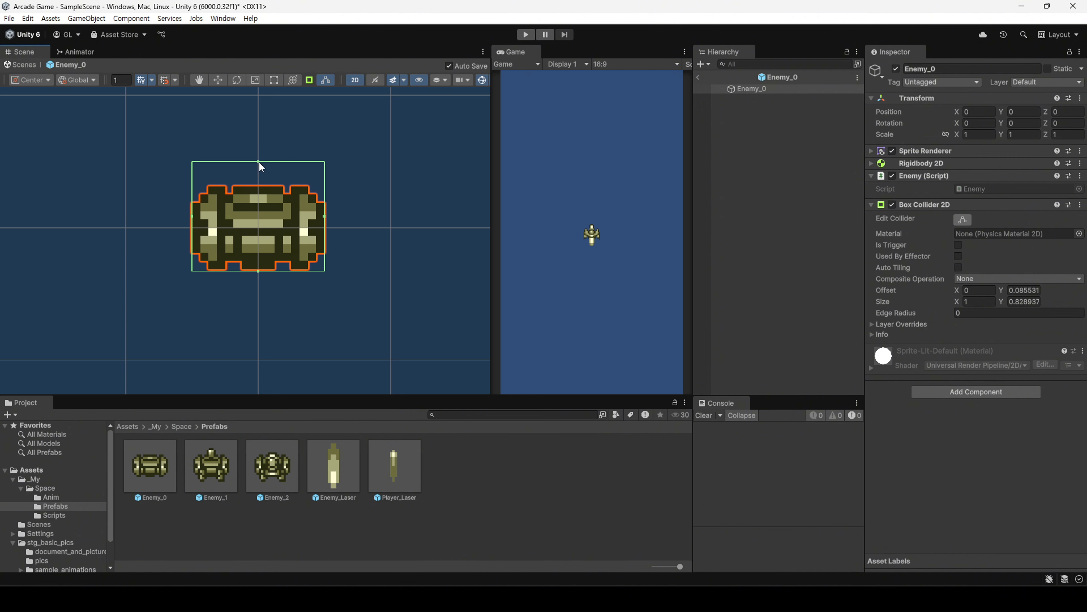
{"action": "left_click_drag", "start_coordinate": [260, 163], "coordinate": [260, 186]}
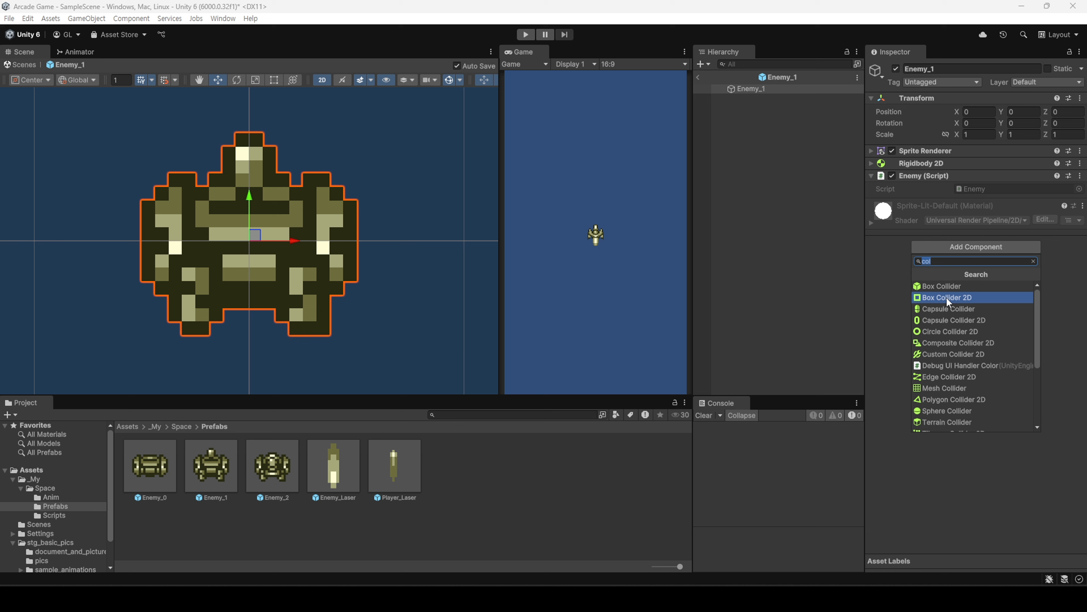
Add a Box Collider 2D to the Enemy_1 and Enemy_2 prefabs, fitting Enemy_2's collider to its sprite at about 0.84 high, and return to the scene
{"action": "left_click", "coordinate": [948, 299]}
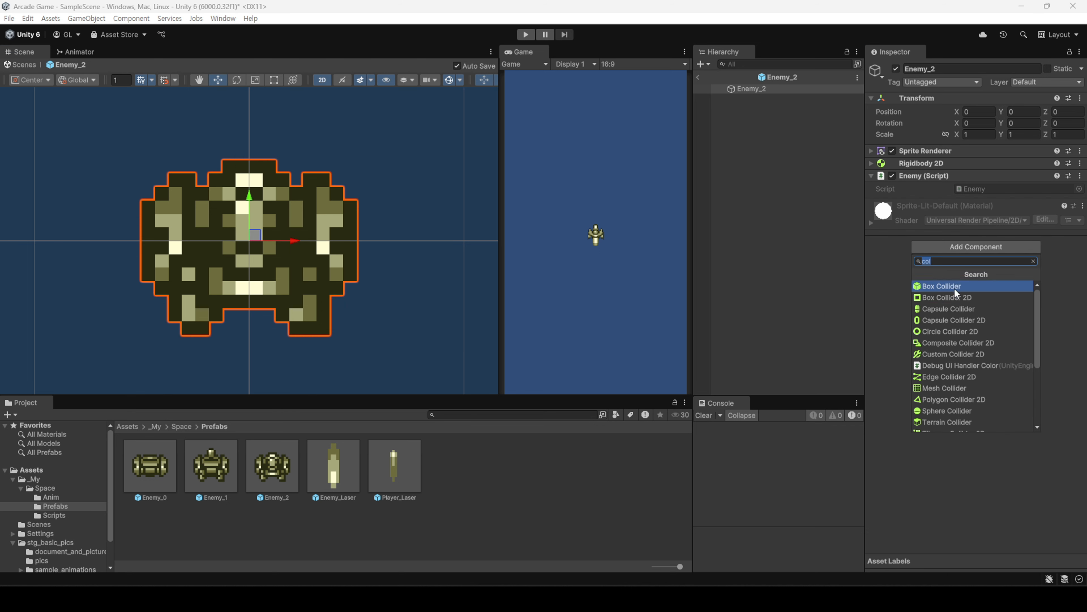
{"action": "left_click", "coordinate": [947, 287]}
{"action": "left_click", "coordinate": [963, 220]}
{"action": "left_click_drag", "start_coordinate": [249, 132], "coordinate": [251, 161]}
{"action": "left_click_drag", "start_coordinate": [250, 348], "coordinate": [250, 337]}
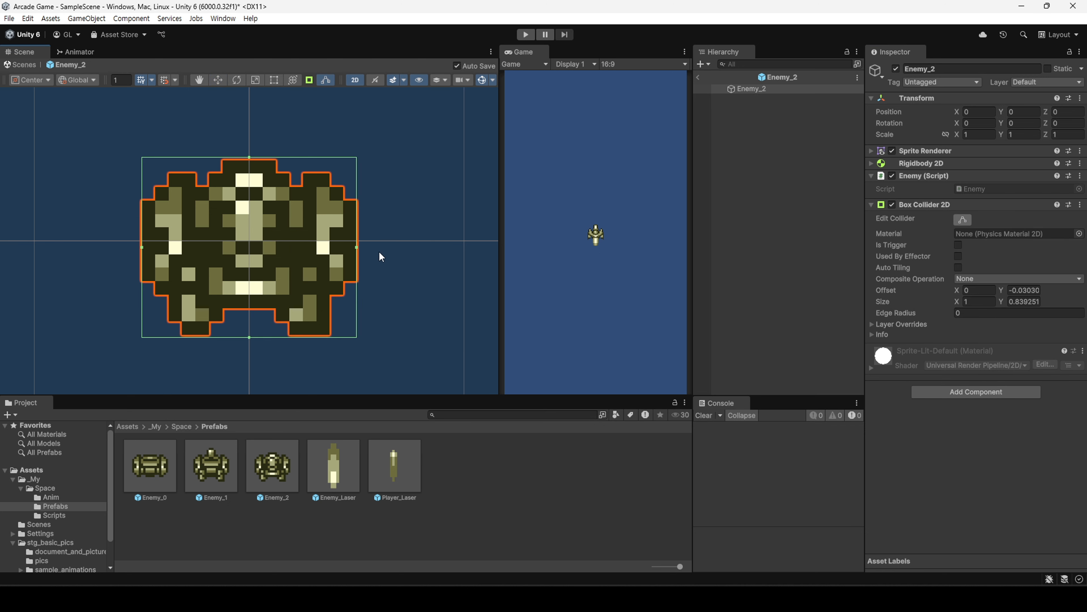
{"action": "key", "text": "w"}
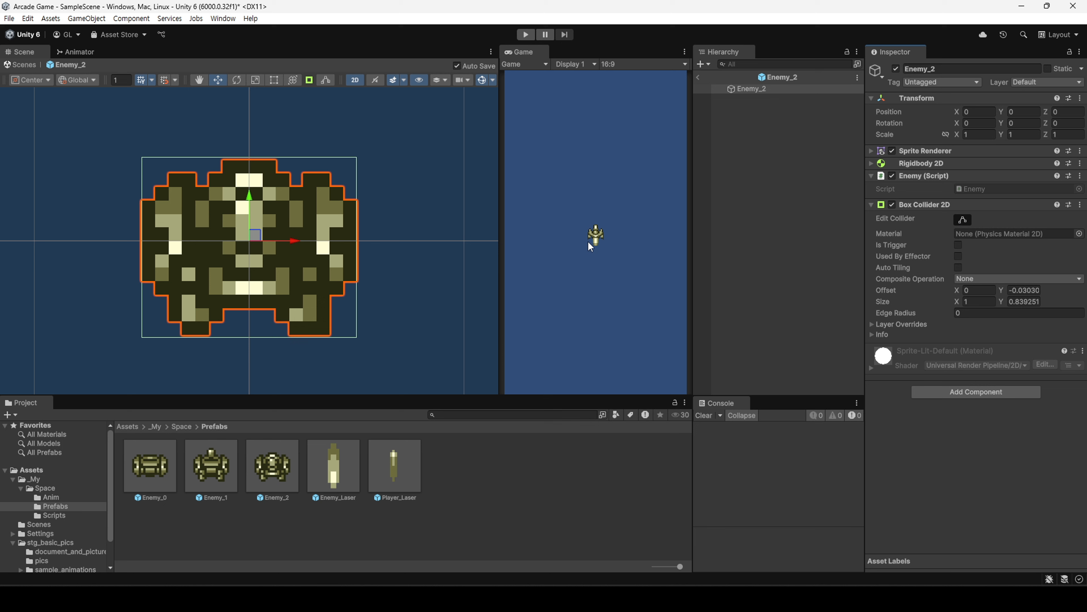
{"action": "left_click", "coordinate": [698, 78]}
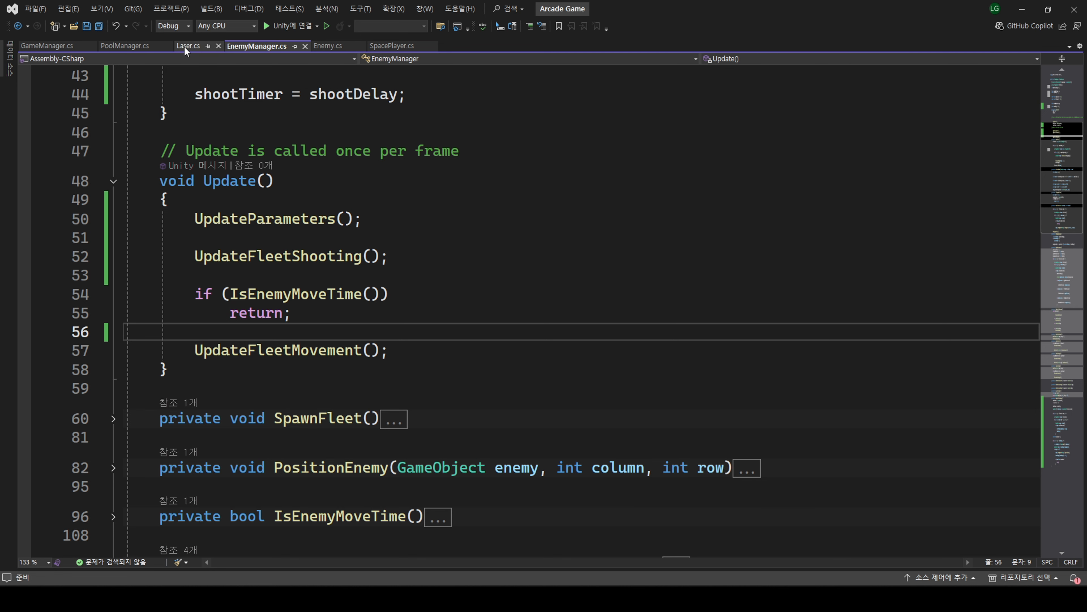
In Laser.cs, add a private OnCollisionEnter2D(Collision2D collision) method below Update()
{"action": "left_click", "coordinate": [185, 48]}
{"action": "scroll", "coordinate": [287, 343], "scroll_direction": "down", "scroll_amount": 3}
{"action": "left_click", "coordinate": [257, 201]}
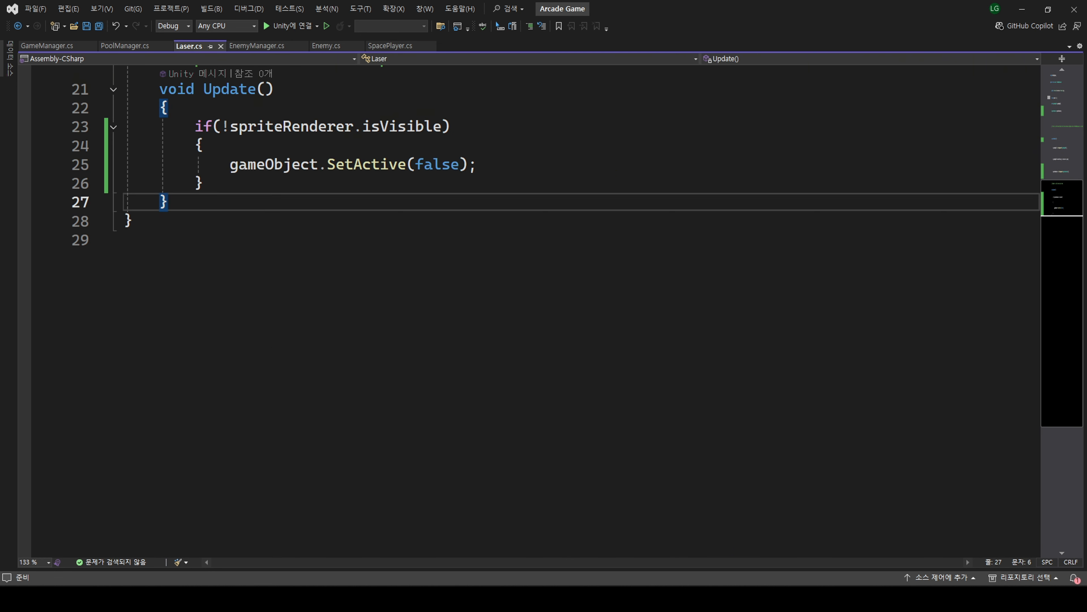
{"action": "key", "text": "Return"}
{"action": "key", "text": "Return"}
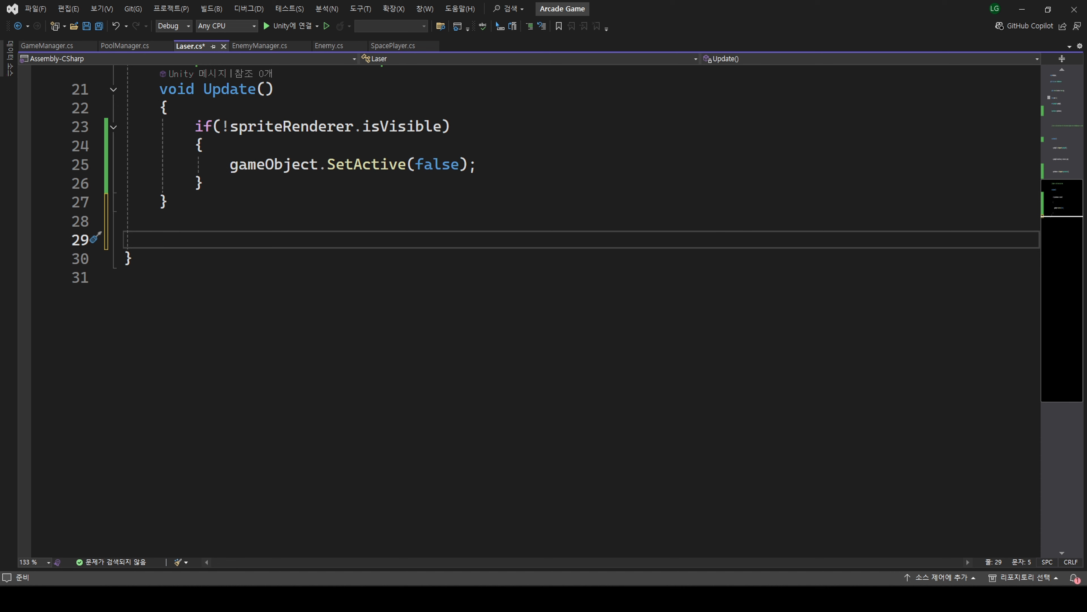
{"action": "type", "text": "Oncol"}
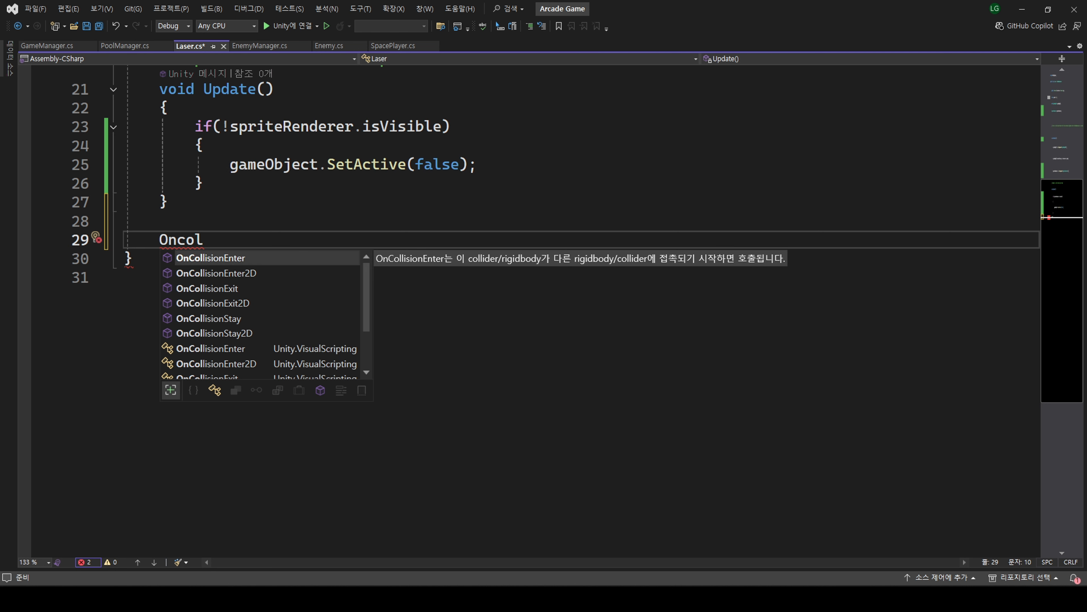
{"action": "key", "text": "Down"}
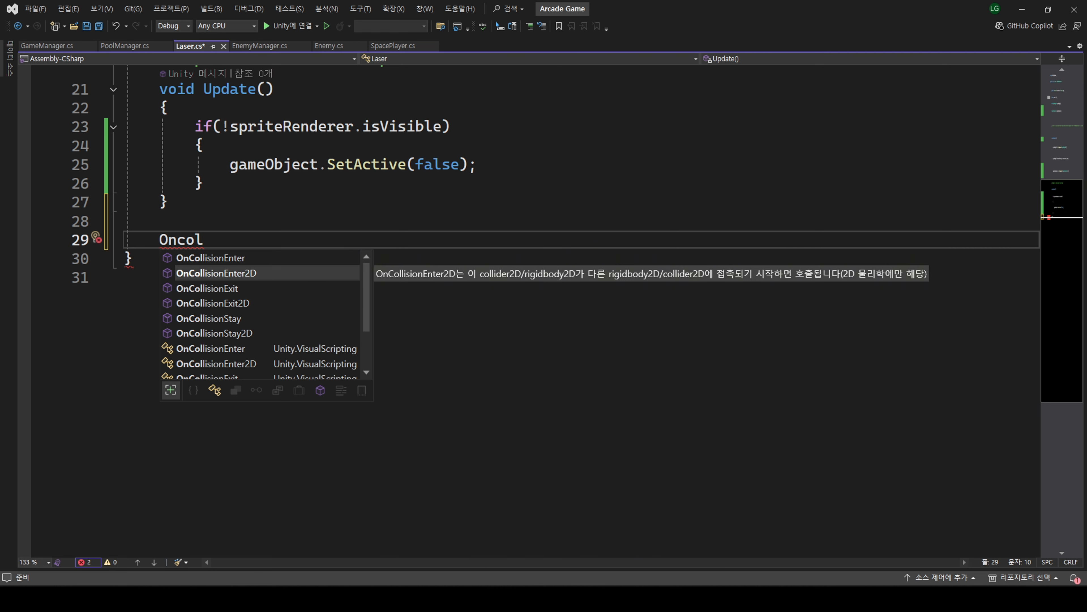
{"action": "key", "text": "Return"}
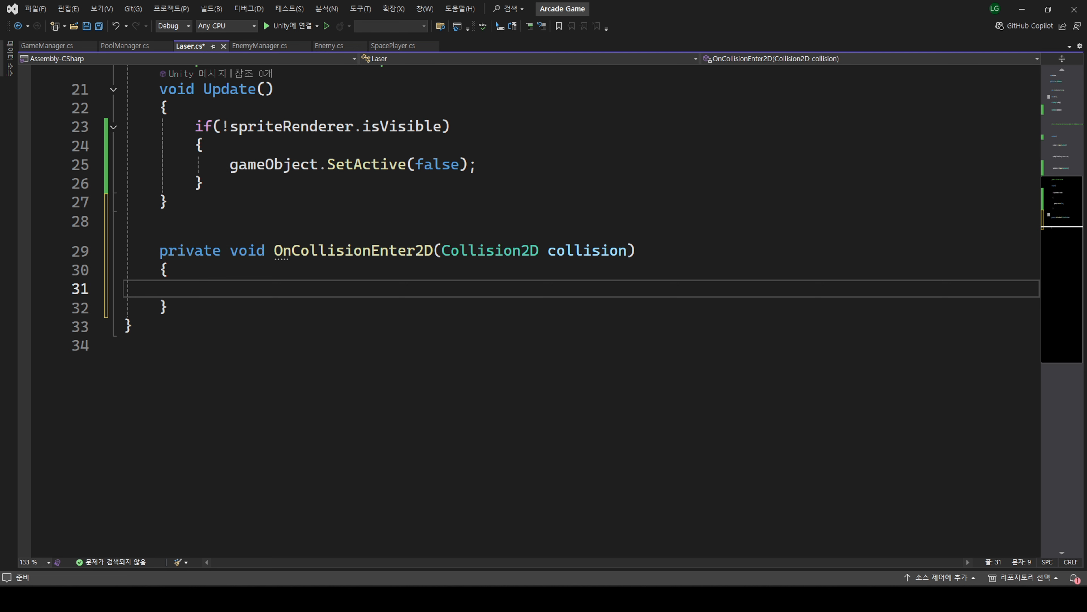
Make the laser's OnCollisionEnter2D method call gameObject.SetActive(false); and save the script
{"action": "type", "text": "gameObject"}
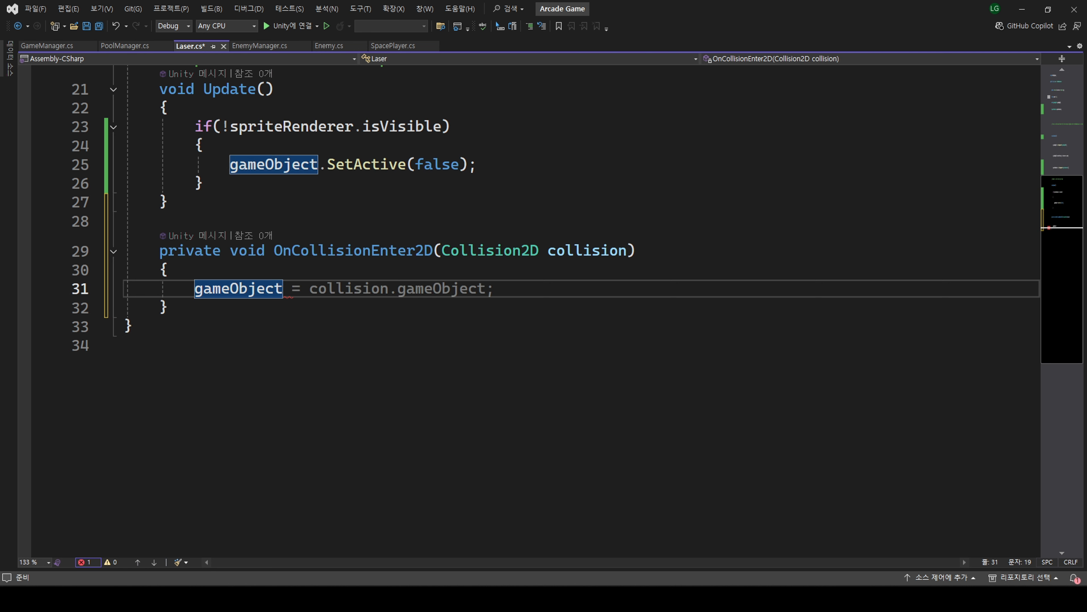
{"action": "type", "text": ".Set"}
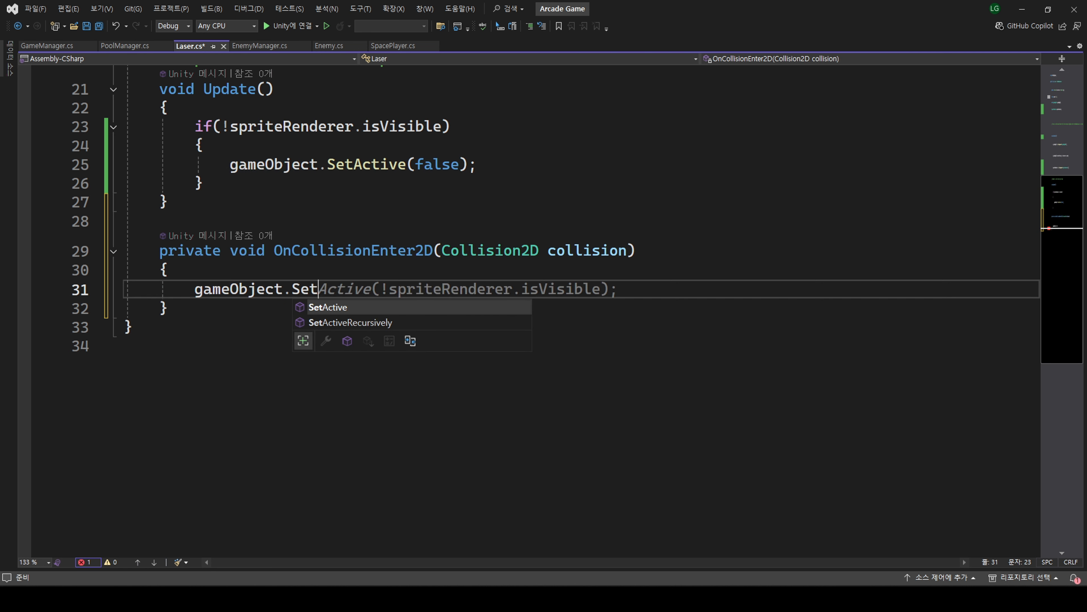
{"action": "type", "text": "Active();"}
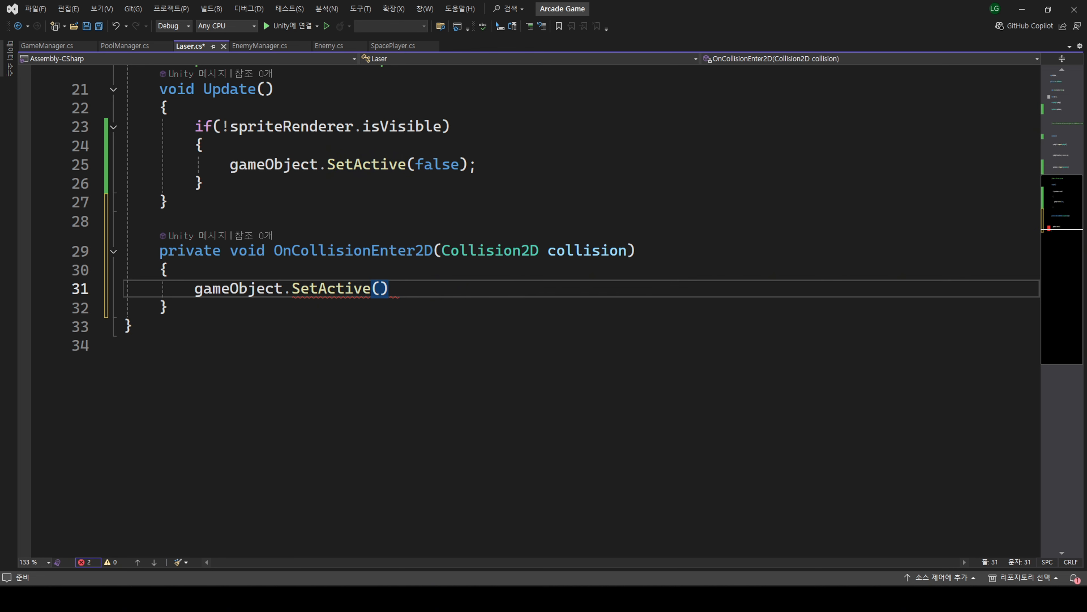
{"action": "key", "text": "Left"}
{"action": "key", "text": "Left"}
{"action": "type", "text": "false"}
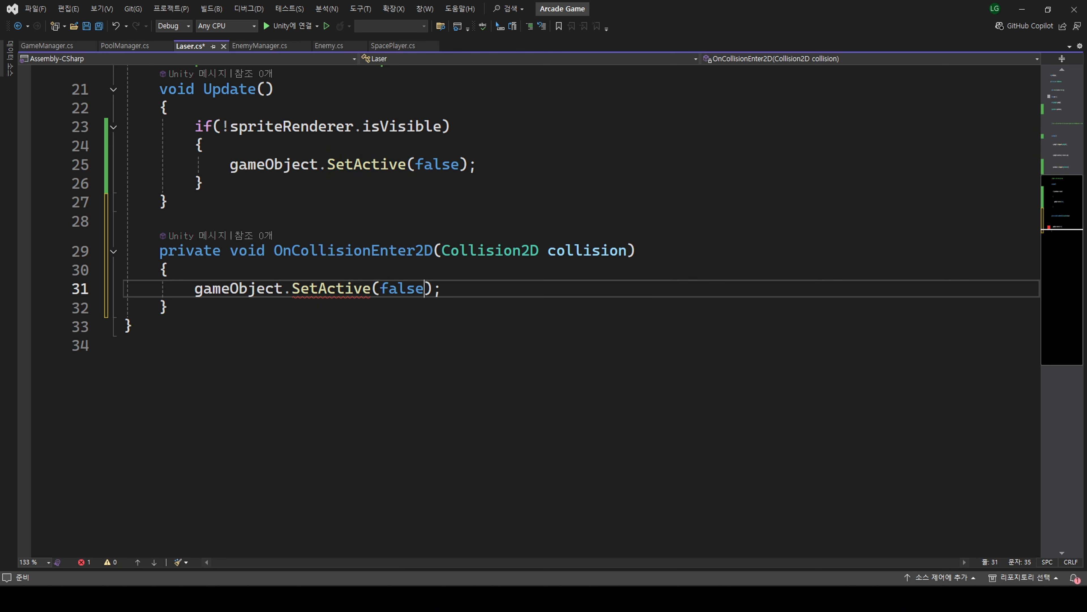
{"action": "key", "text": "End"}
{"action": "key", "text": "ctrl+s"}
{"action": "left_click", "coordinate": [326, 221]}
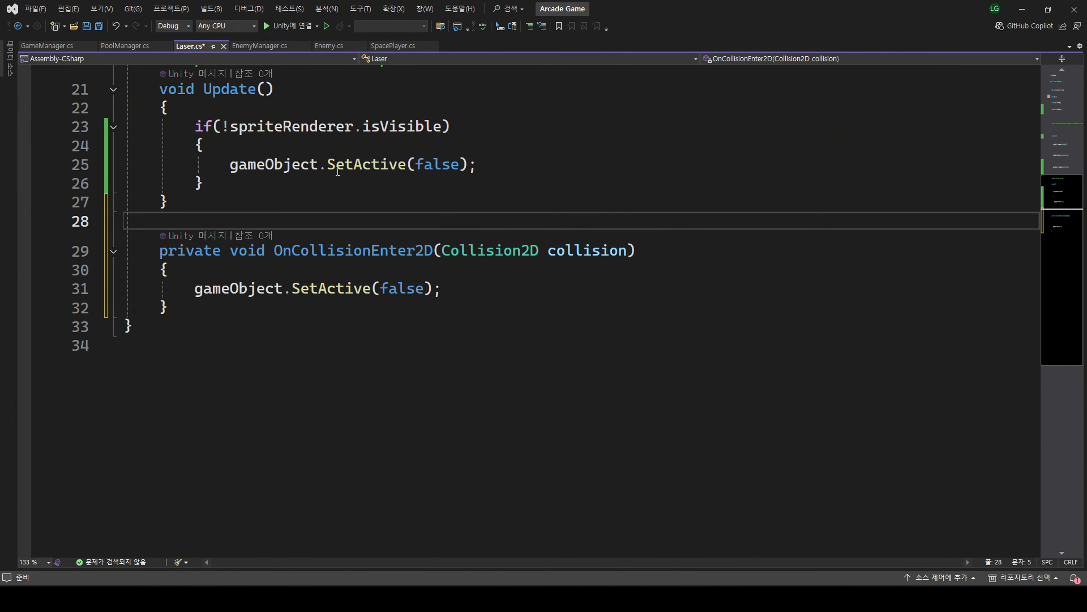
In Enemy.cs, add an OnCollisionEnter2D method below WaitToShoot containing gameObject.SetActive(false); and save the script
{"action": "left_click", "coordinate": [324, 46]}
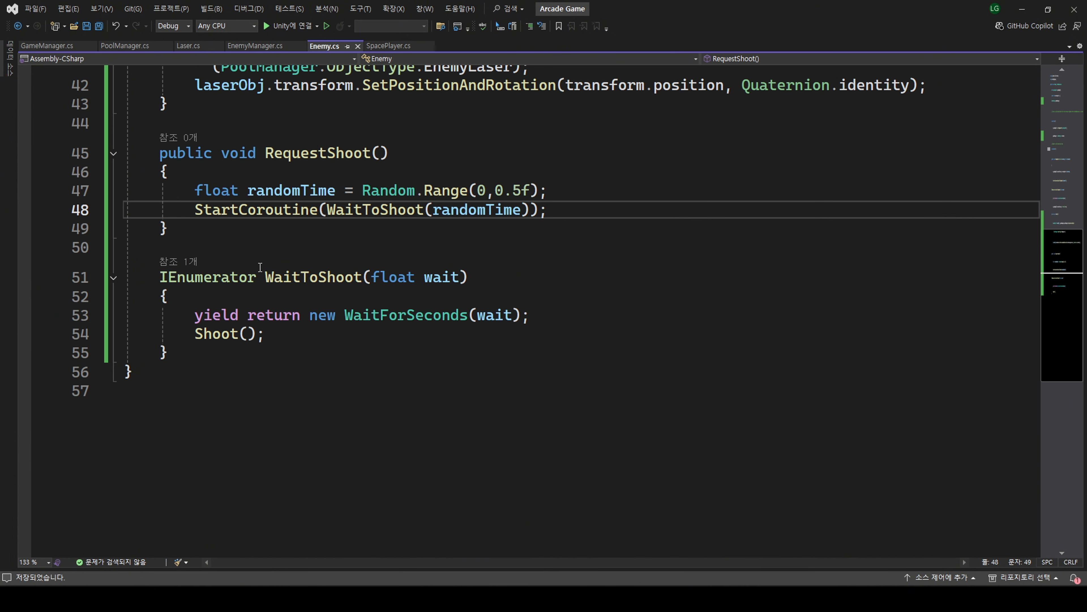
{"action": "scroll", "coordinate": [282, 263], "scroll_direction": "down", "scroll_amount": 1}
{"action": "left_click", "coordinate": [385, 240]}
{"action": "key", "text": "Return"}
{"action": "key", "text": "Return"}
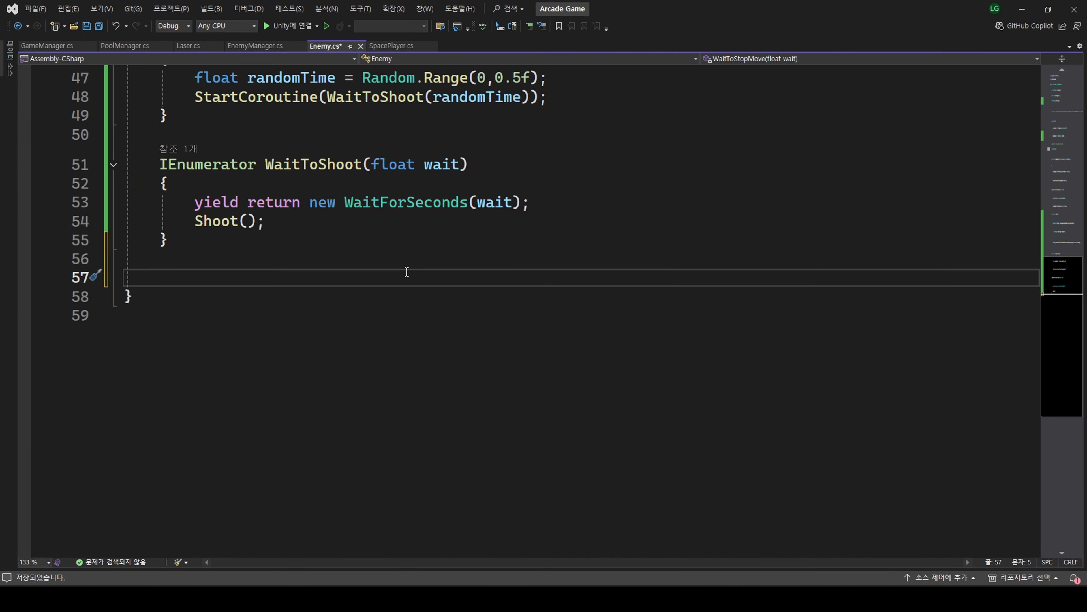
{"action": "type", "text": "On"}
{"action": "key", "text": "Tab"}
{"action": "type", "text": "gameObject.SetActive(false);"}
{"action": "key", "text": "ctrl+s"}
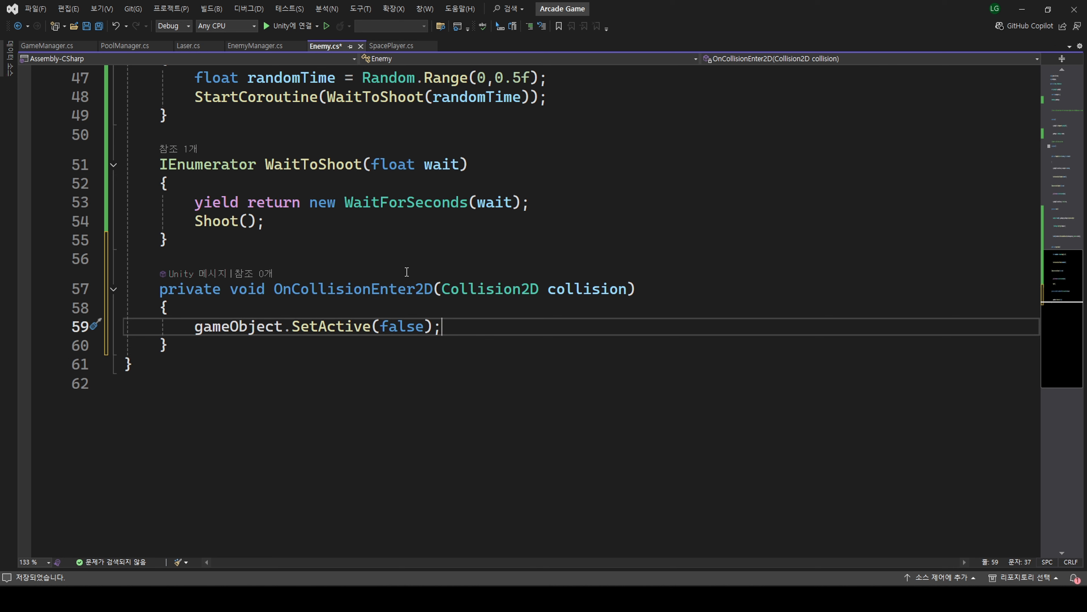
{"action": "left_click", "coordinate": [315, 178]}
In SpacePlayer.cs, add a private OnCollisionEnter2D(Collision2D collision) method below ReSpawn()
{"action": "left_click", "coordinate": [385, 45]}
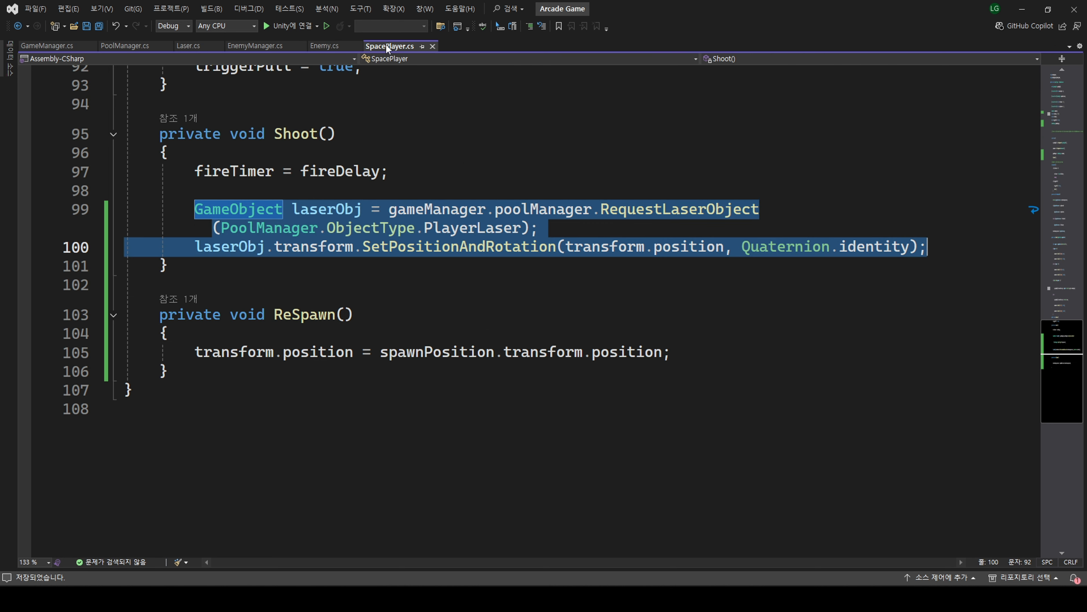
{"action": "left_click", "coordinate": [218, 364]}
{"action": "scroll", "coordinate": [338, 362], "scroll_direction": "down", "scroll_amount": 3}
{"action": "key", "text": "Return"}
{"action": "key", "text": "Return"}
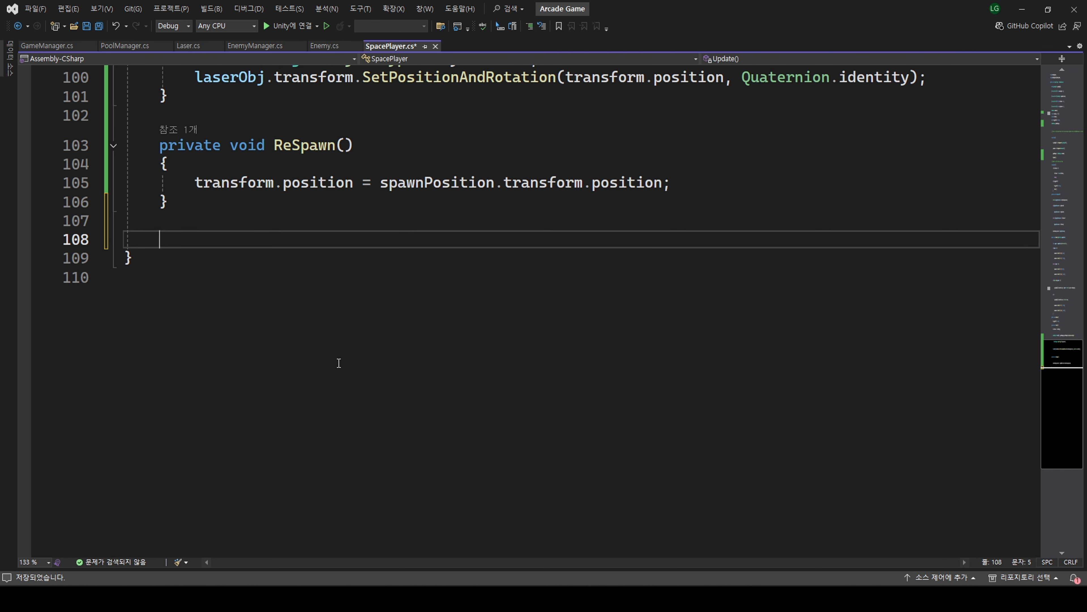
{"action": "type", "text": "On"}
{"action": "key", "text": "Tab"}
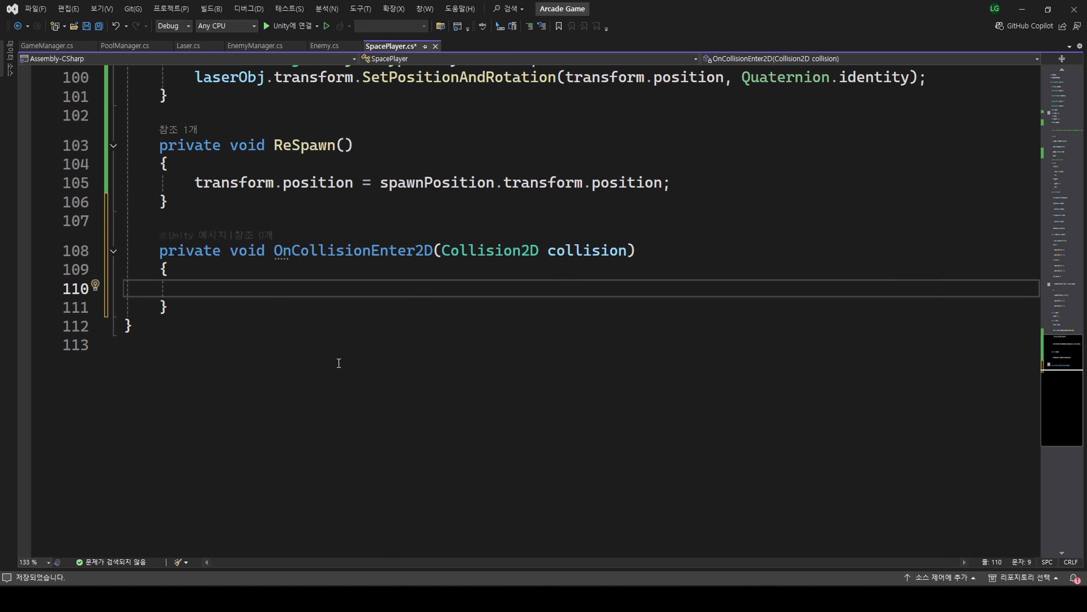
Make the player's OnCollisionEnter2D method call ReSpawn(); and save the script
{"action": "type", "text": "Re"}
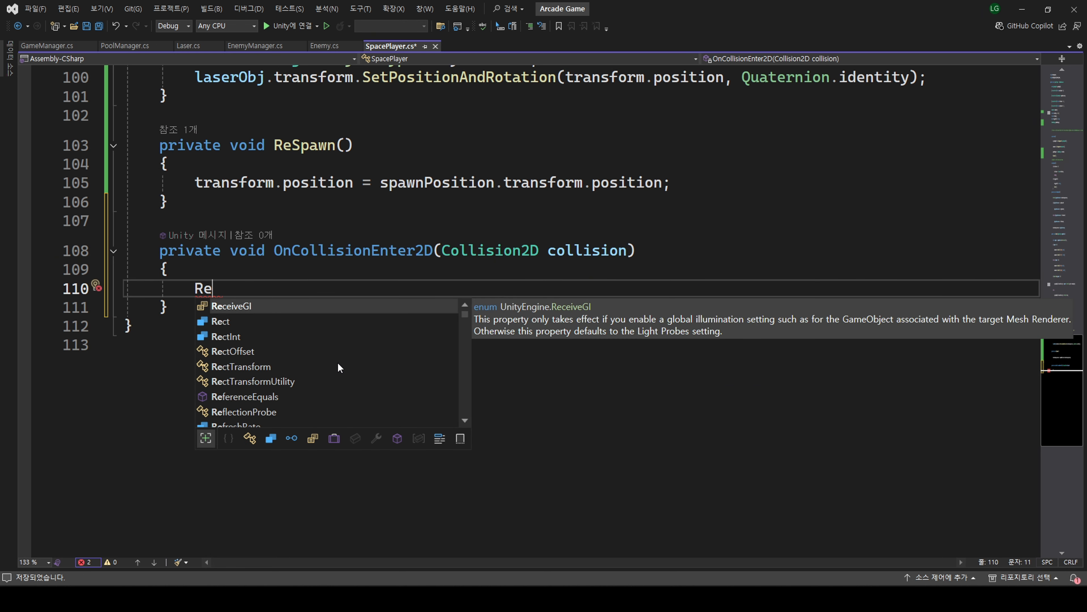
{"action": "type", "text": "spawn();"}
{"action": "key", "text": "Tab"}
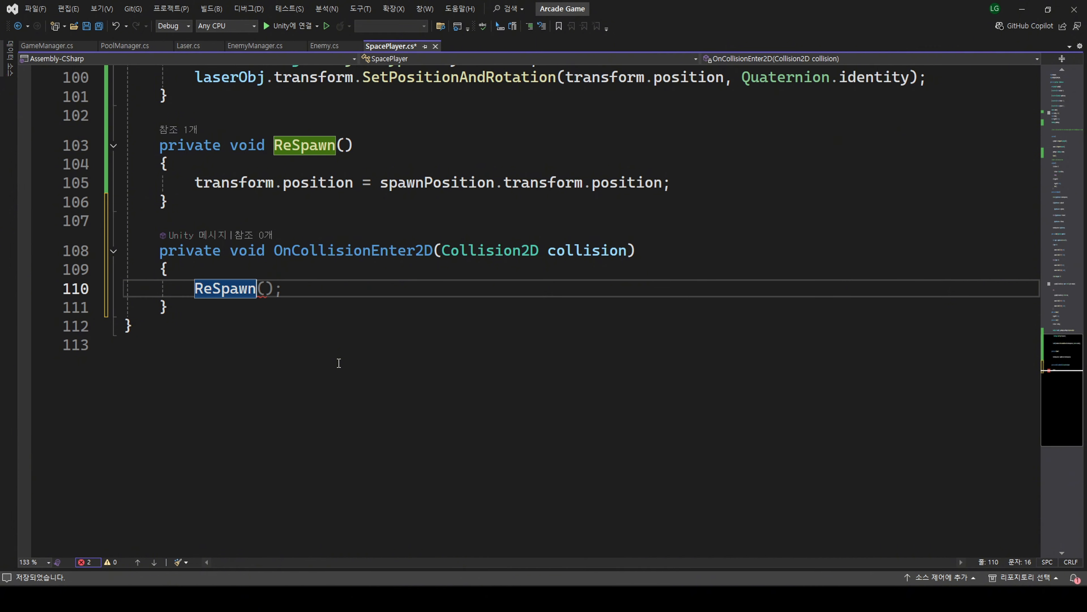
{"action": "key", "text": "Tab"}
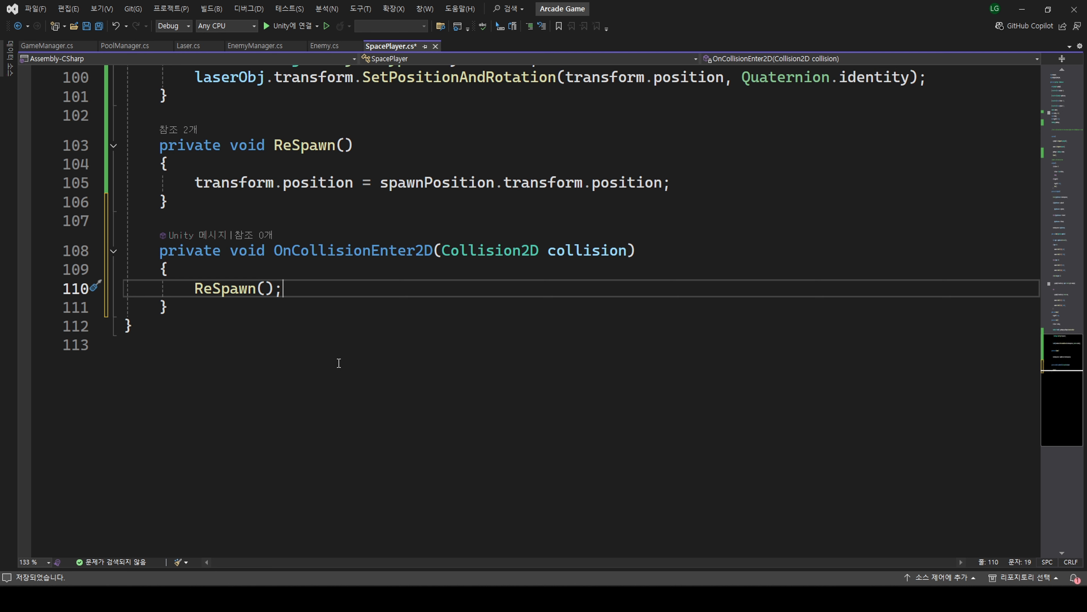
{"action": "key", "text": "ctrl+s"}
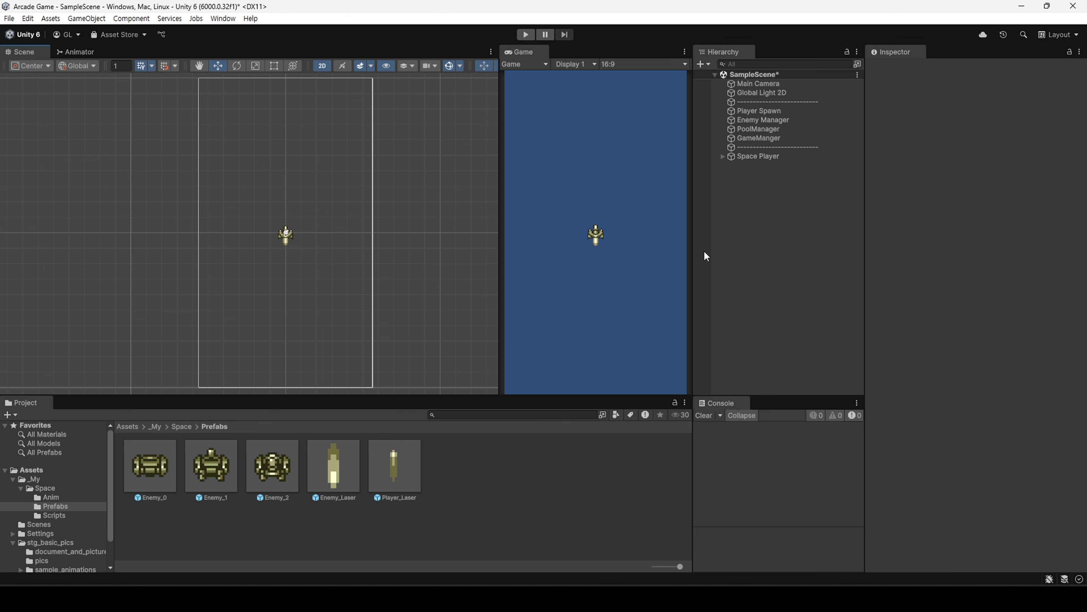
In Unity, starting from the Player_Laser prefab's tag setting, create two new tags named PlayerLaser and EnemyLaser
{"action": "left_click", "coordinate": [401, 478]}
{"action": "left_click", "coordinate": [933, 148]}
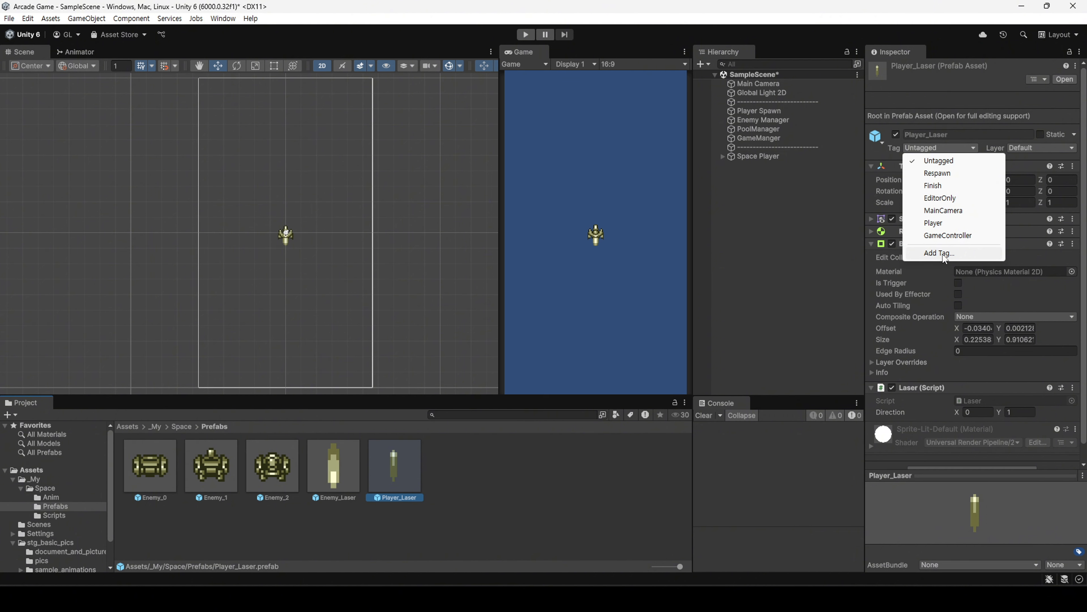
{"action": "left_click", "coordinate": [944, 254]}
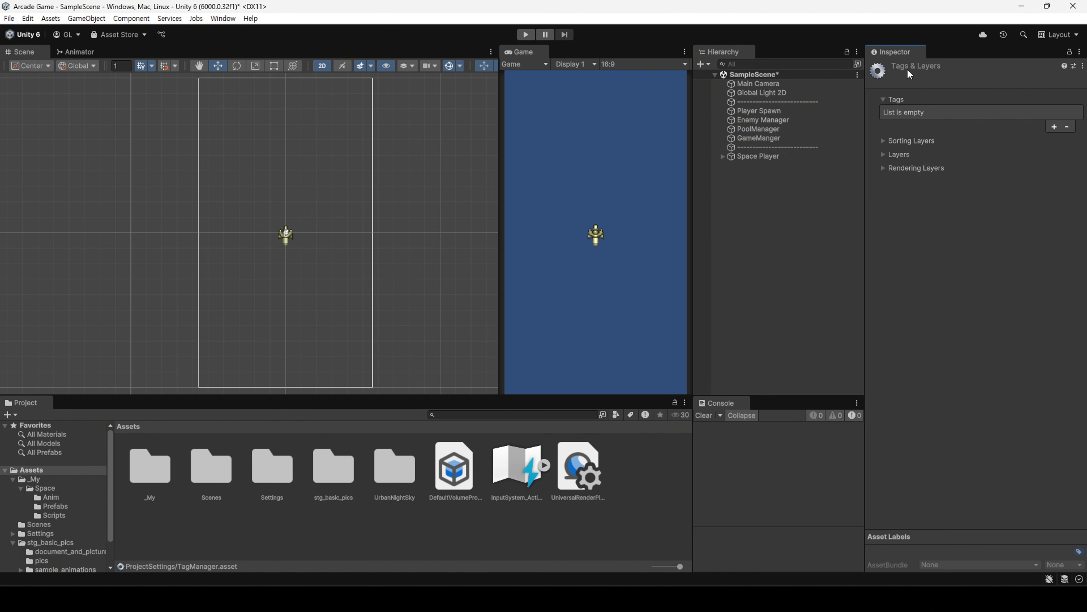
{"action": "left_click", "coordinate": [1055, 127]}
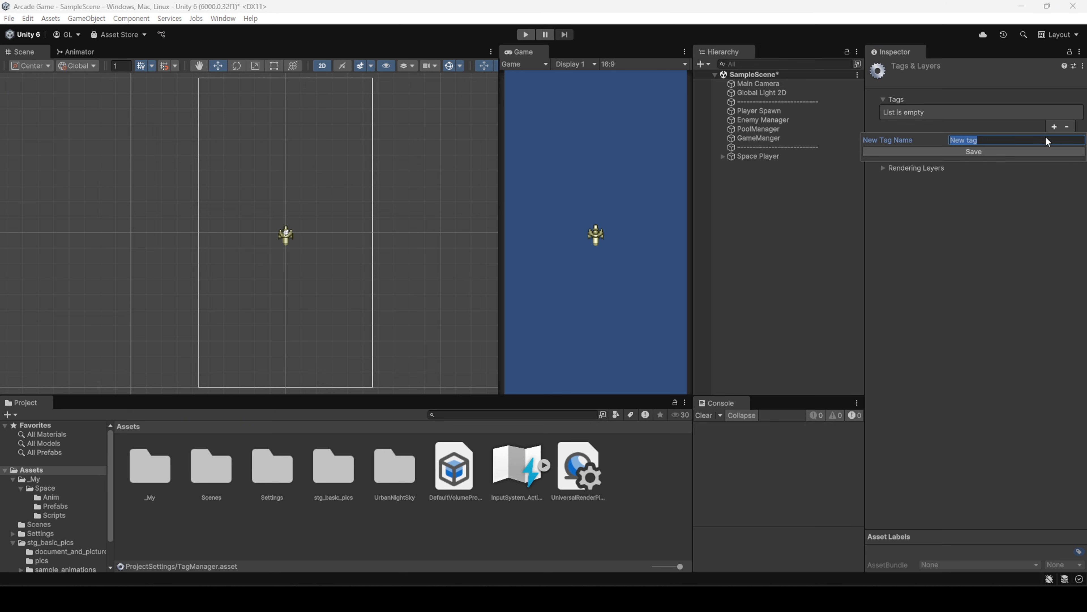
{"action": "type", "text": "PlayerLaser"}
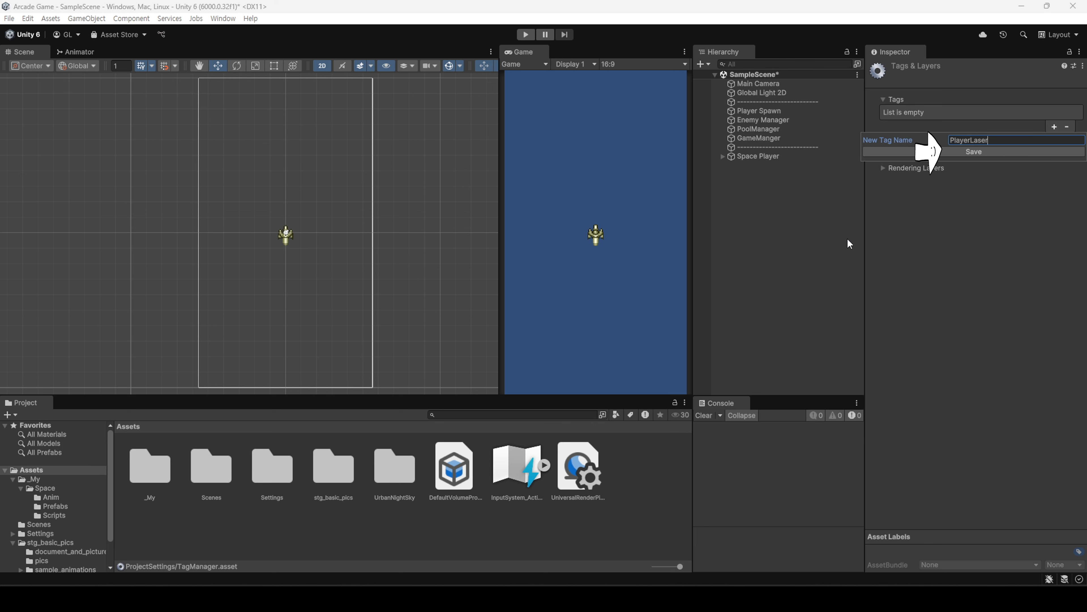
{"action": "key", "text": "Return"}
{"action": "left_click", "coordinate": [1053, 126]}
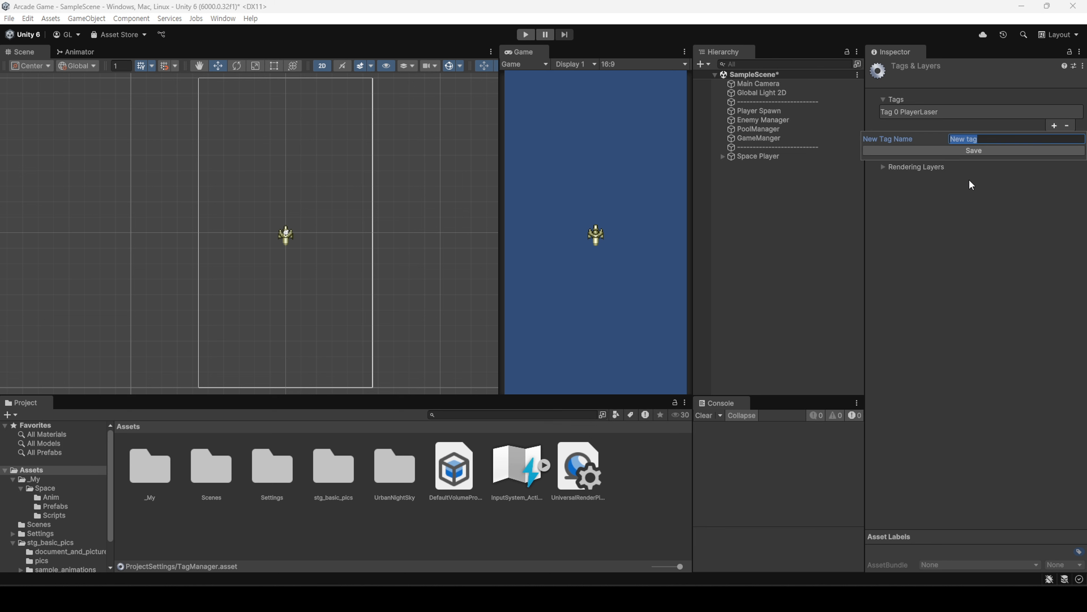
{"action": "type", "text": "EnemyLaser"}
{"action": "key", "text": "Return"}
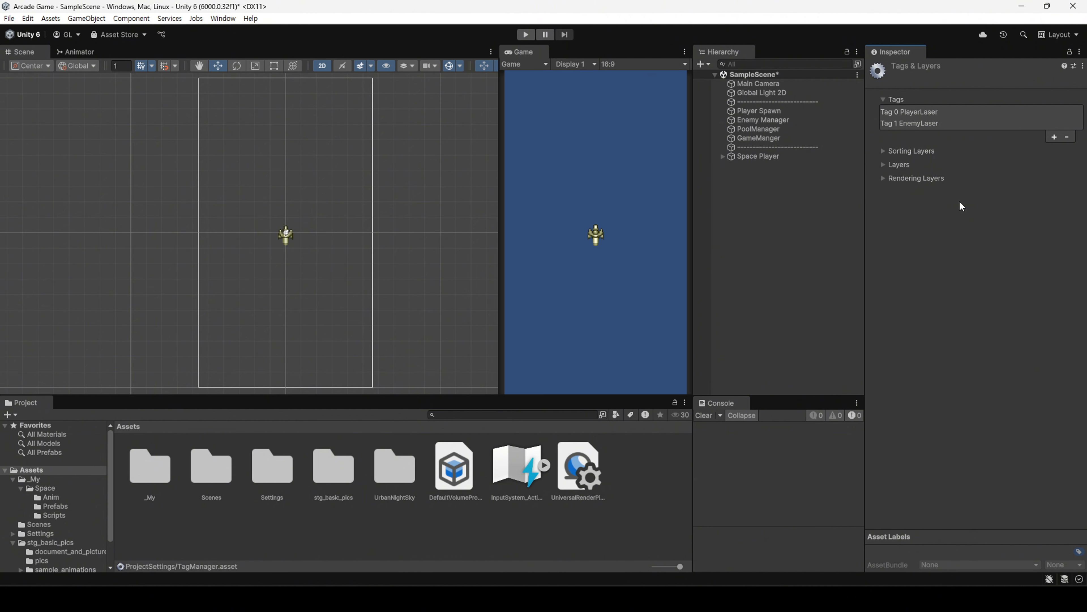
Name User Layer 6 Player and User Layer 7 Enemy in the project's layer settings
{"action": "left_click", "coordinate": [885, 165]}
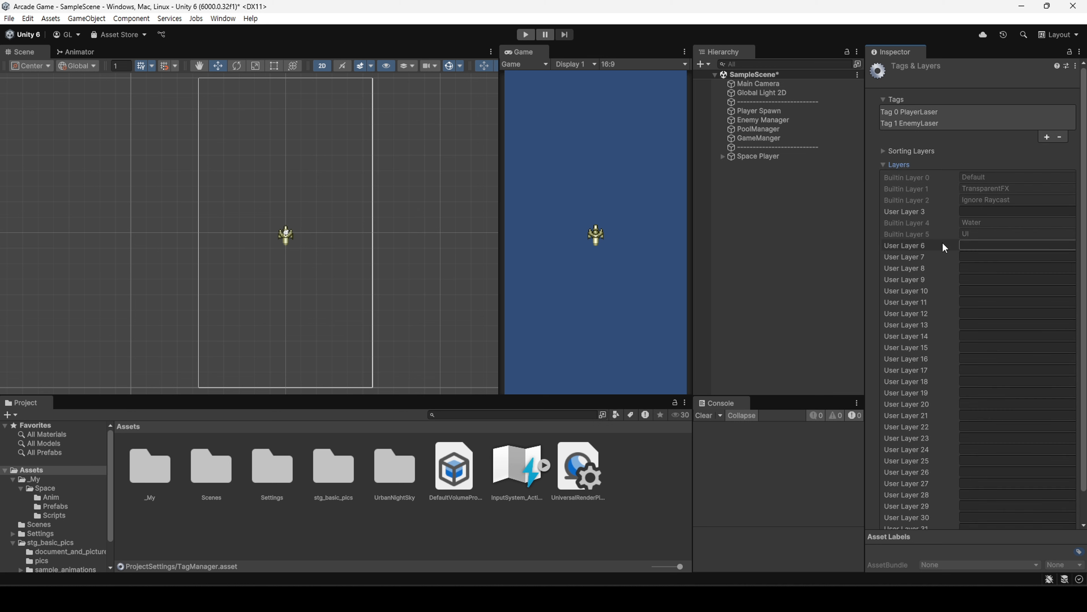
{"action": "left_click", "coordinate": [979, 247]}
{"action": "type", "text": "er"}
{"action": "key", "text": "Tab"}
{"action": "type", "text": "Enemy"}
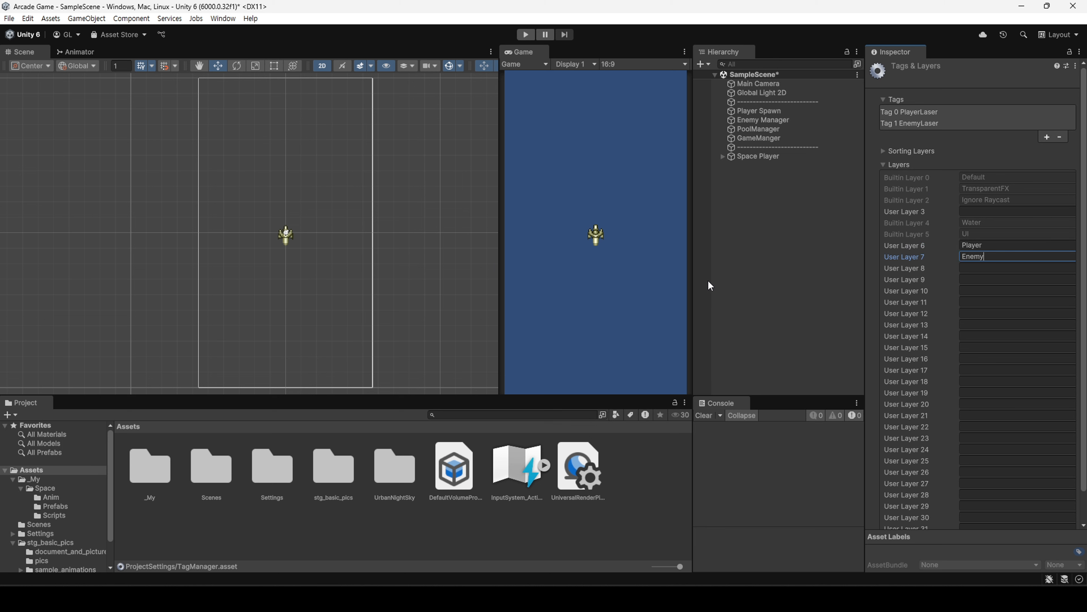
Assign the Space Player object to the Player layer, applying the change to this object only
{"action": "left_click", "coordinate": [763, 156]}
{"action": "left_click", "coordinate": [1036, 83]}
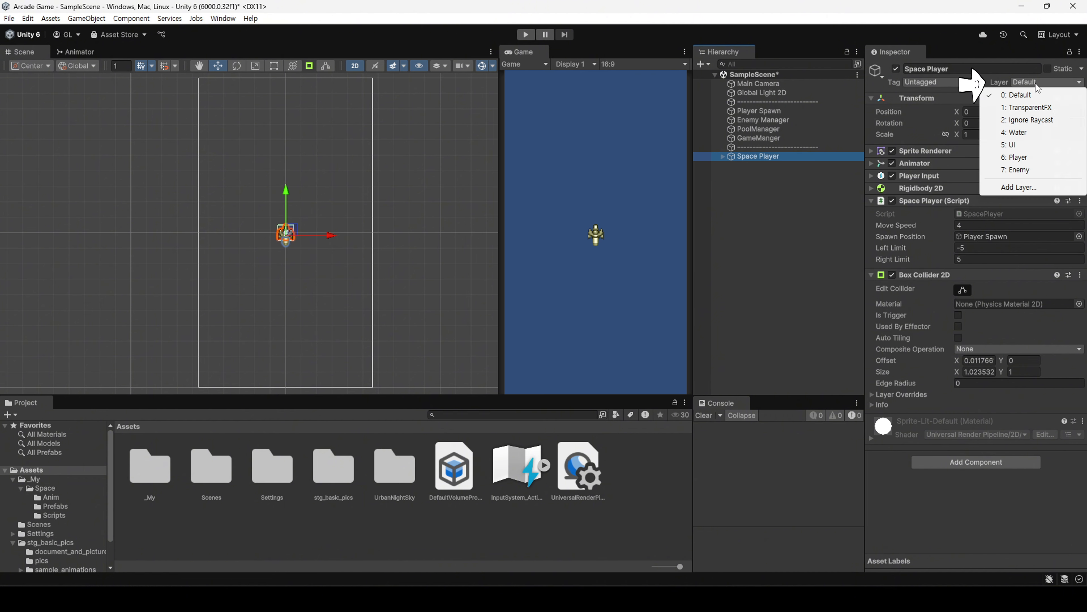
{"action": "left_click", "coordinate": [1036, 157]}
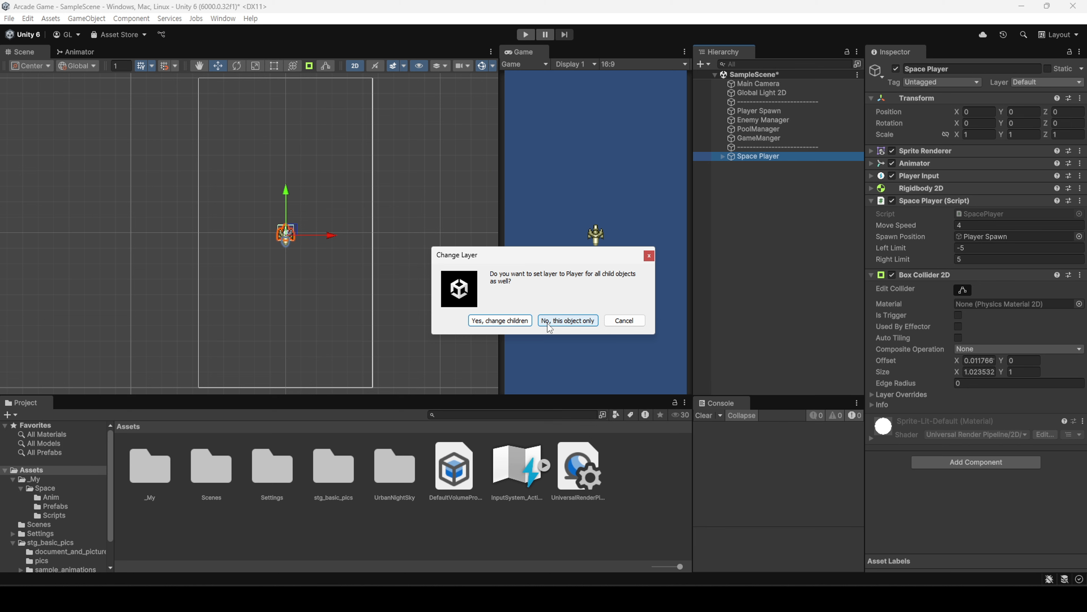
{"action": "left_click", "coordinate": [548, 323]}
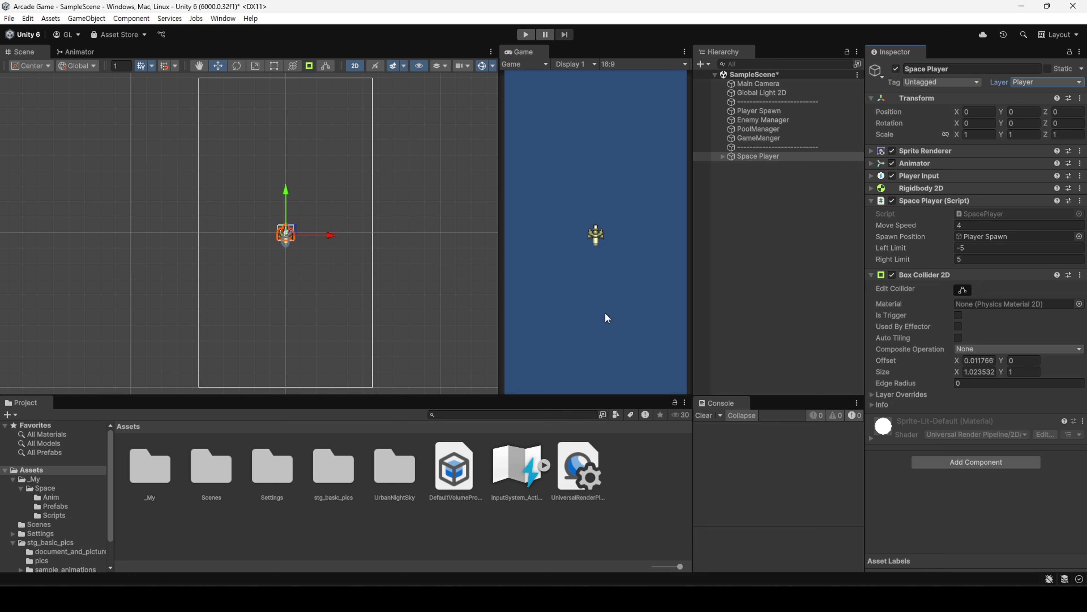
Give the Player_Laser prefab the PlayerLaser tag and the Player layer
{"action": "left_click", "coordinate": [85, 508]}
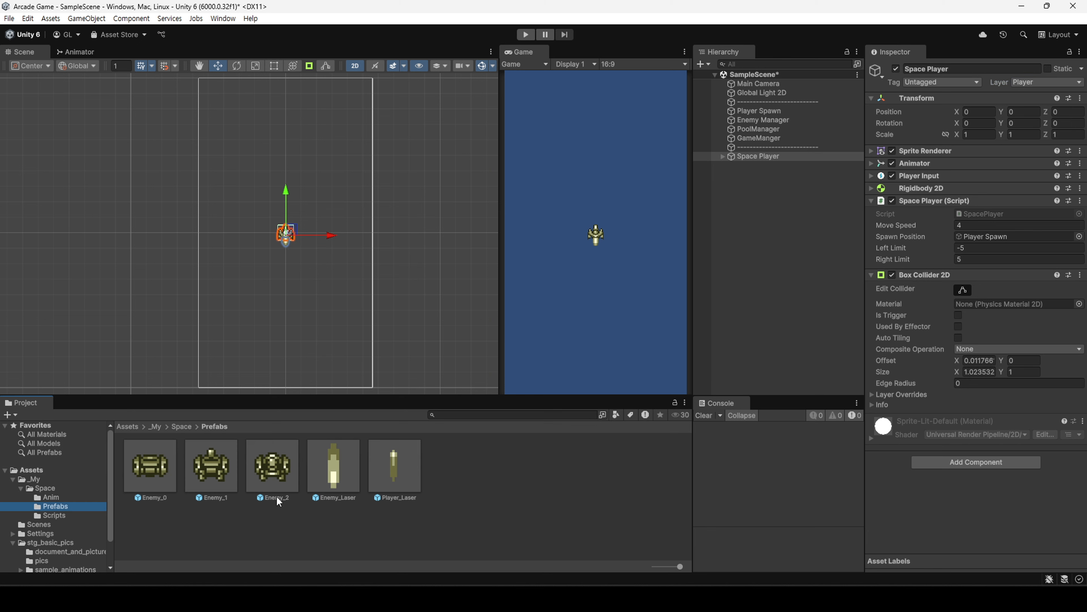
{"action": "left_click", "coordinate": [395, 471]}
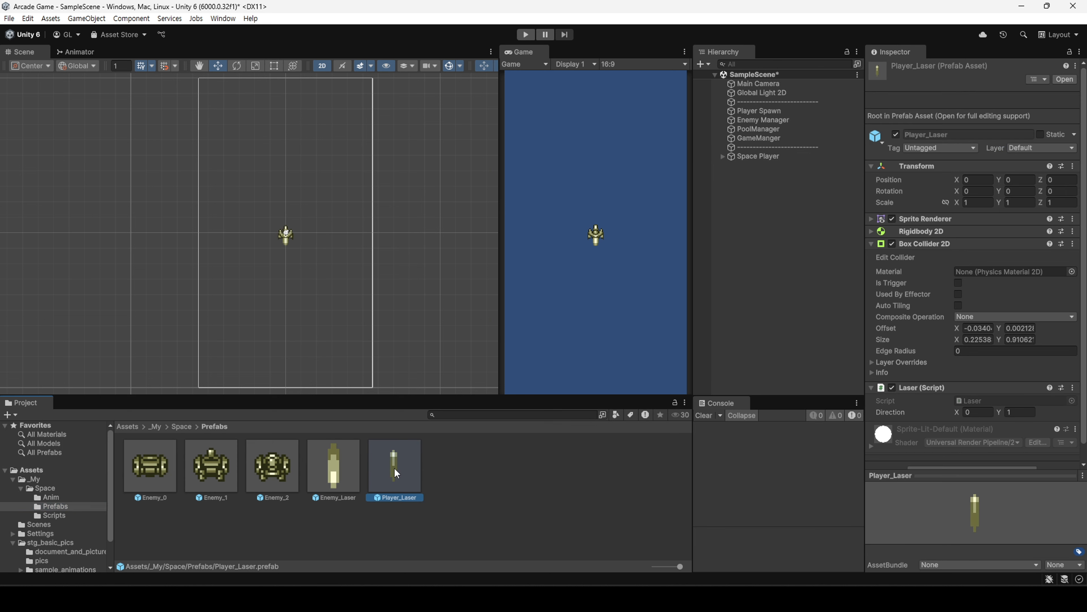
{"action": "left_click", "coordinate": [925, 149]}
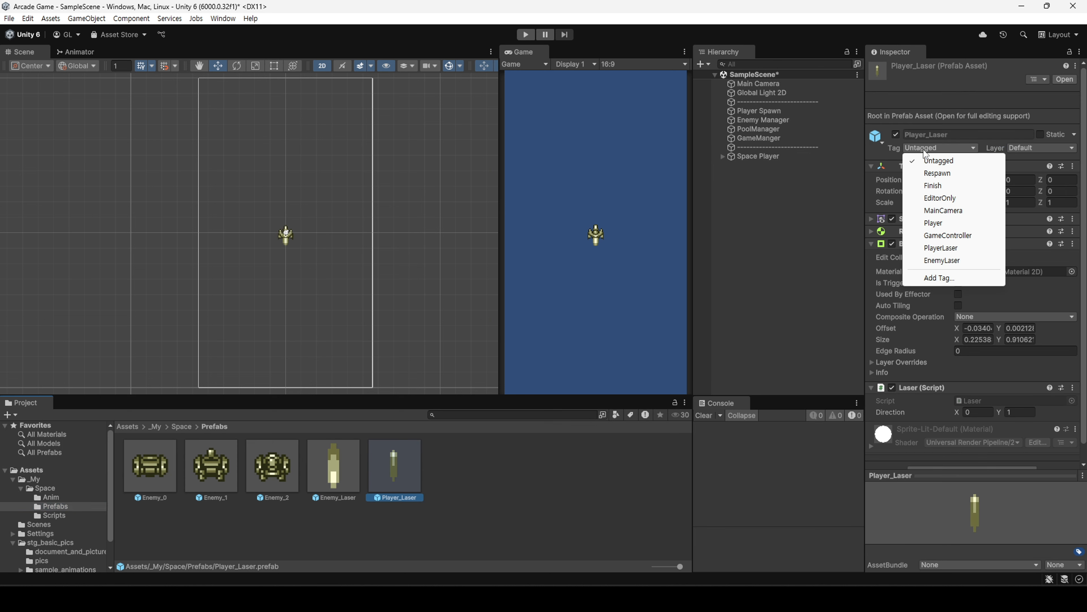
{"action": "left_click", "coordinate": [973, 247]}
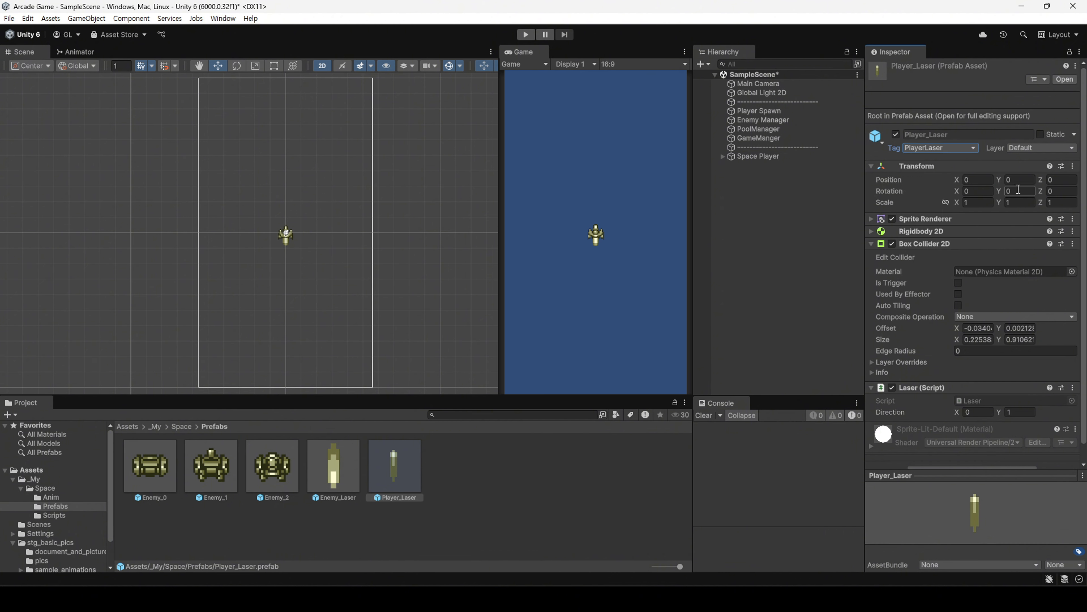
{"action": "left_click", "coordinate": [1034, 148]}
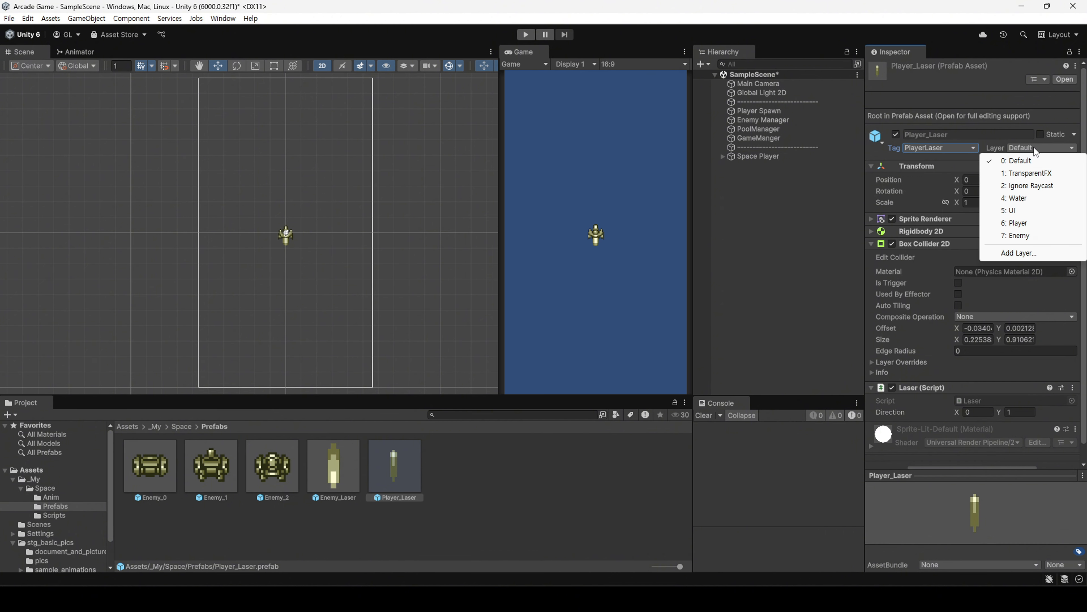
{"action": "left_click", "coordinate": [1031, 219]}
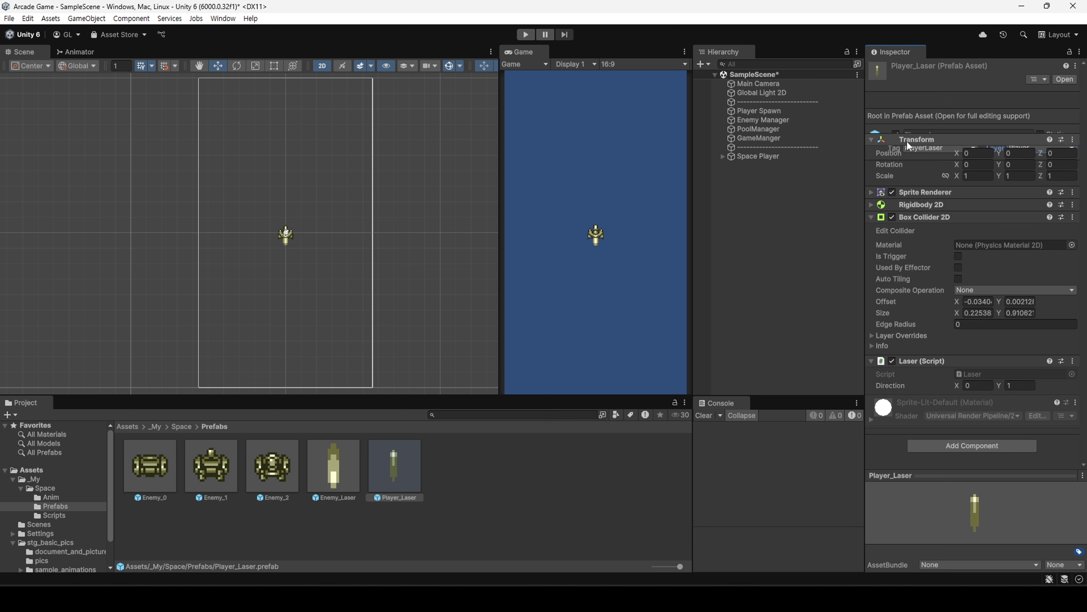
Give the Enemy_Laser prefab the EnemyLaser tag and the Enemy layer, and check both laser prefabs' settings
{"action": "left_click", "coordinate": [355, 466]}
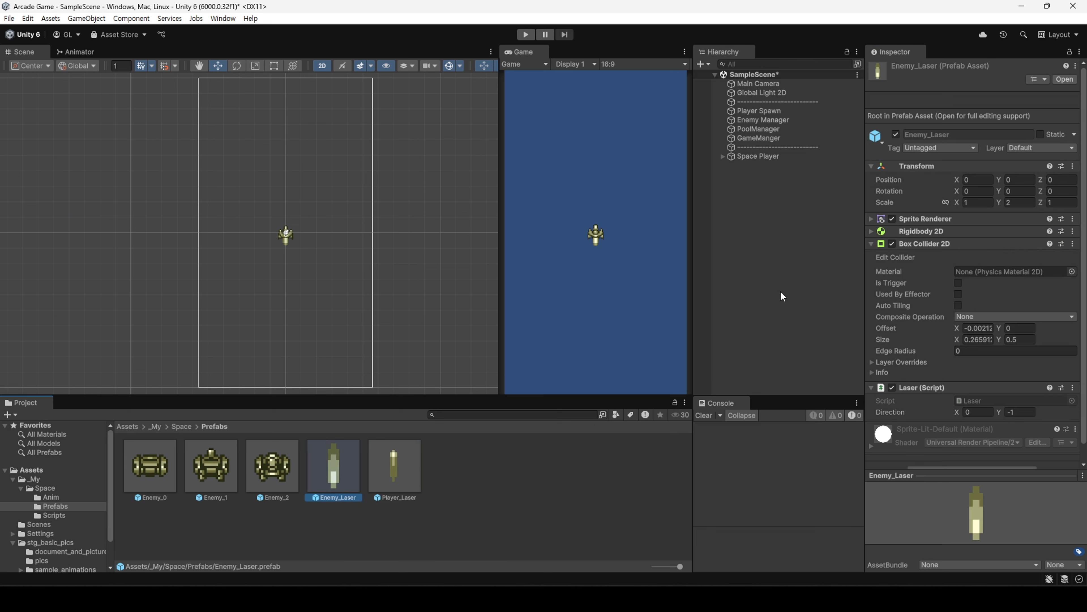
{"action": "left_click", "coordinate": [934, 149]}
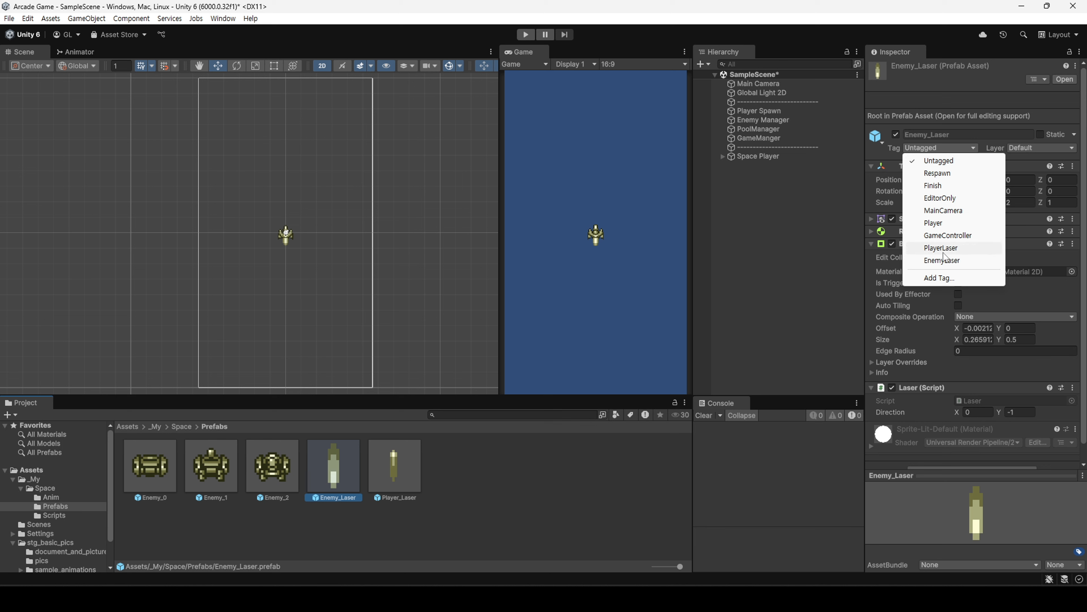
{"action": "left_click", "coordinate": [945, 261]}
{"action": "left_click", "coordinate": [1036, 151]}
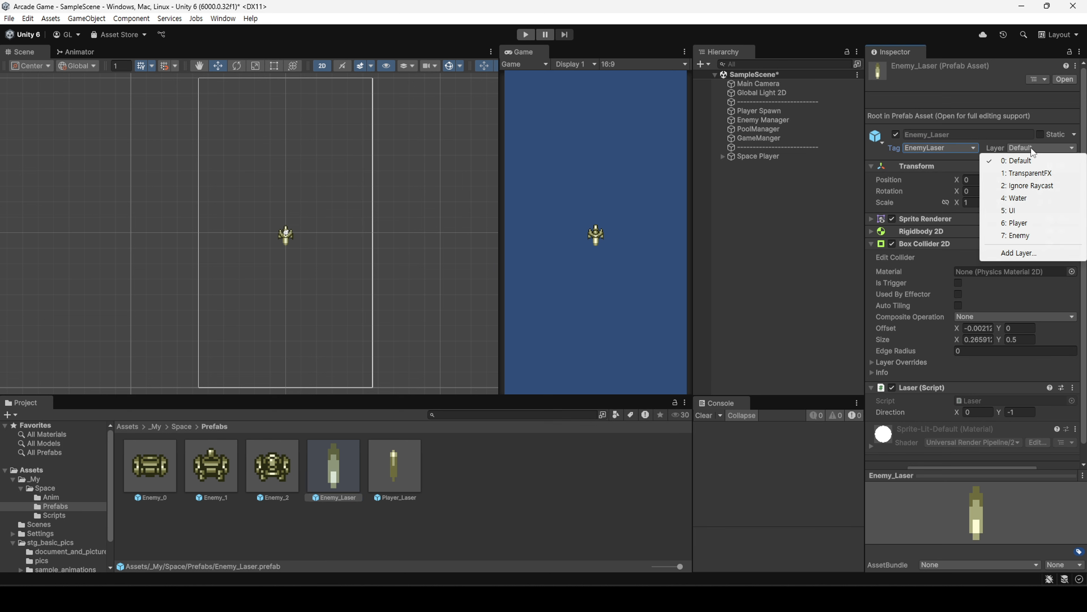
{"action": "left_click", "coordinate": [1030, 235]}
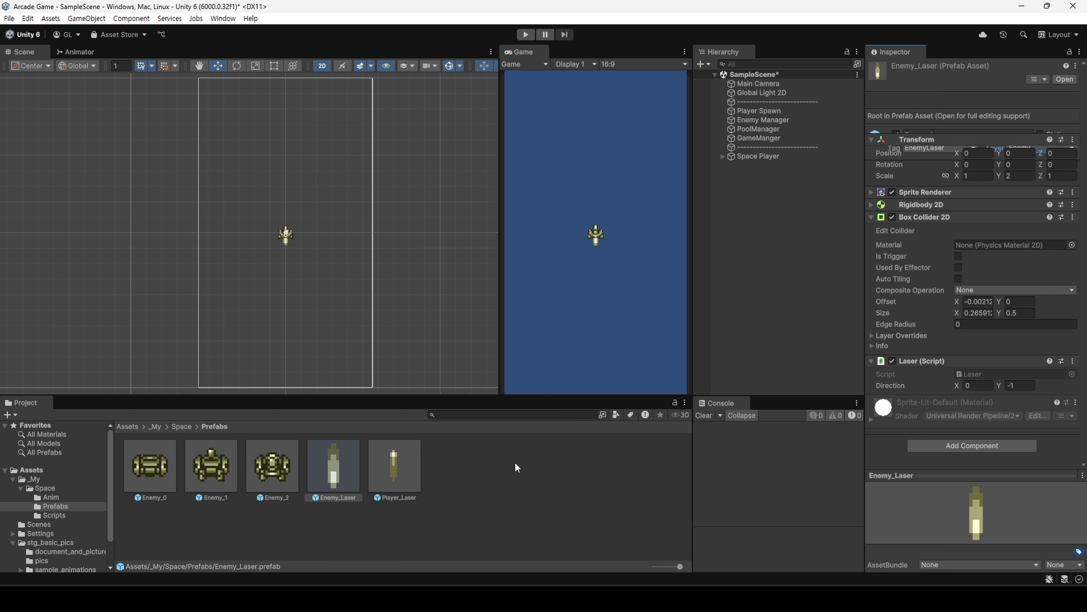
{"action": "left_click", "coordinate": [412, 466]}
{"action": "left_click", "coordinate": [331, 467]}
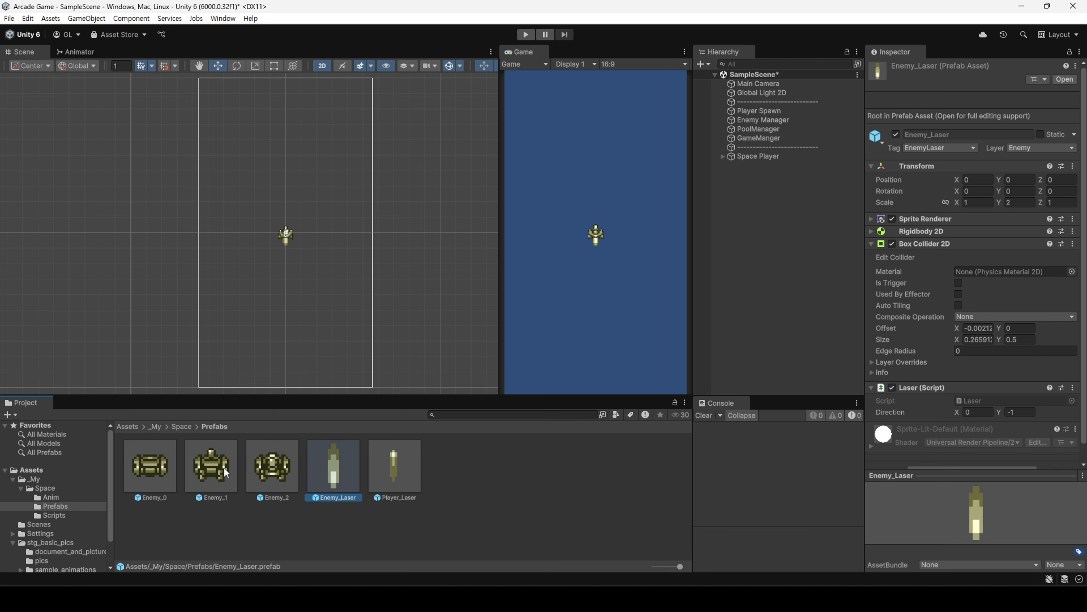
Assign the Enemy_0, Enemy_1 and Enemy_2 prefabs together to the Enemy layer
{"action": "left_click", "coordinate": [150, 466]}
{"action": "left_click", "coordinate": [268, 466], "text": "shift"}
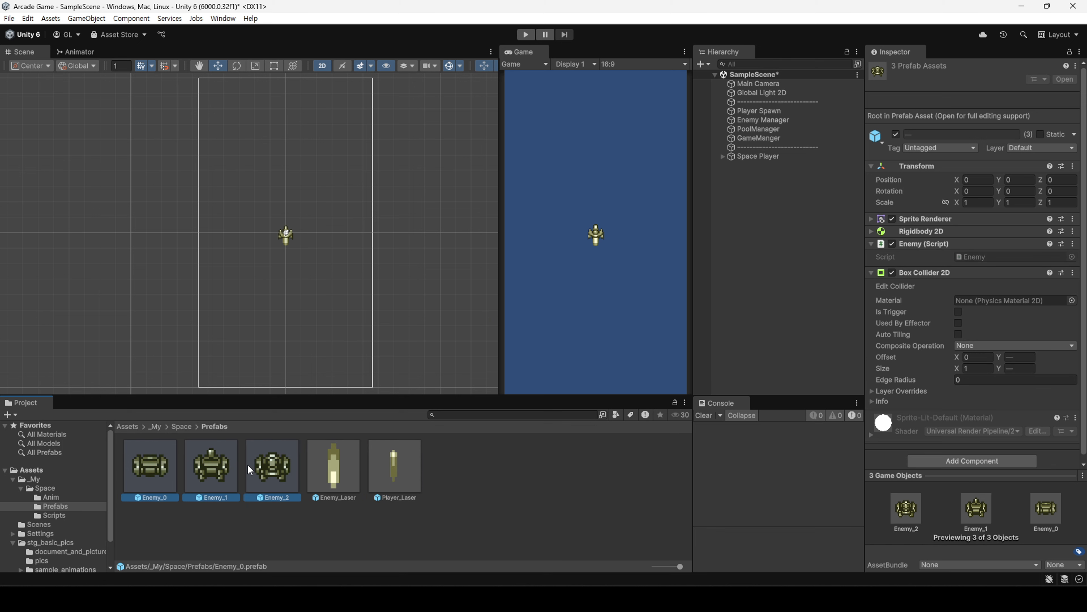
{"action": "left_click", "coordinate": [1036, 147]}
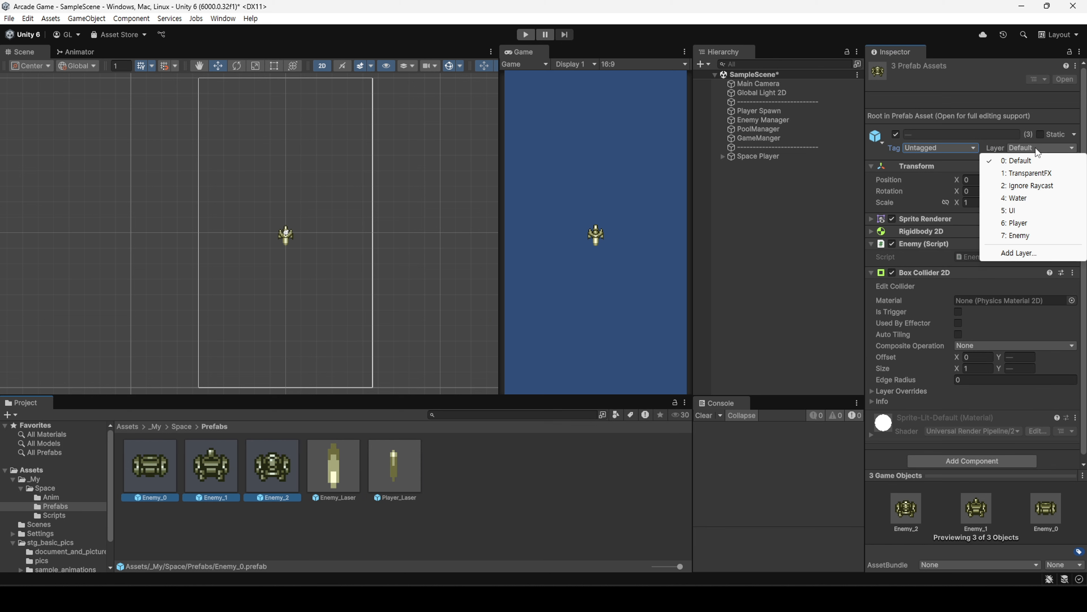
{"action": "left_click", "coordinate": [1036, 236]}
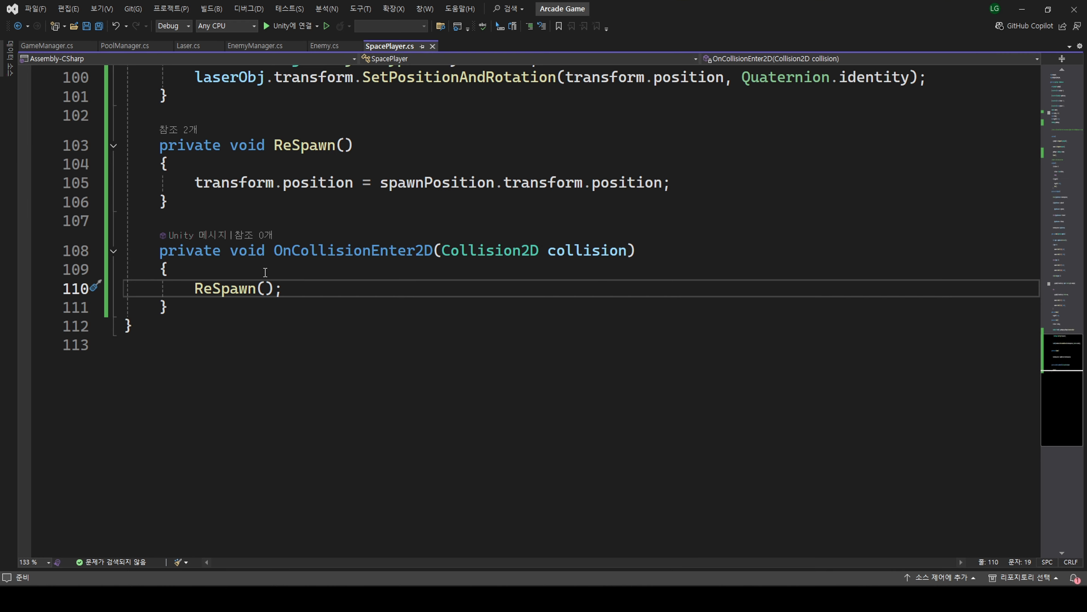
Insert an empty if block above the ReSpawn() call in OnCollisionEnter2D of the SpacePlayer script
{"action": "left_click", "coordinate": [265, 273]}
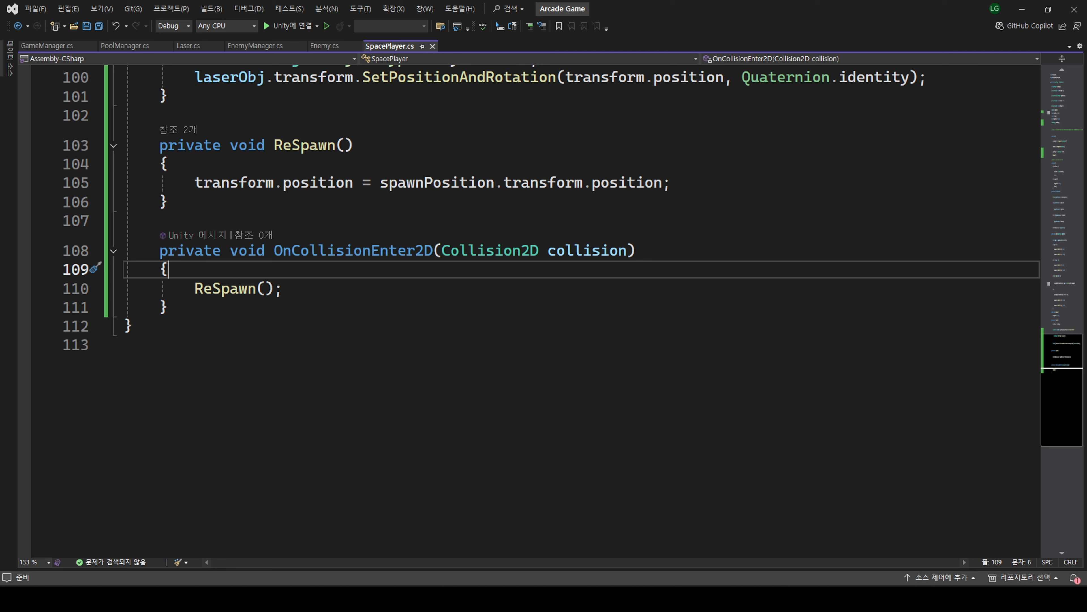
{"action": "key", "text": "alt+Tab"}
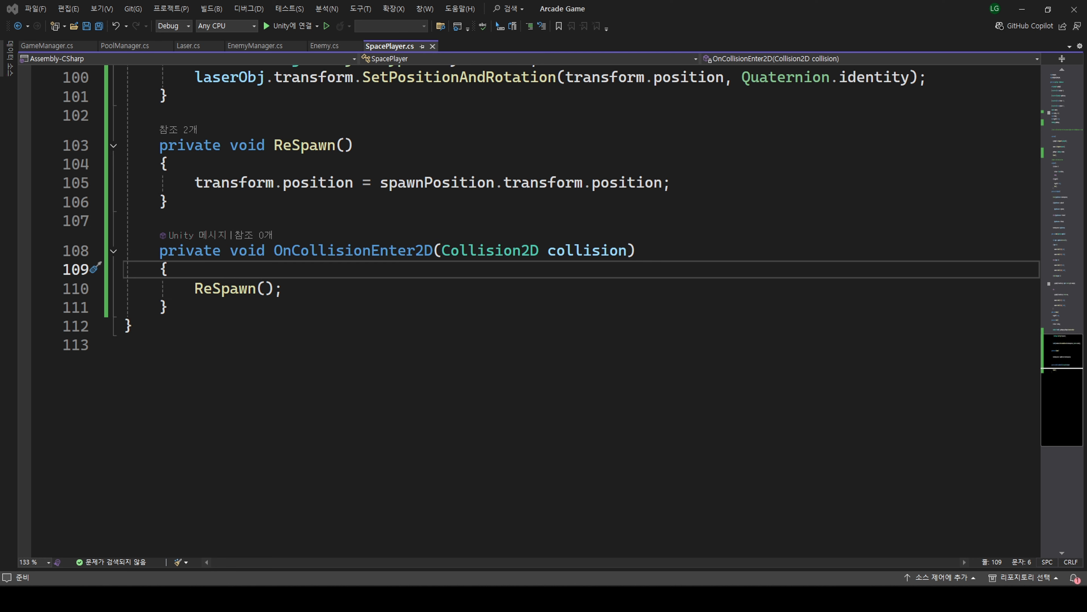
{"action": "key", "text": "alt+Tab"}
{"action": "key", "text": "Return"}
{"action": "type", "text": "if()"}
{"action": "key", "text": "Return"}
{"action": "type", "text": "{"}
{"action": "key", "text": "Return"}
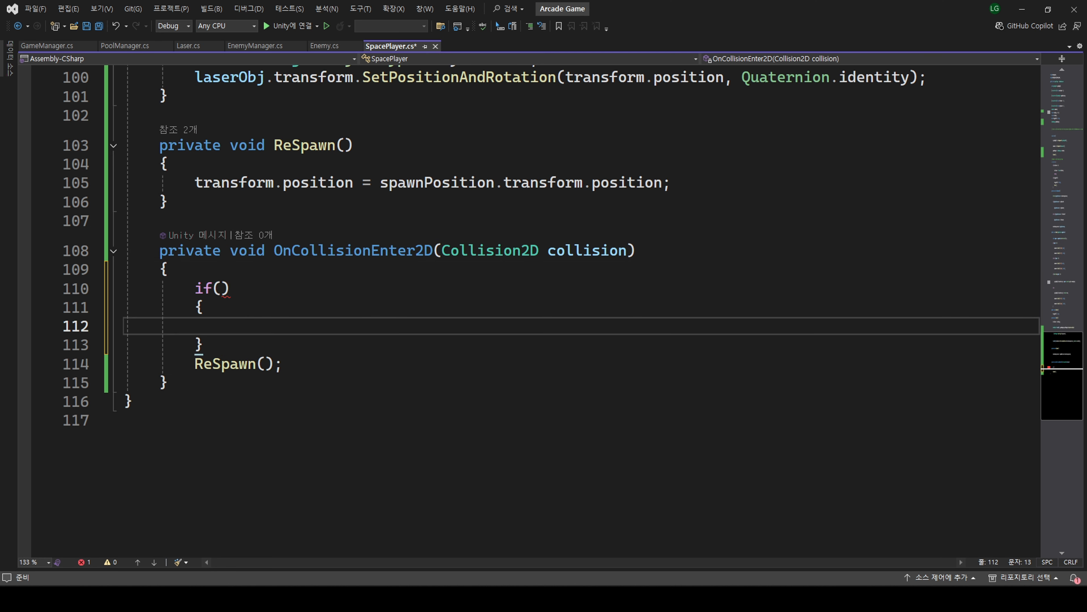
Set the SpacePlayer if condition to collision.gameObject.CompareTag("EnemyLaser")
{"action": "key", "text": "Down"}
{"action": "left_click", "coordinate": [221, 289]}
{"action": "type", "text": "collision.gameObject.CompareTag()"}
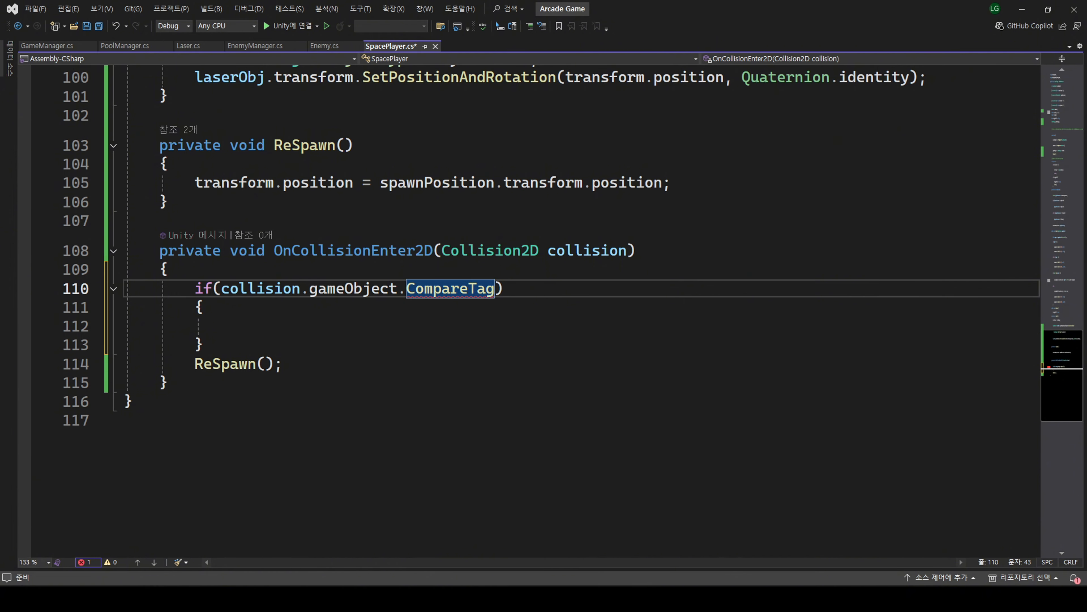
{"action": "type", "text": "\""}
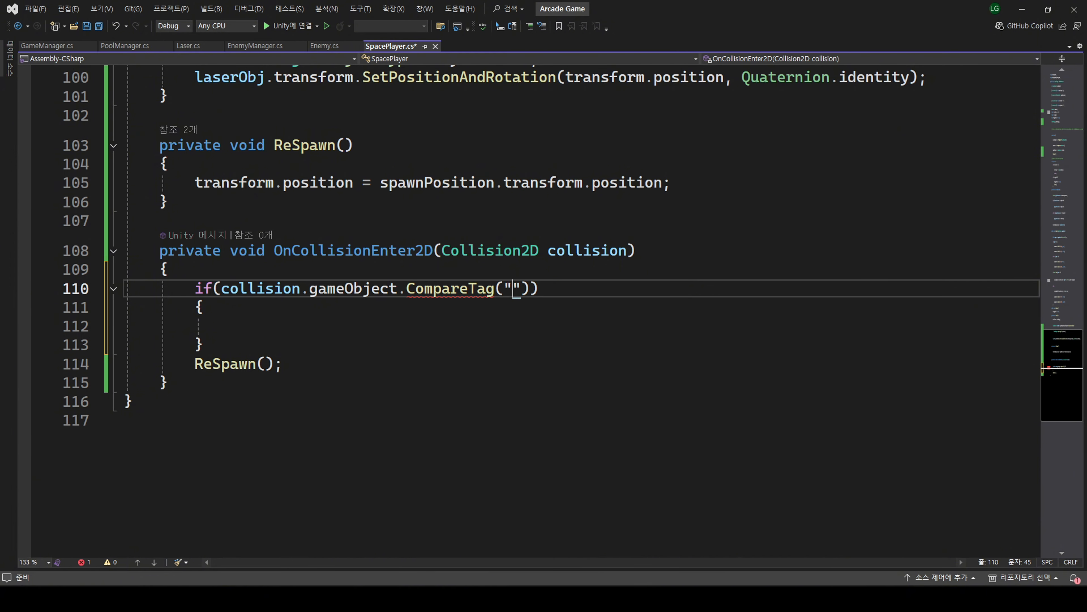
{"action": "type", "text": "Enemy"}
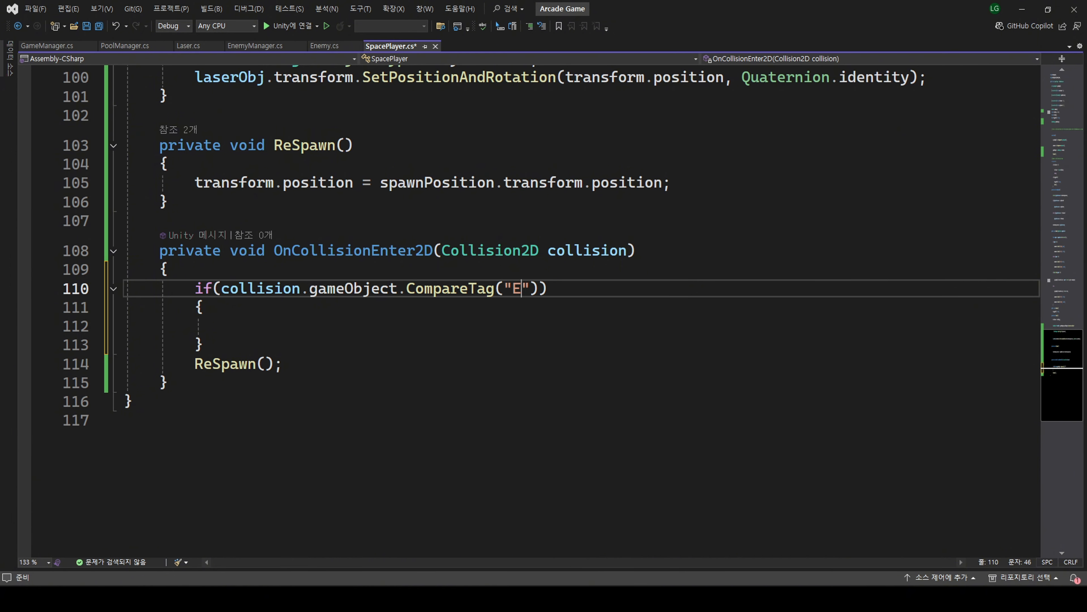
{"action": "type", "text": "Laser"}
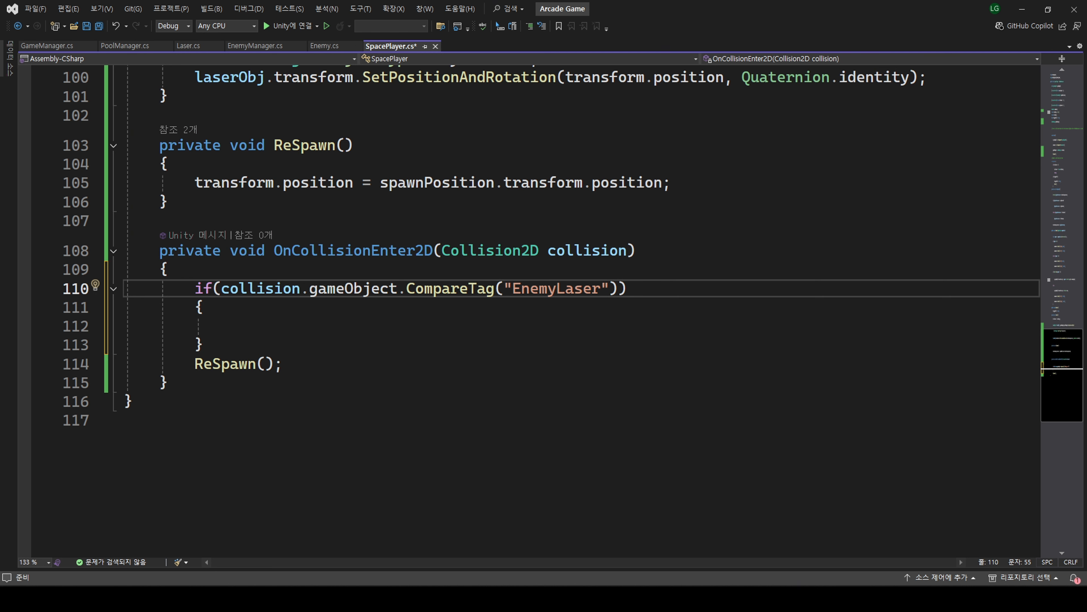
Move the ReSpawn() call inside the EnemyLaser if block, remove the leftover blank line and save the SpacePlayer script
{"action": "key", "text": "Down"}
{"action": "key", "text": "Down"}
{"action": "key", "text": "Down"}
{"action": "key", "text": "Down"}
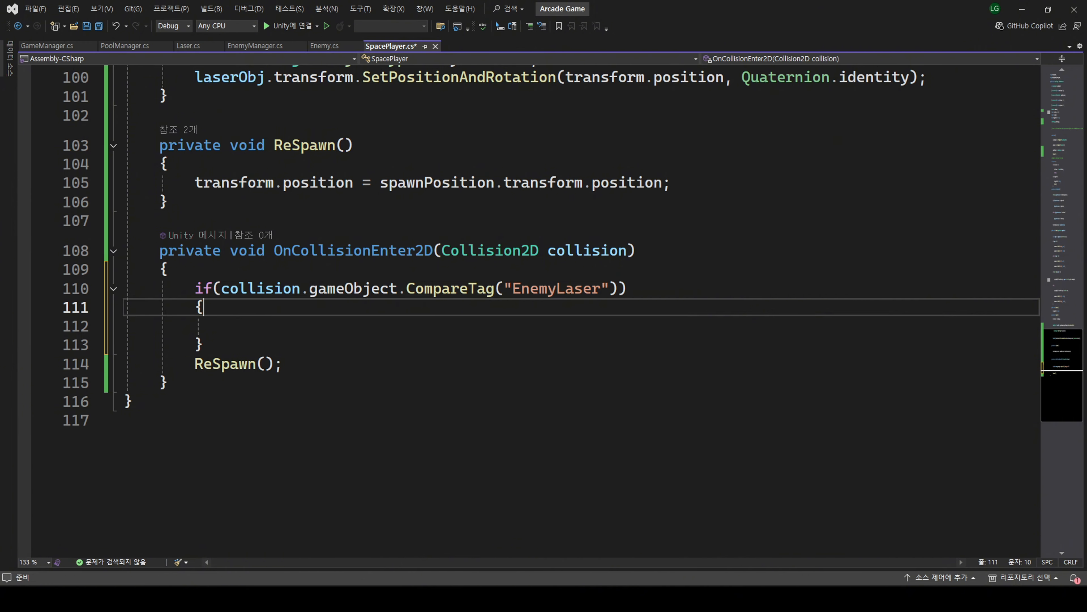
{"action": "key", "text": "shift+Home"}
{"action": "key", "text": "ctrl+x"}
{"action": "key", "text": "Up"}
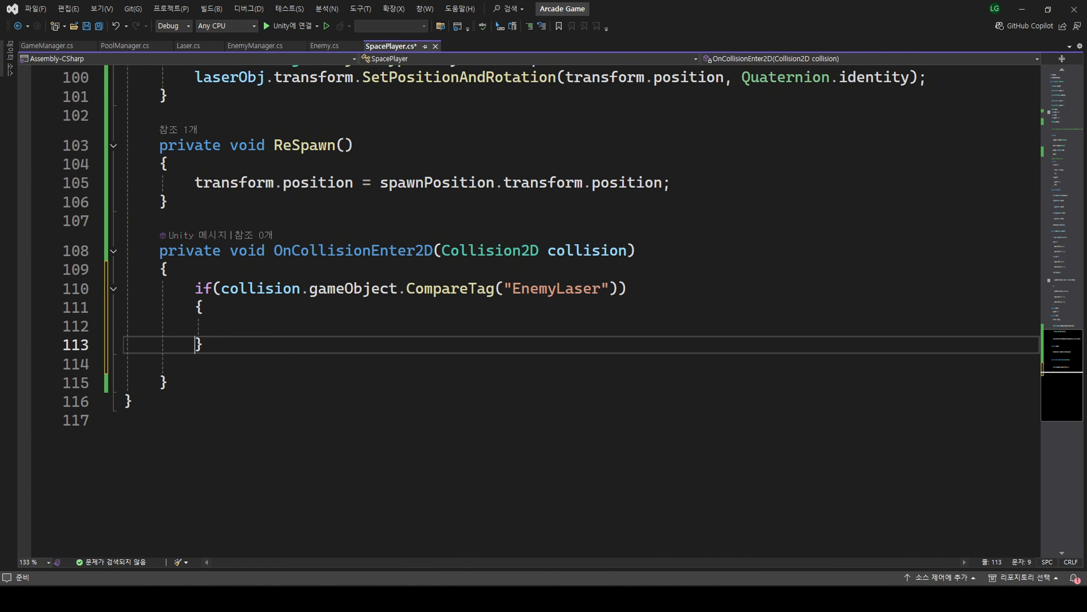
{"action": "key", "text": "Up"}
{"action": "key", "text": "ctrl+v"}
{"action": "key", "text": "Down"}
{"action": "key", "text": "shift+Down"}
{"action": "key", "text": "BackSpace"}
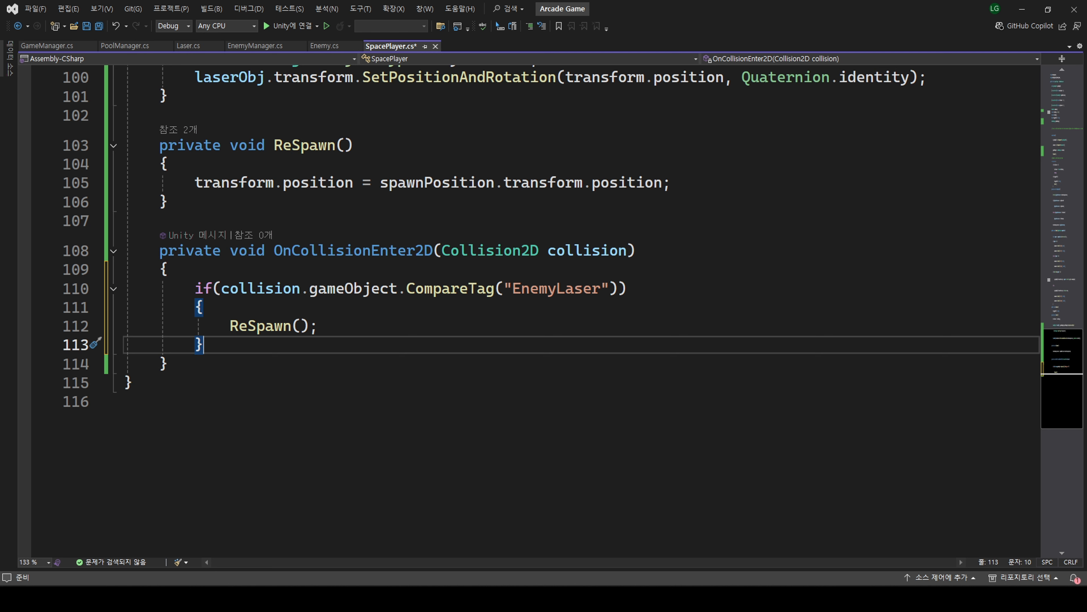
{"action": "key", "text": "ctrl+s"}
In the Enemy script, insert an empty if block above gameObject.SetActive(false) in OnCollisionEnter2D
{"action": "left_click", "coordinate": [327, 45]}
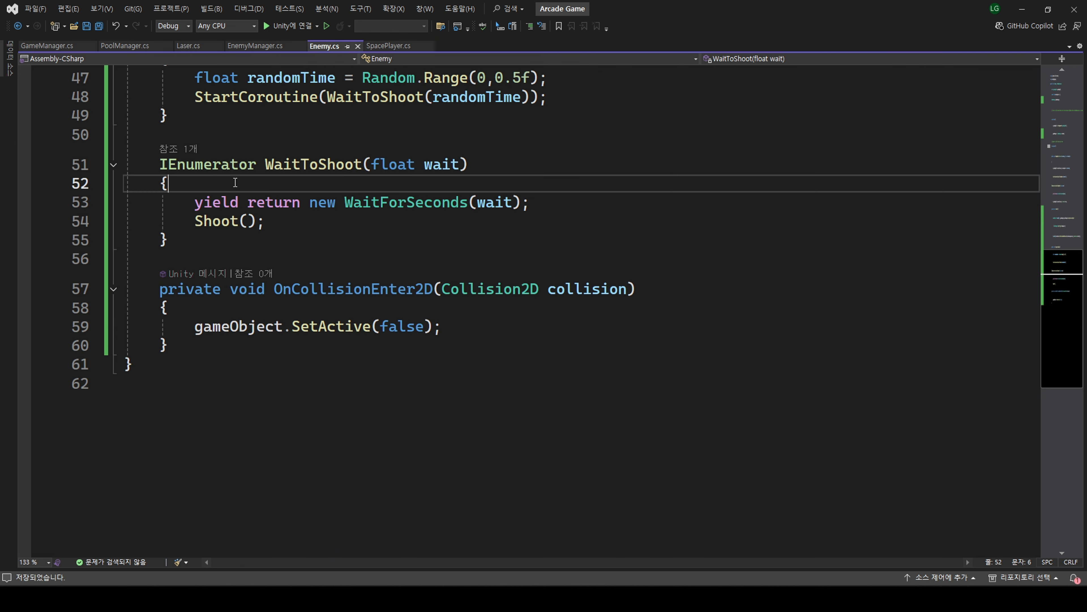
{"action": "left_click", "coordinate": [252, 313]}
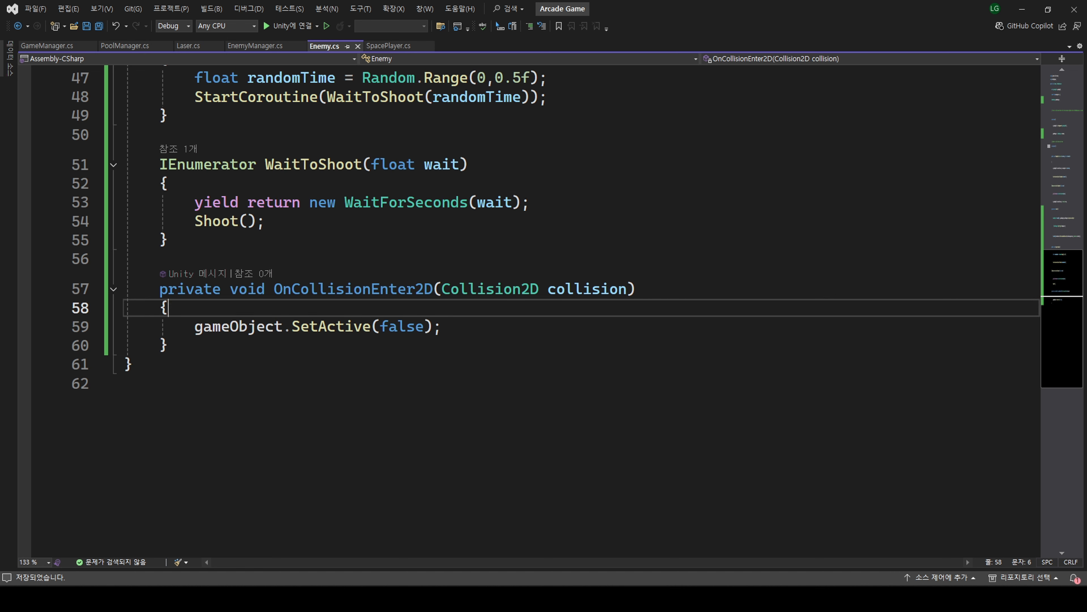
{"action": "key", "text": "Return"}
{"action": "type", "text": "if()"}
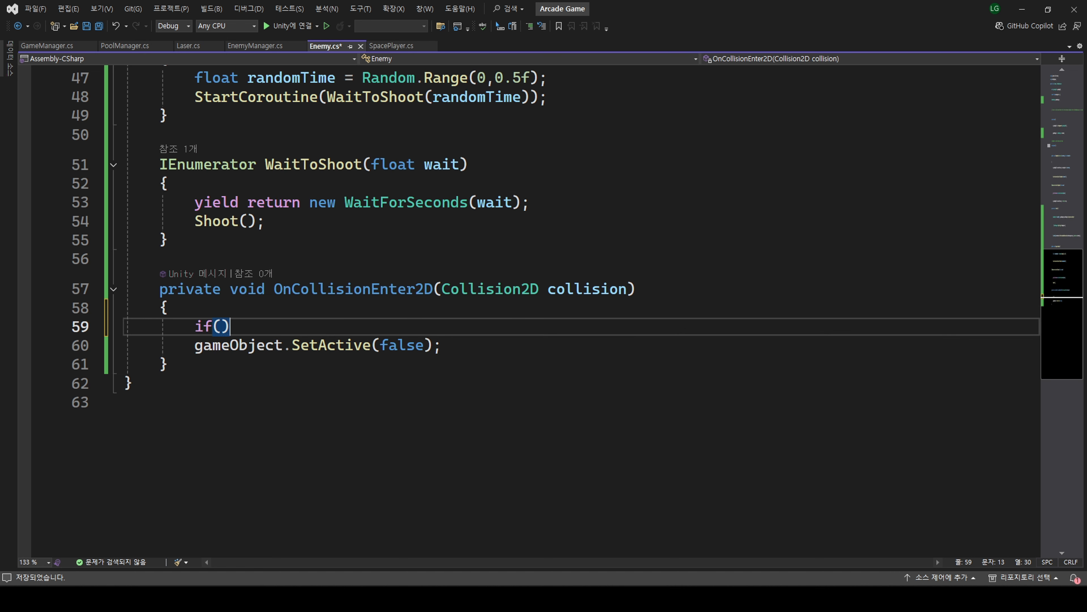
{"action": "key", "text": "Return"}
{"action": "type", "text": "{"}
{"action": "key", "text": "Return"}
Set the Enemy if condition to collision.gameObject.CompareTag("PlayerLaser")
{"action": "key", "text": "Up"}
{"action": "key", "text": "Up"}
{"action": "key", "text": "Left"}
{"action": "type", "text": "collision.g"}
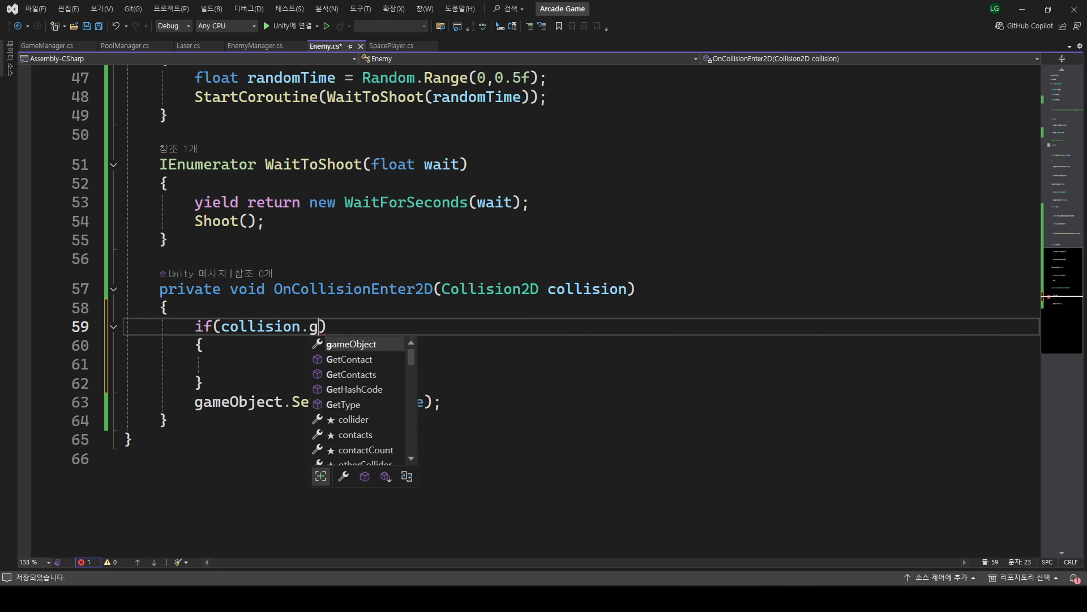
{"action": "type", "text": "ameObject.CompareTag(\"P"}
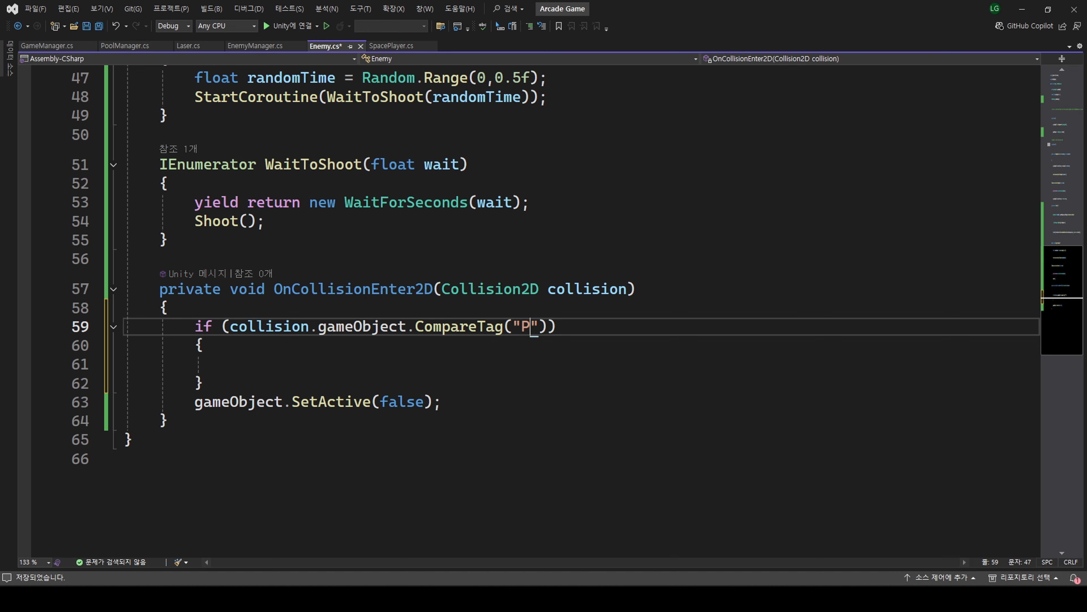
{"action": "type", "text": "layerLaser"}
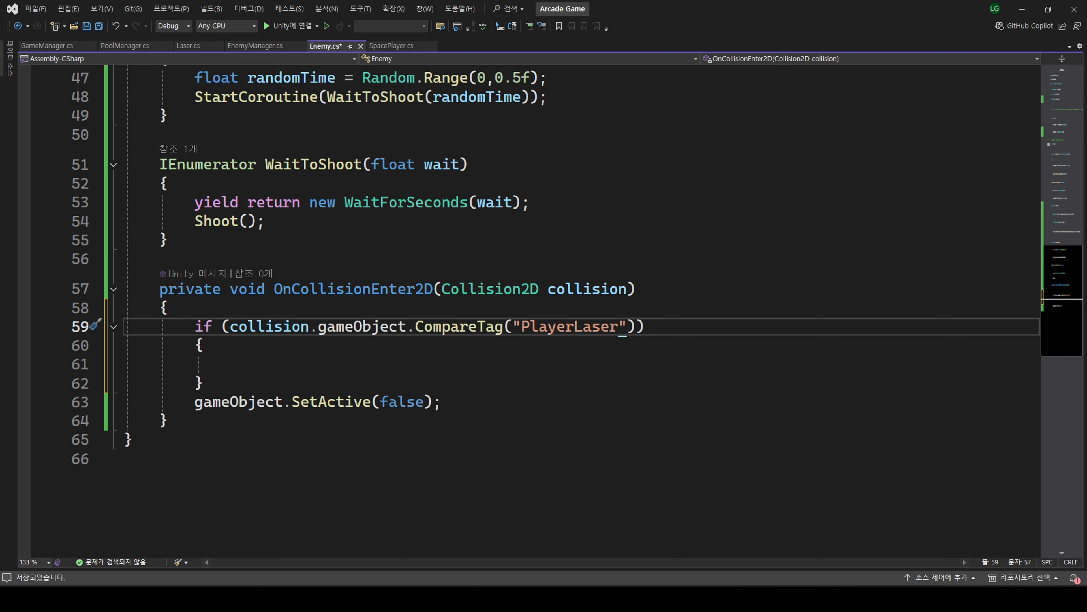
Move gameObject.SetActive(false) inside the PlayerLaser if block, remove the leftover blank line and save the Enemy script
{"action": "key", "text": "Down"}
{"action": "key", "text": "Down"}
{"action": "key", "text": "Down"}
{"action": "key", "text": "Down"}
{"action": "key", "text": "shift+Home"}
{"action": "key", "text": "ctrl+x"}
{"action": "key", "text": "Up"}
{"action": "key", "text": "Up"}
{"action": "key", "text": "ctrl+v"}
{"action": "key", "text": "Down"}
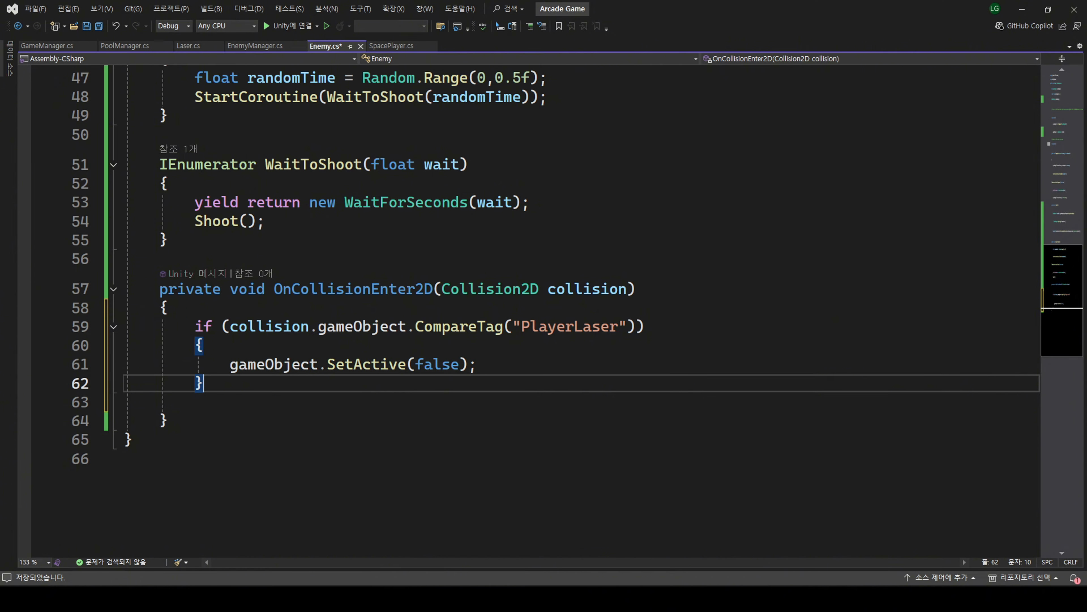
{"action": "key", "text": "Delete"}
{"action": "key", "text": "ctrl+s"}
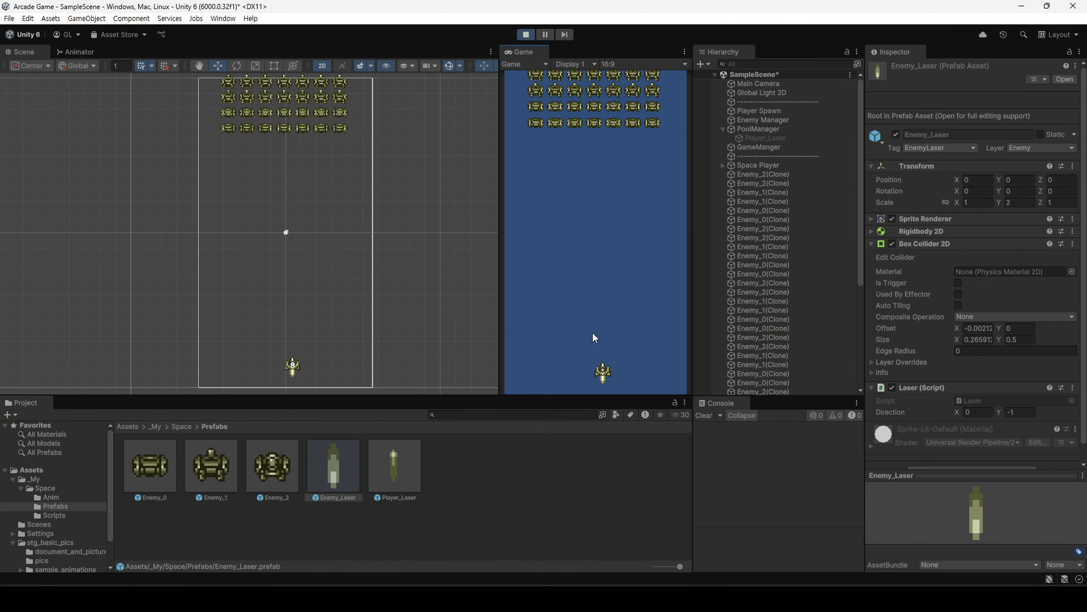
Switch to Unity and play-test the game, steering the ship aside to watch how enemy lasers interact with the enemies, and stop playing
{"action": "key", "text": "Right"}
{"action": "key", "text": "Right"}
{"action": "key", "text": "Right"}
{"action": "key", "text": "Right"}
{"action": "key", "text": "Right"}
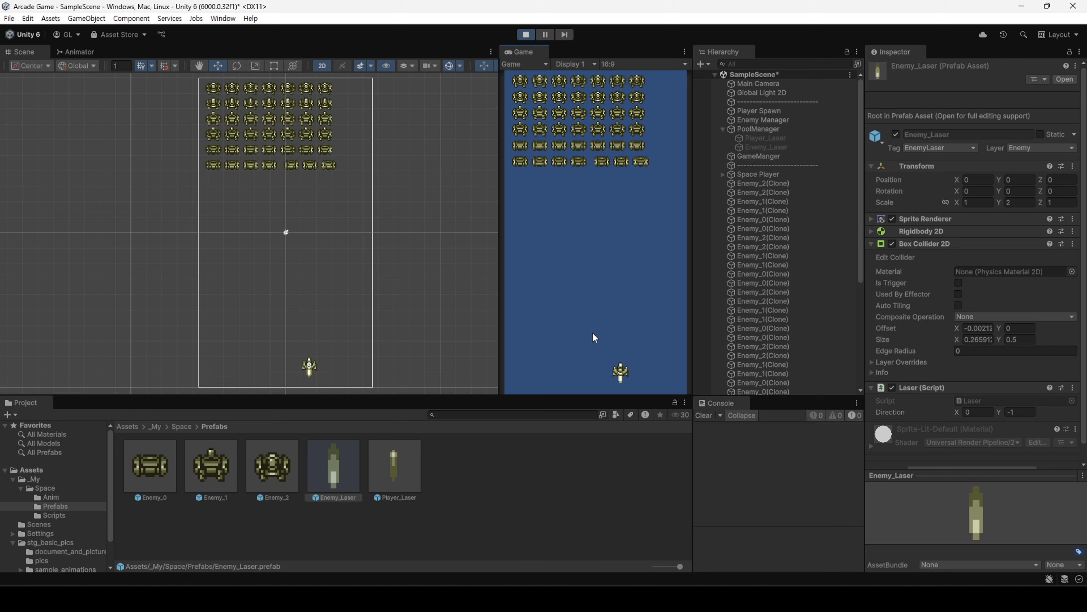
{"action": "key", "text": "Right"}
{"action": "key", "text": "Right"}
{"action": "key", "text": "Right"}
{"action": "key", "text": "Right"}
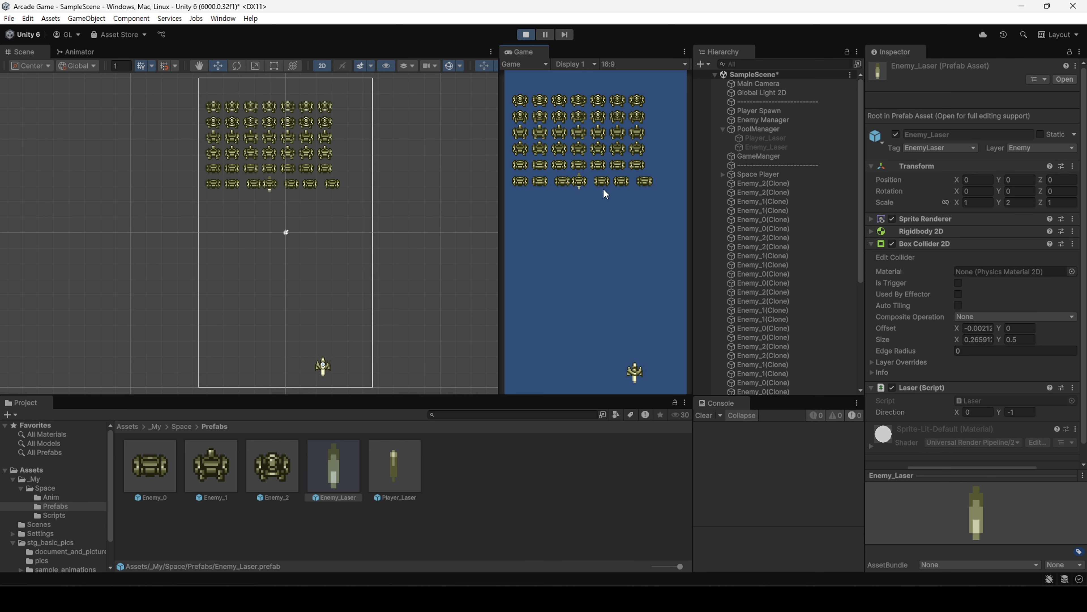
{"action": "key", "text": "Right"}
{"action": "key", "text": "Right"}
{"action": "key", "text": "Right"}
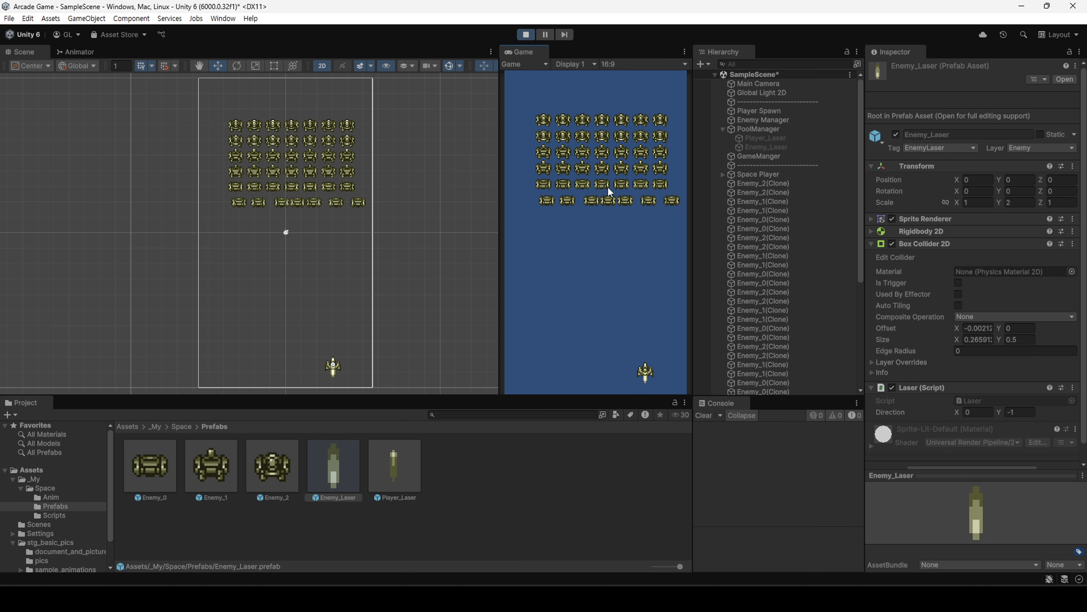
{"action": "key", "text": "Right"}
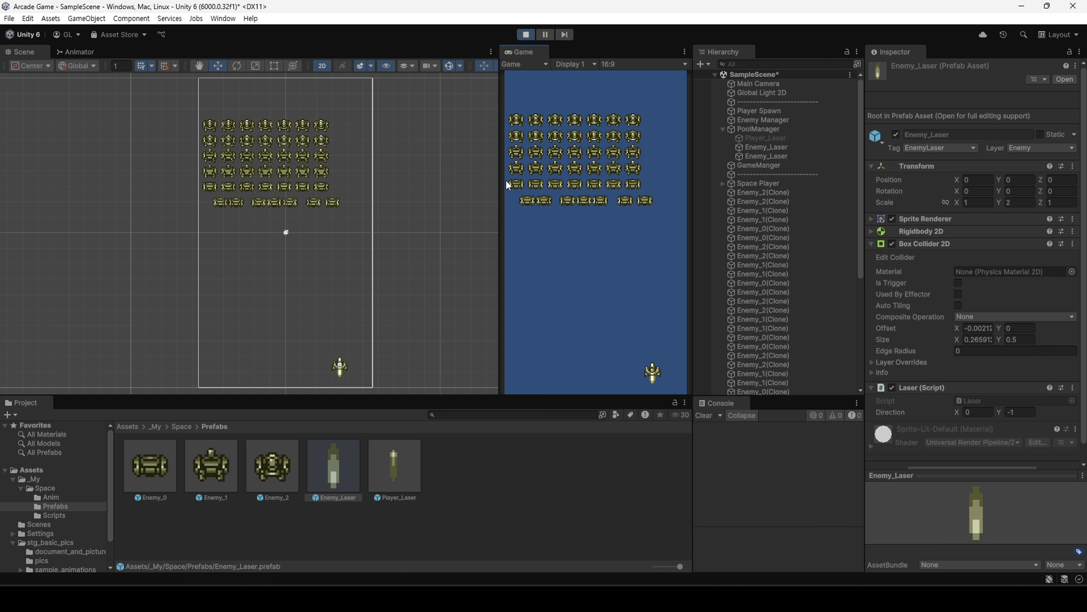
{"action": "left_click", "coordinate": [526, 35]}
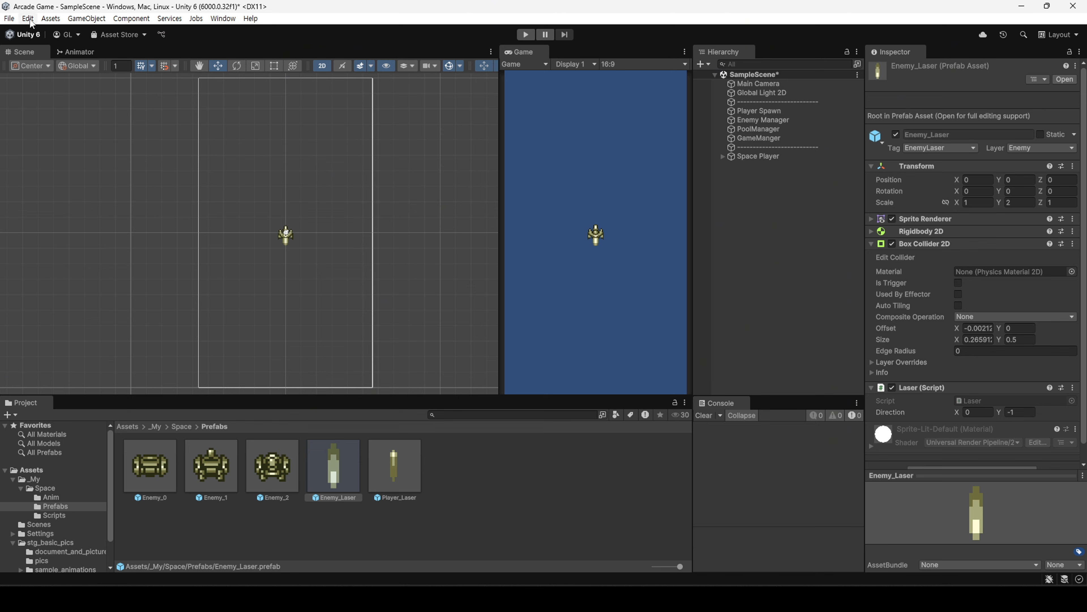
In the Physics 2D layer collision matrix of the project settings, disable Player/Player and Enemy/Enemy collisions, and close the settings
{"action": "left_click", "coordinate": [29, 19]}
{"action": "left_click", "coordinate": [65, 348]}
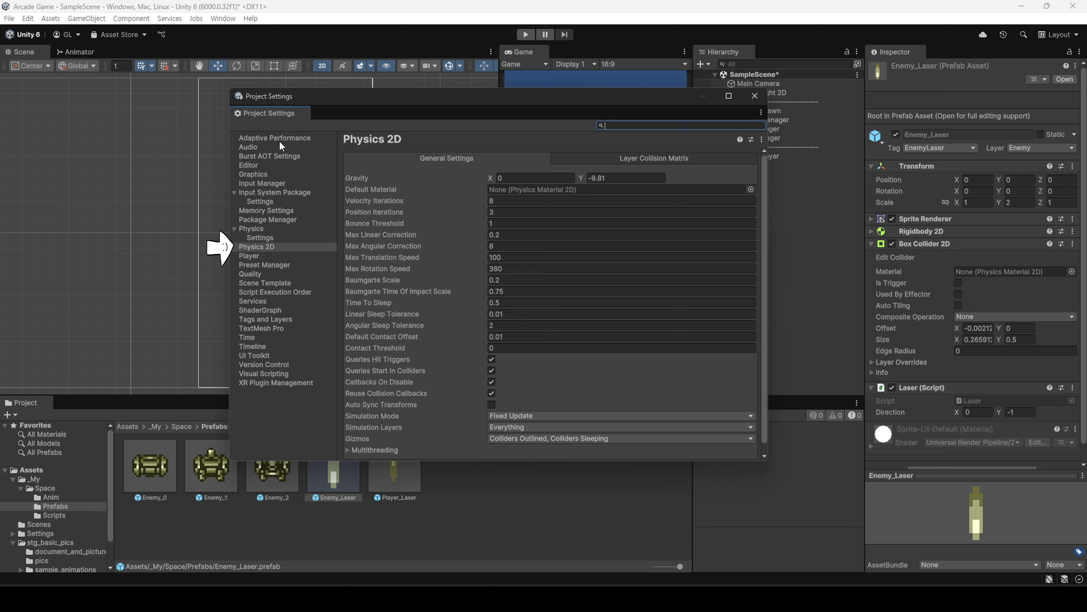
{"action": "left_click", "coordinate": [265, 247]}
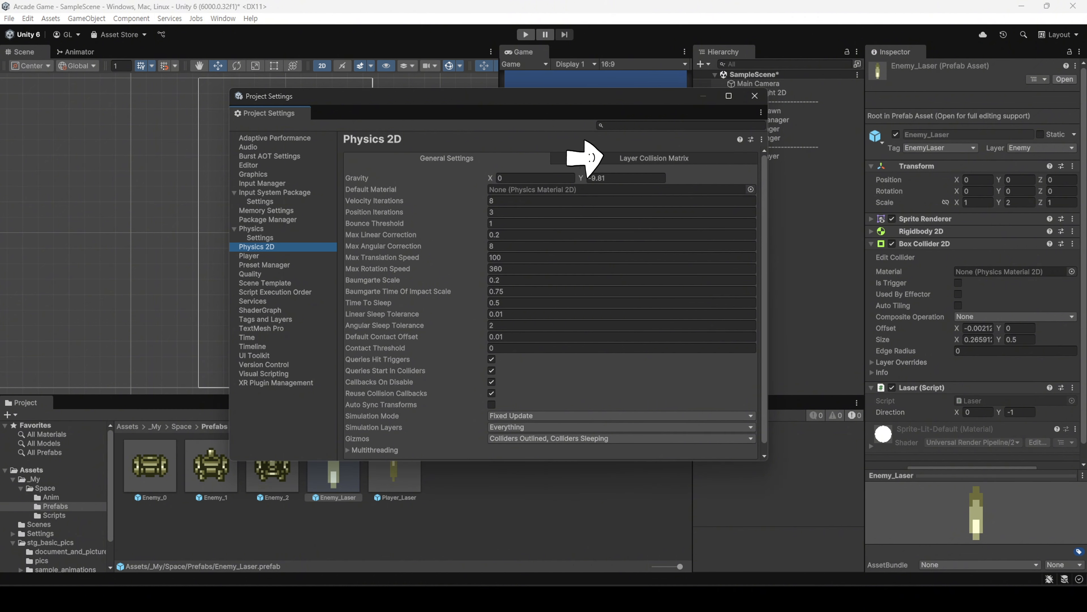
{"action": "left_click", "coordinate": [696, 160]}
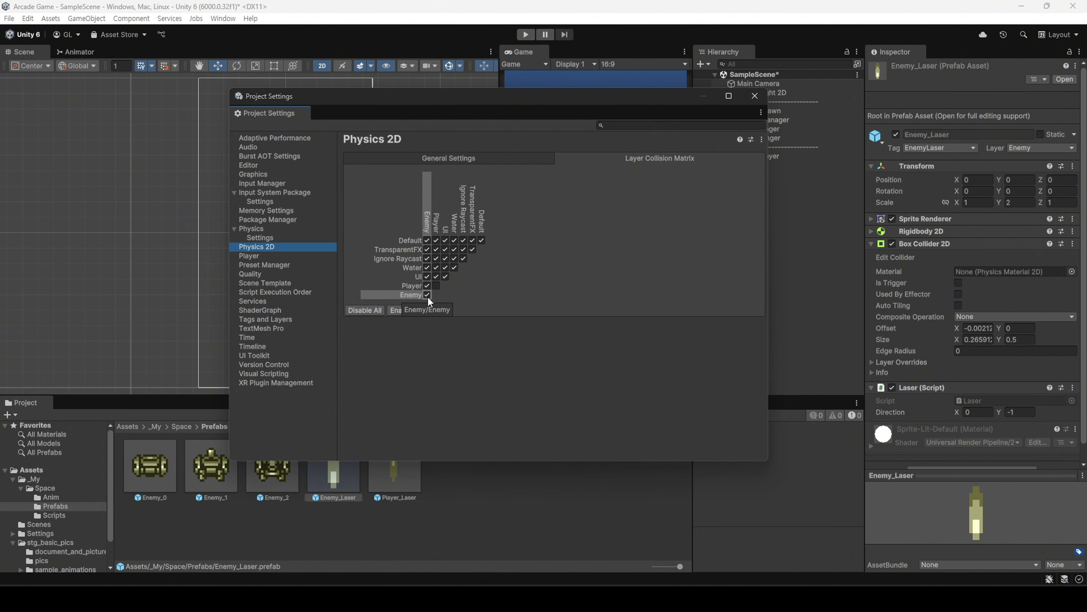
{"action": "left_click", "coordinate": [757, 98]}
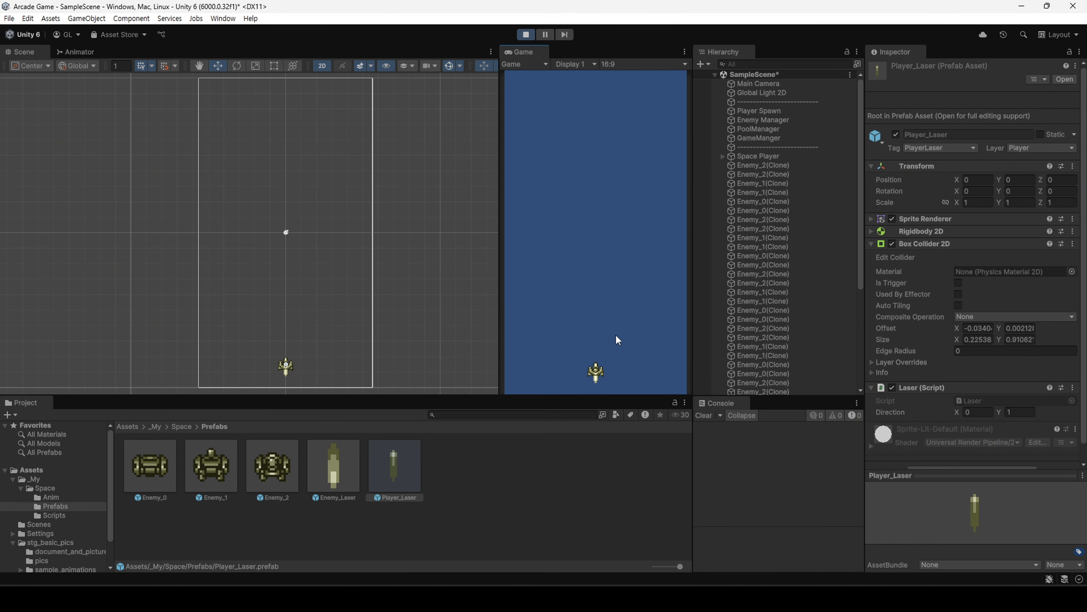
Play-test the game again, moving the ship and shooting enemies to check the laser collisions
{"action": "key", "text": "Left"}
{"action": "key", "text": "Right"}
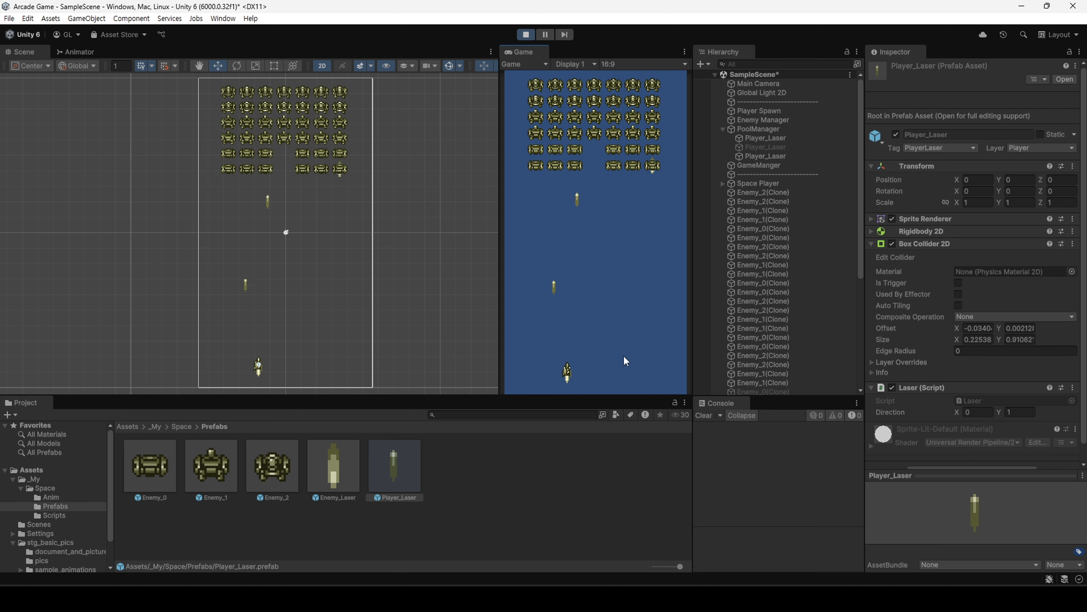
{"action": "key", "text": "Left"}
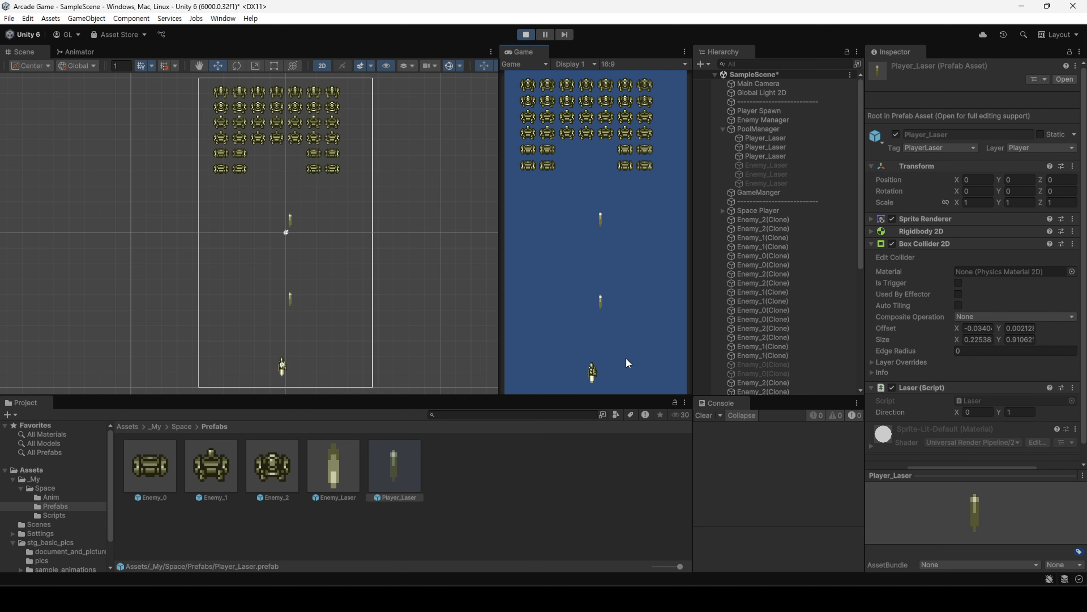
{"action": "key", "text": "Right"}
{"action": "key", "text": "Left"}
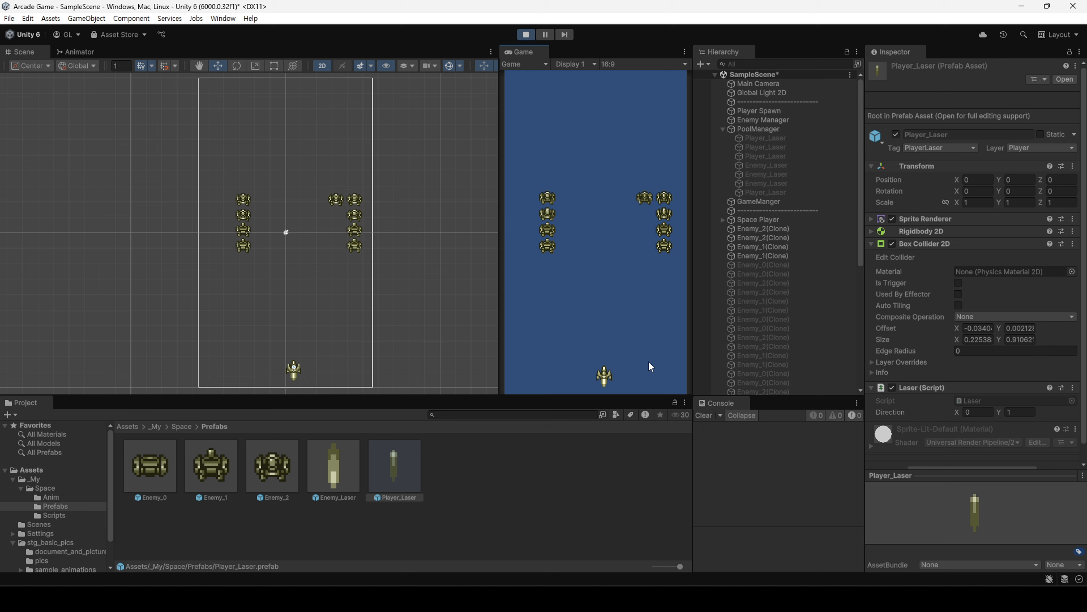
{"action": "key", "text": "Left"}
{"action": "key", "text": "Right"}
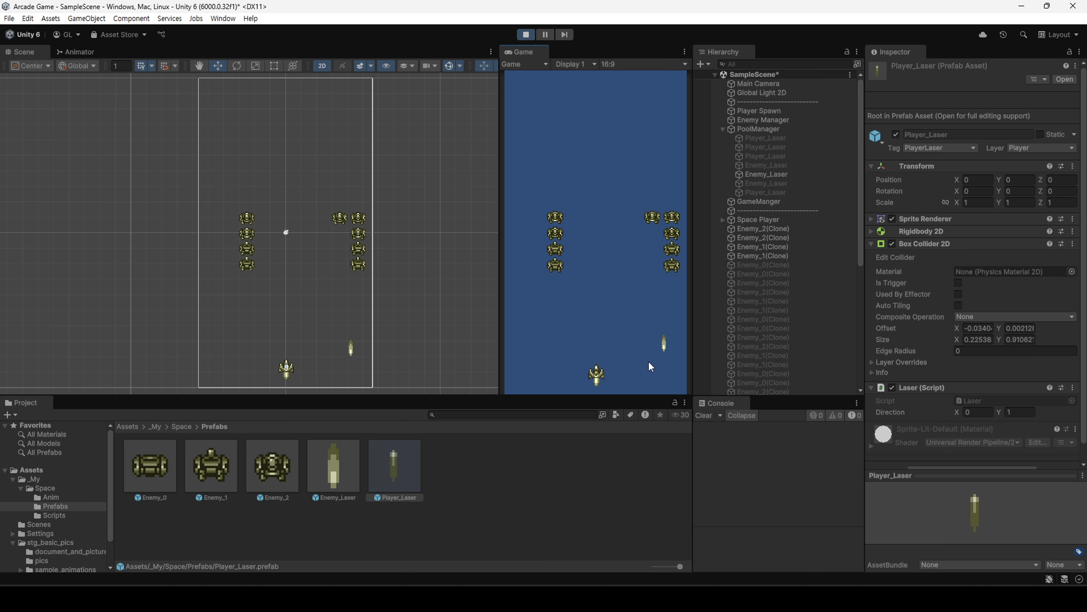
{"action": "key", "text": "Right"}
{"action": "key", "text": "Left"}
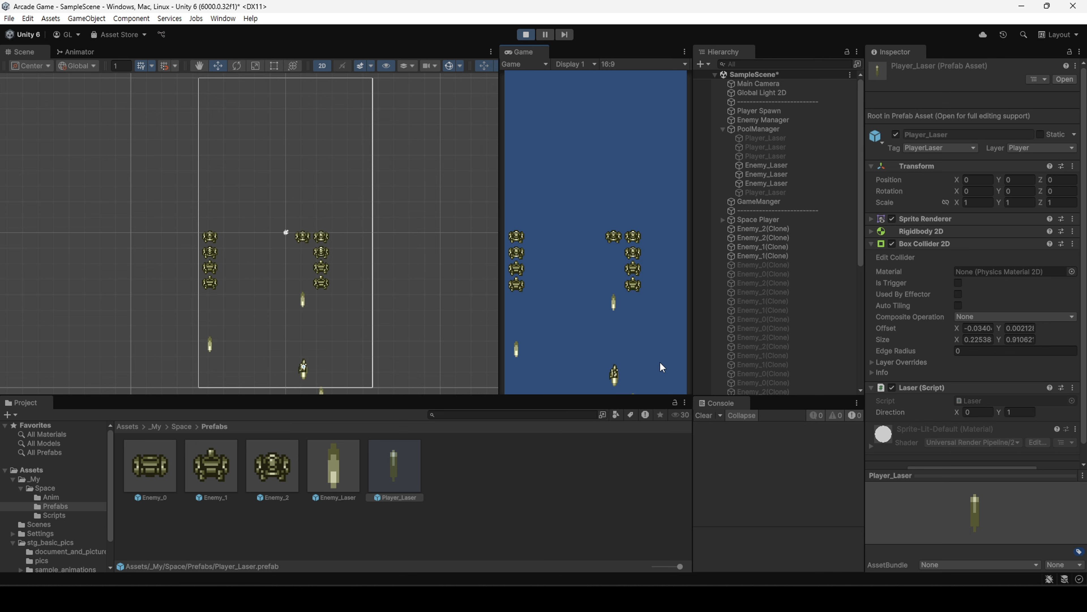
{"action": "key", "text": "Left"}
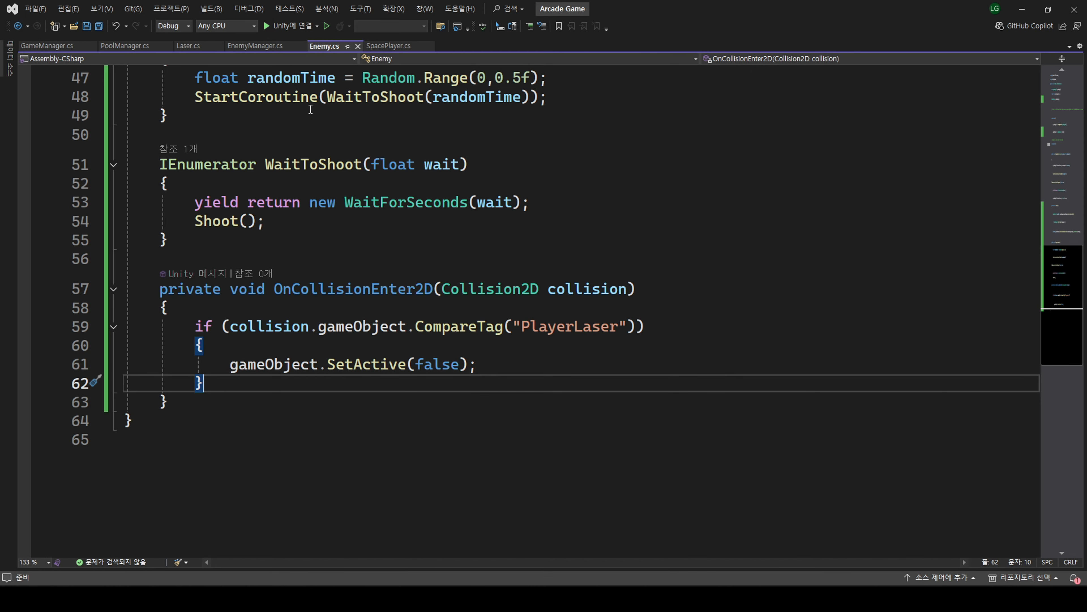
In the SpacePlayer script, add rigidbody2D.linearVelocity = Vector2.zero; before the position reset in ReSpawn() and save
{"action": "left_click", "coordinate": [201, 46]}
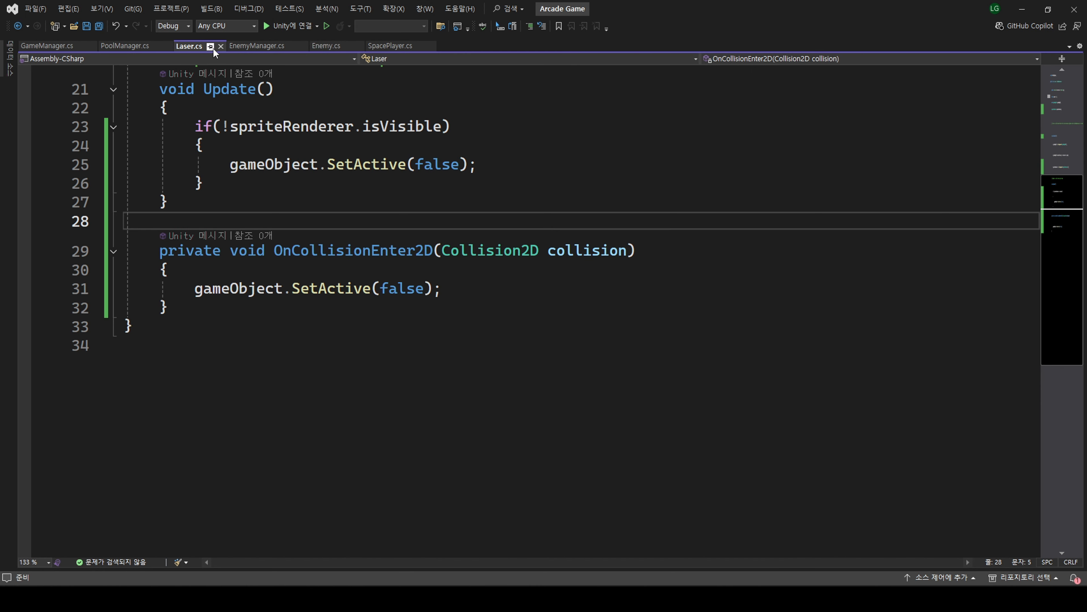
{"action": "left_click", "coordinate": [390, 46]}
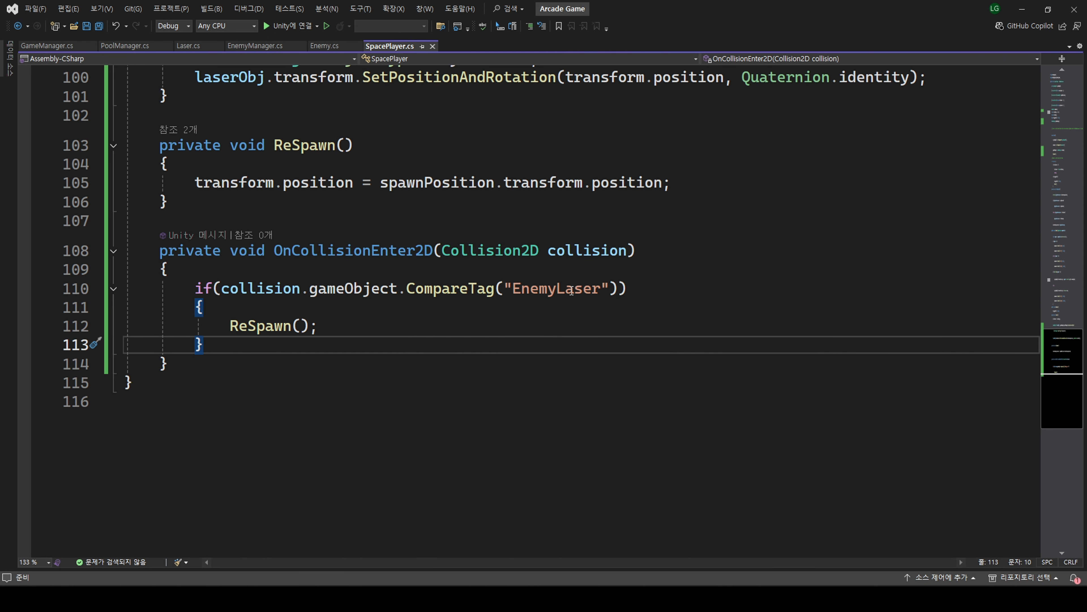
{"action": "left_click", "coordinate": [274, 326]}
{"action": "scroll", "coordinate": [347, 353], "scroll_direction": "up", "scroll_amount": 1}
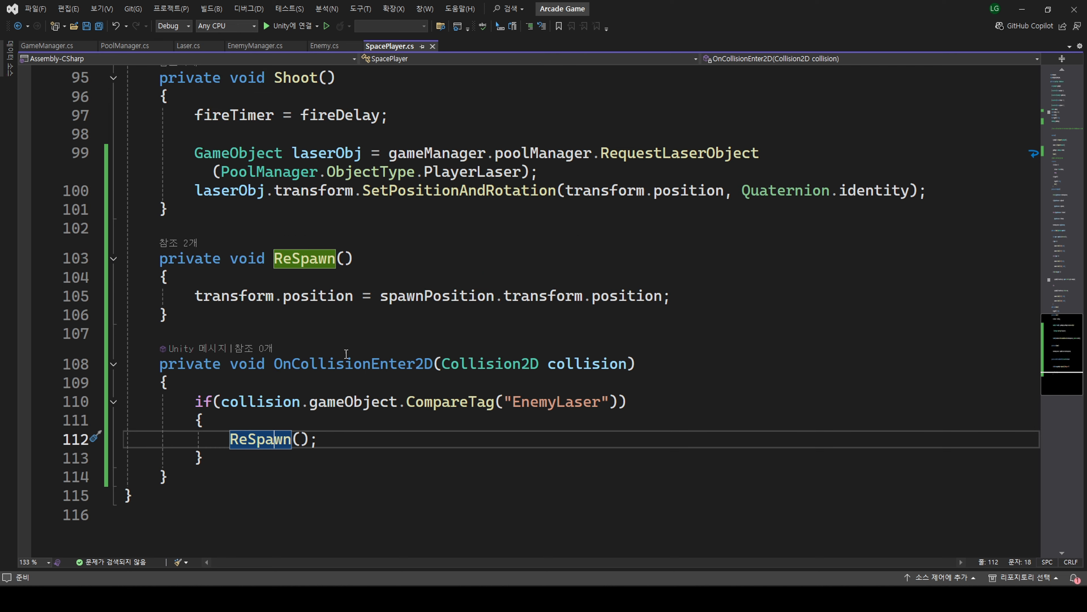
{"action": "scroll", "coordinate": [353, 320], "scroll_direction": "down", "scroll_amount": 1}
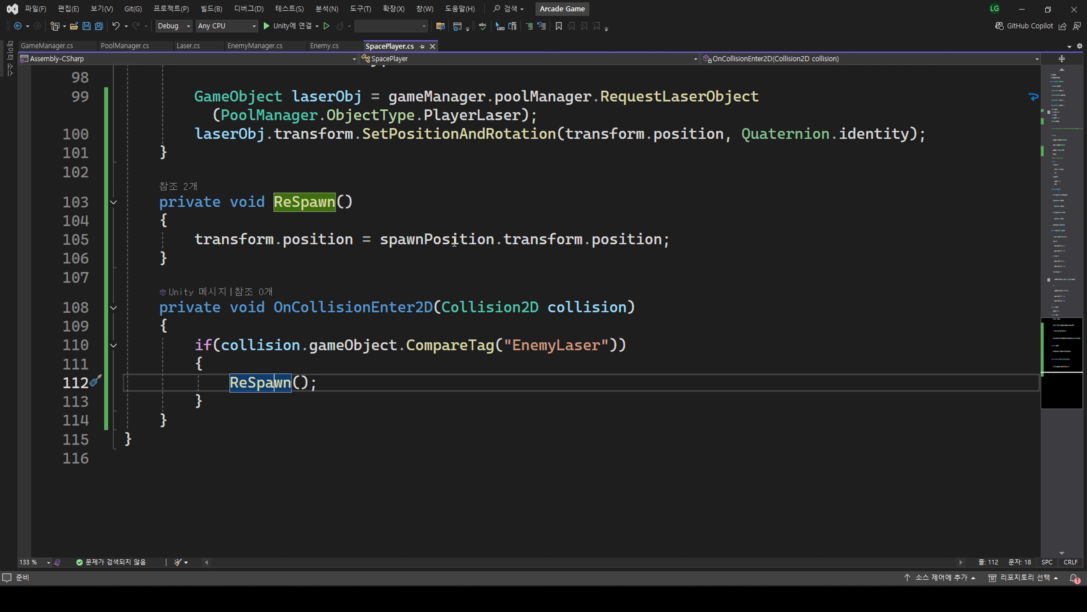
{"action": "left_click", "coordinate": [196, 239]}
{"action": "key", "text": "Return"}
{"action": "key", "text": "Up"}
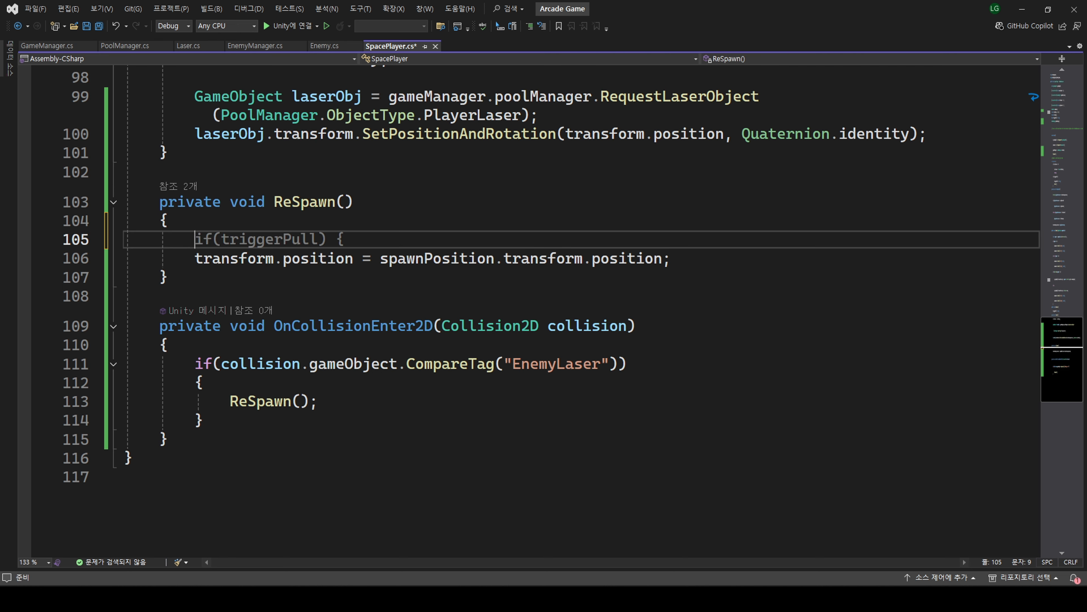
{"action": "type", "text": "rigidbody2D.l"}
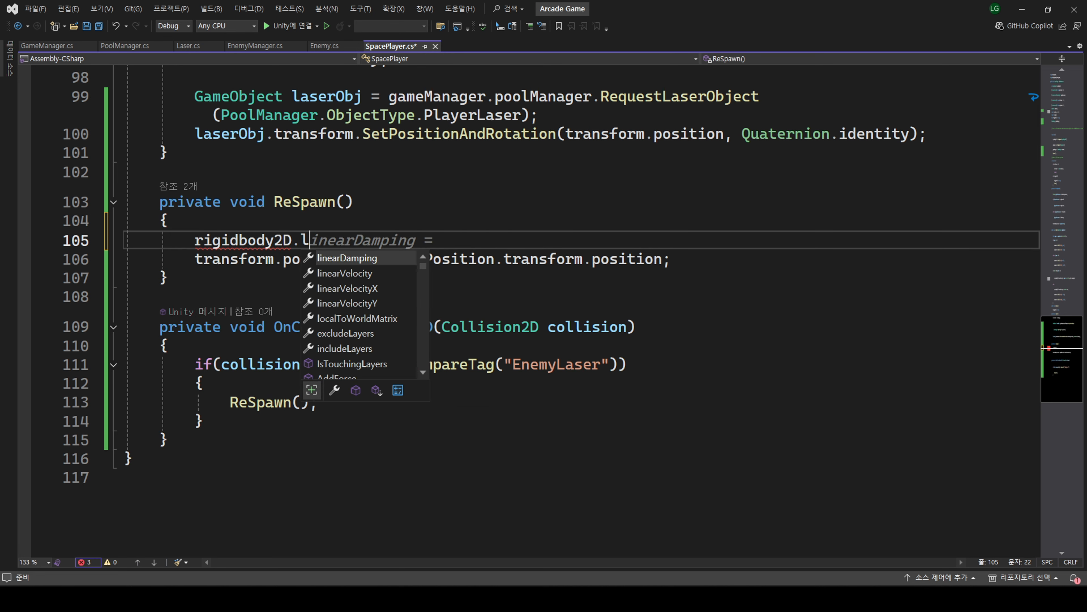
{"action": "type", "text": "inearVelocity = Vector2.z"}
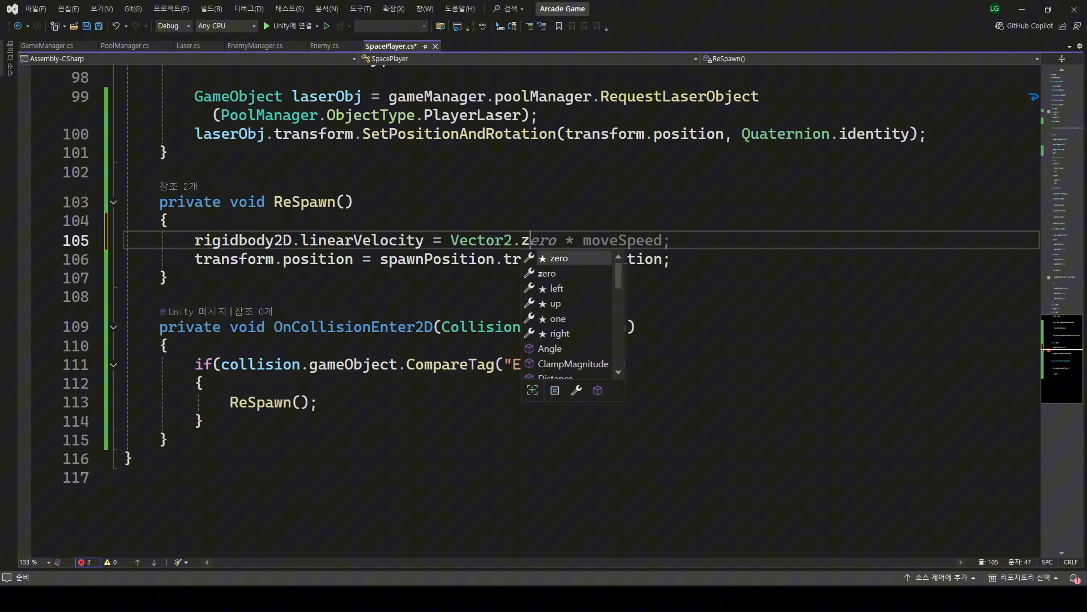
{"action": "key", "text": "Tab"}
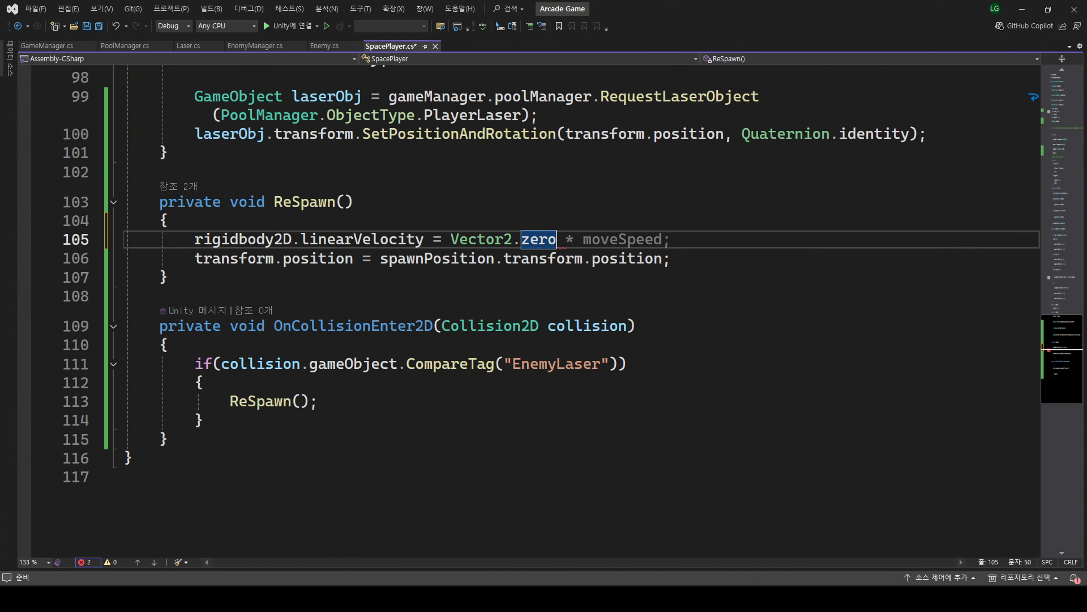
{"action": "type", "text": ";"}
{"action": "key", "text": "Return"}
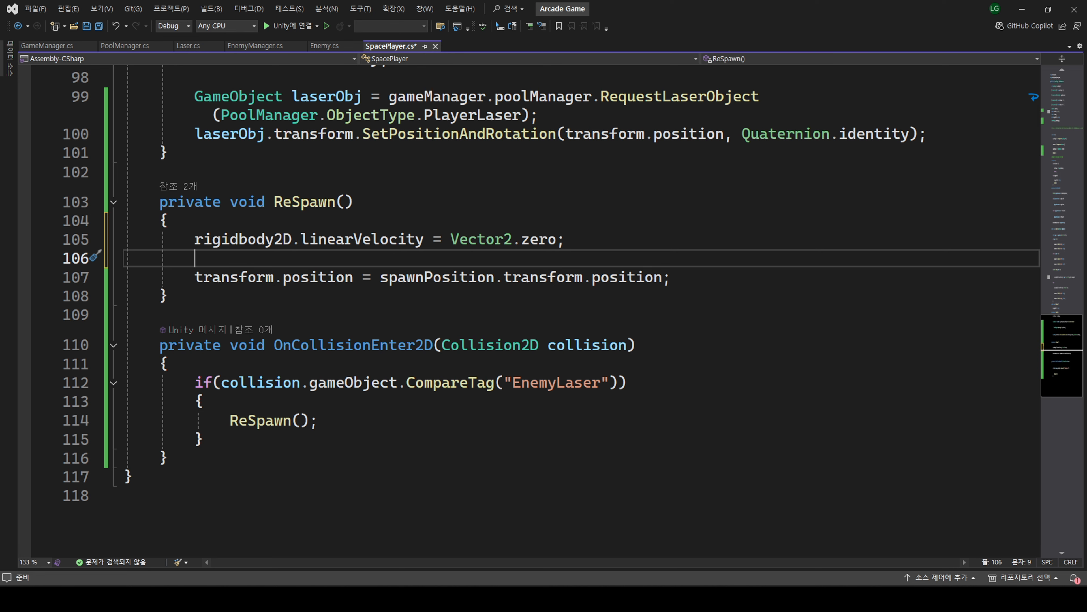
{"action": "key", "text": "ctrl+s"}
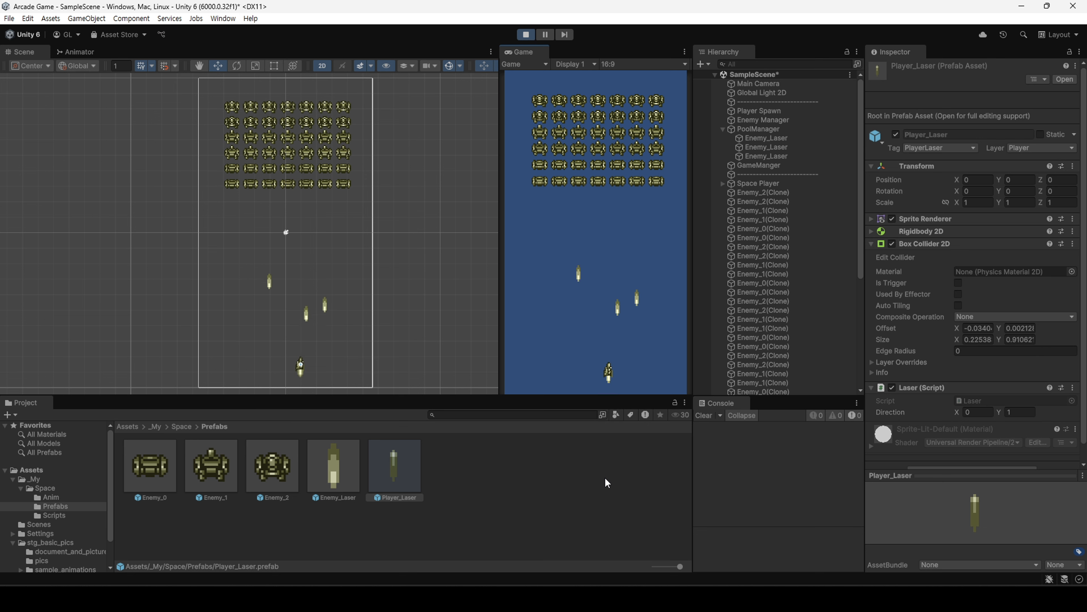
Stop the game in Unity and select the seven explosion sprites starting at stgpics_basic_485 in the pics folder
{"action": "left_click", "coordinate": [526, 35]}
{"action": "left_click_drag", "start_coordinate": [420, 395], "coordinate": [420, 230]}
{"action": "left_click", "coordinate": [58, 398]}
{"action": "scroll", "coordinate": [398, 393], "scroll_direction": "down", "scroll_amount": 4}
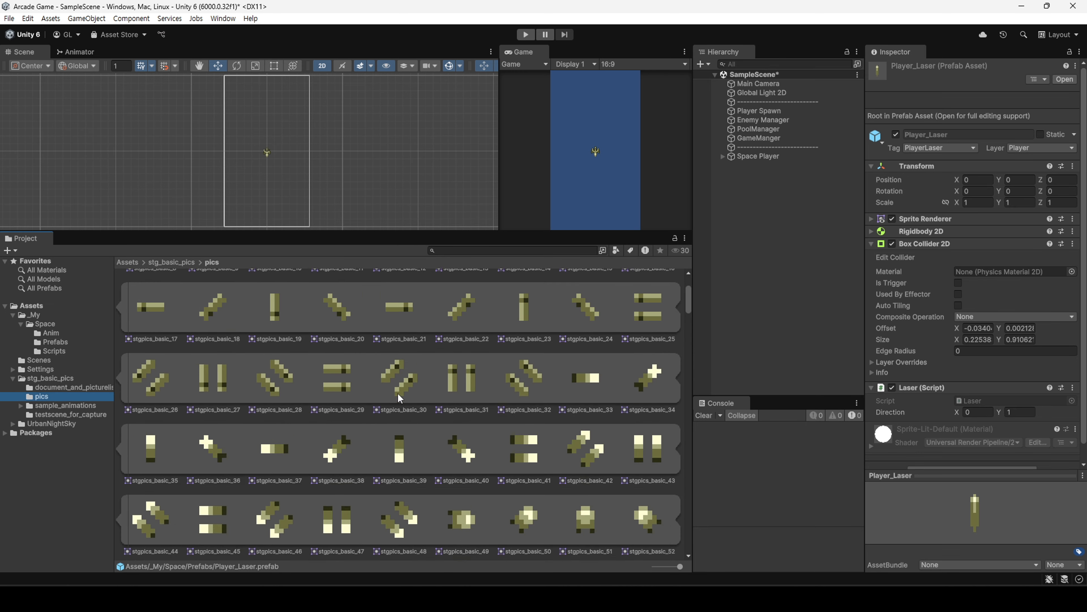
{"action": "scroll", "coordinate": [398, 393], "scroll_direction": "down", "scroll_amount": 10}
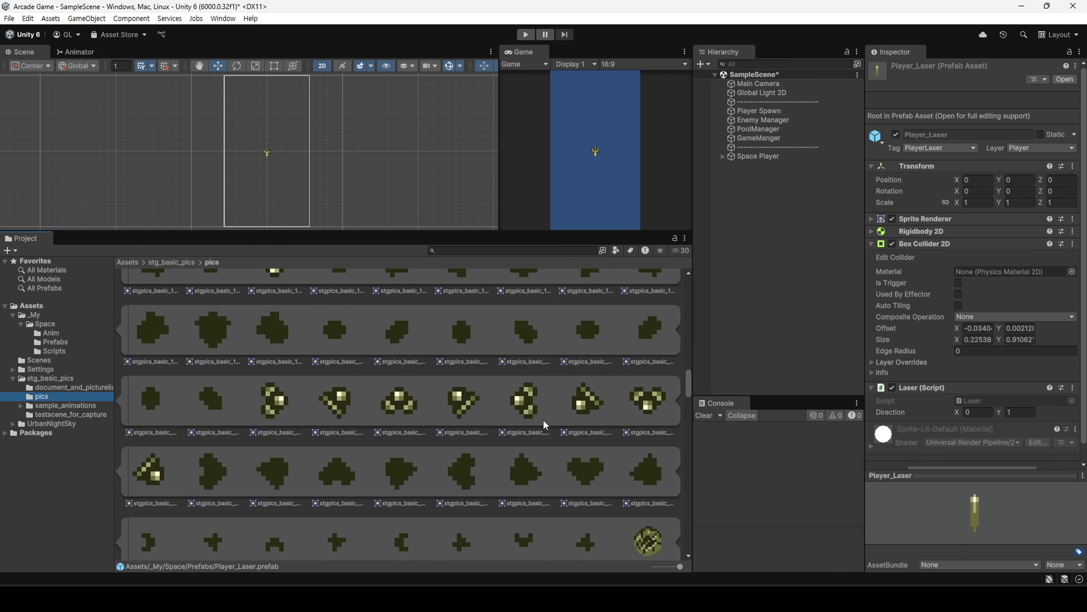
{"action": "scroll", "coordinate": [543, 420], "scroll_direction": "down", "scroll_amount": 10}
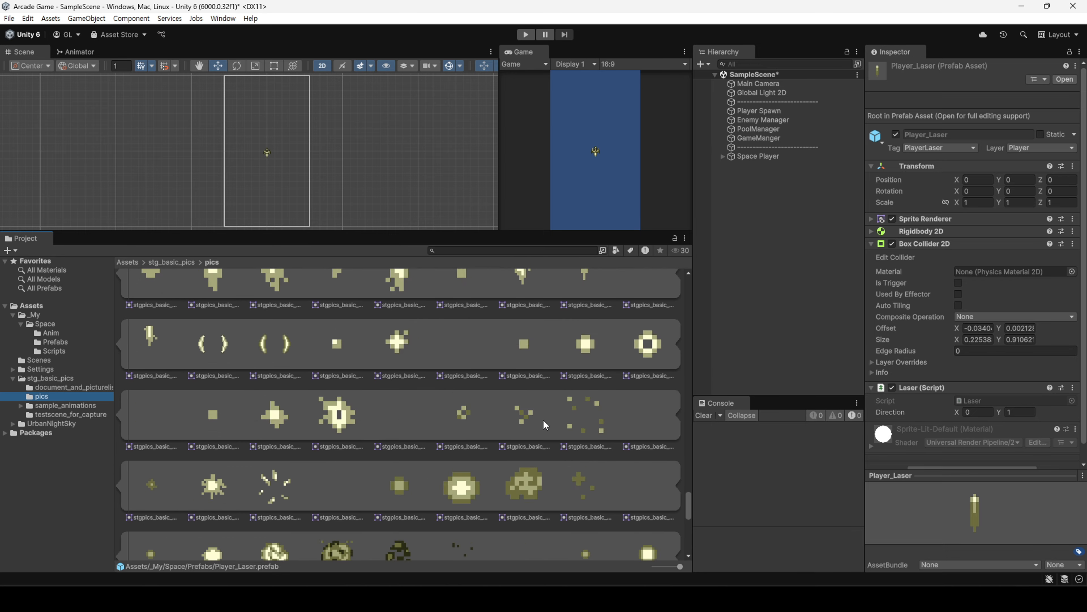
{"action": "left_click", "coordinate": [151, 421]}
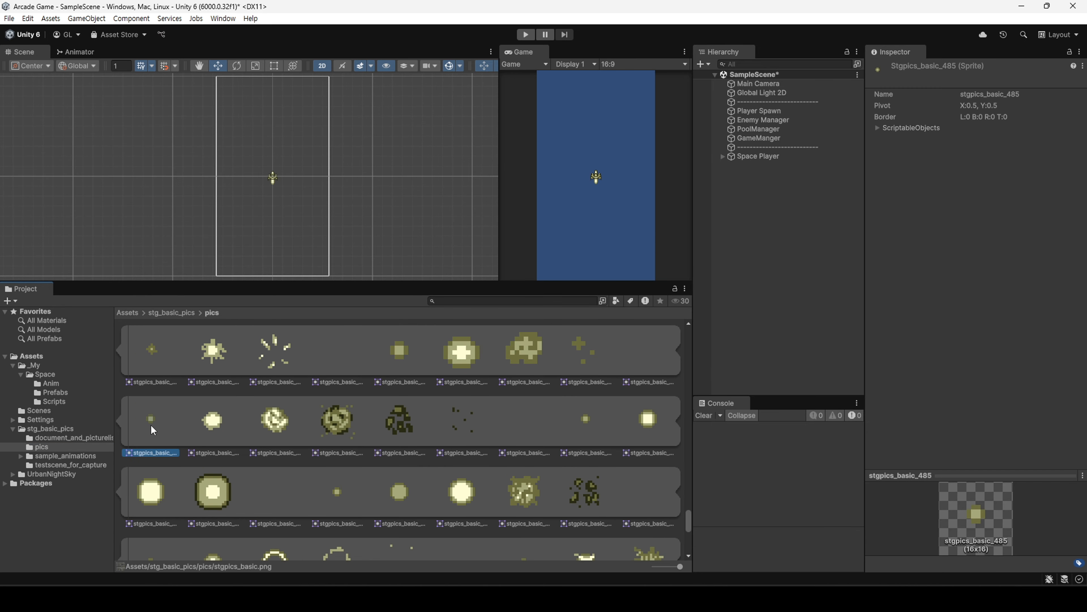
{"action": "left_click", "coordinate": [519, 426], "text": "shift"}
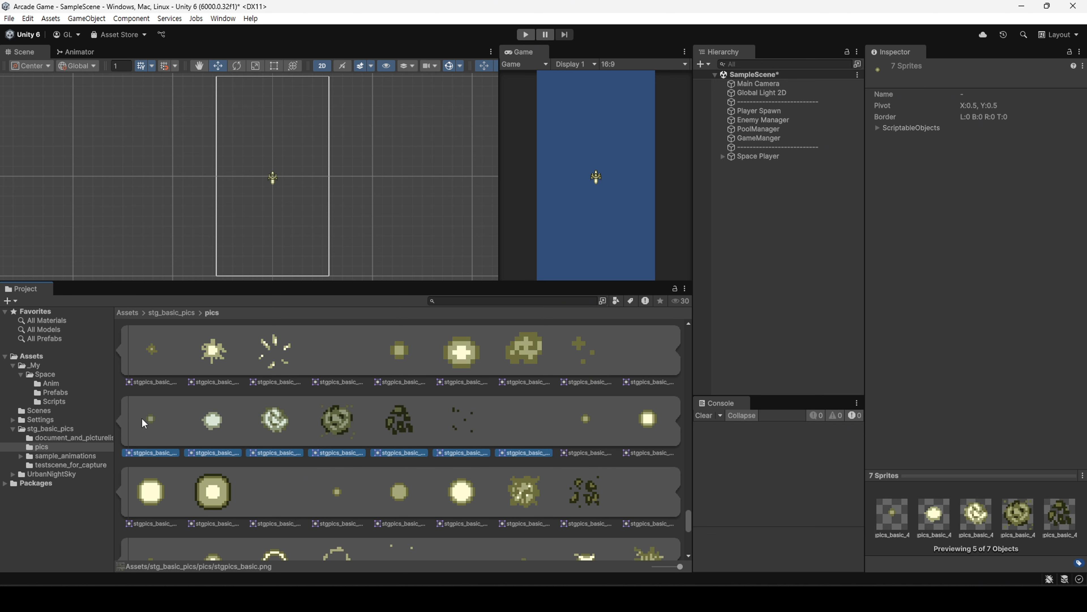
Create an animated scene object from the selected sprites, saving the clip as Destry Animation in the _My/Space/Anim folder
{"action": "scroll", "coordinate": [161, 416], "scroll_direction": "up", "scroll_amount": 2}
{"action": "left_click", "coordinate": [738, 297]}
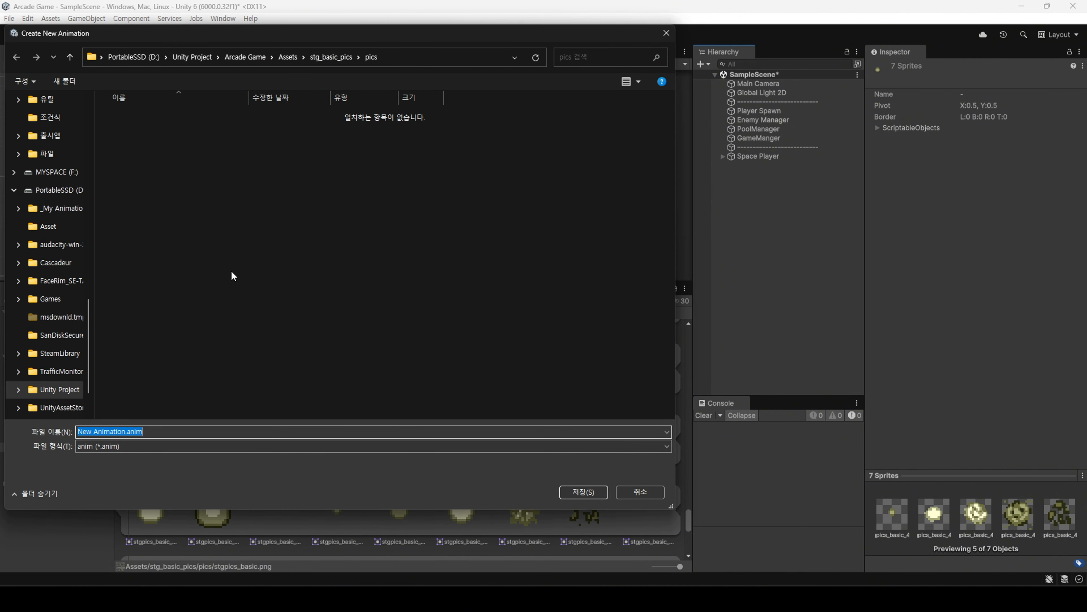
{"action": "left_click", "coordinate": [287, 57]}
{"action": "double_click", "coordinate": [137, 115]}
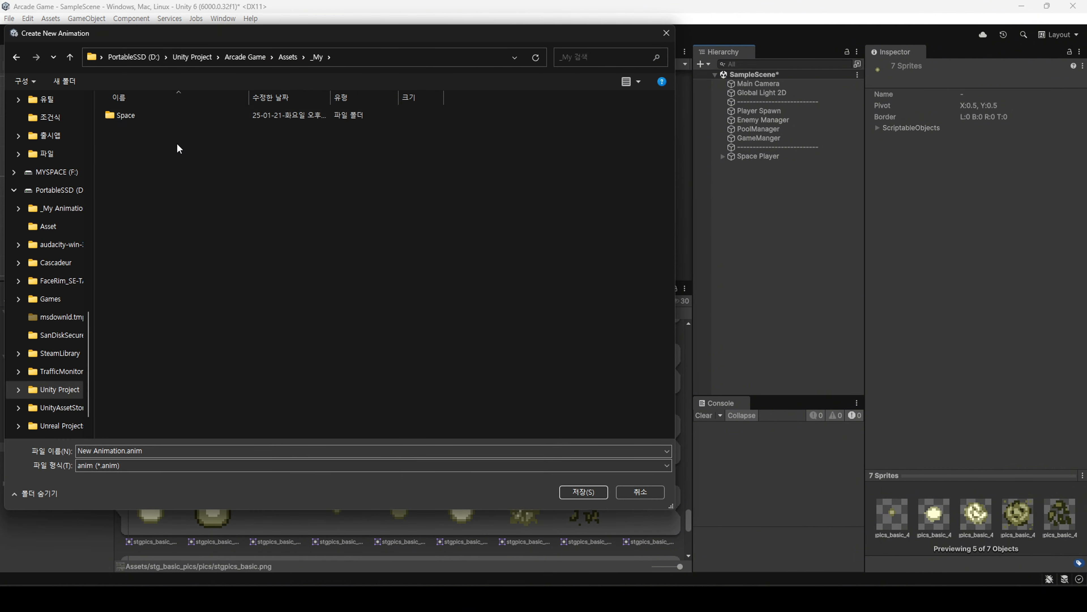
{"action": "double_click", "coordinate": [166, 120]}
{"action": "double_click", "coordinate": [141, 115]}
{"action": "type", "text": "Destry"}
{"action": "key", "text": "Return"}
Rename both the new explosion object in the scene and its animator controller in the Anim folder to Destry
{"action": "left_click_drag", "start_coordinate": [343, 282], "coordinate": [343, 395]}
{"action": "left_click", "coordinate": [51, 497]}
{"action": "key", "text": "F2"}
{"action": "type", "text": "Dest"}
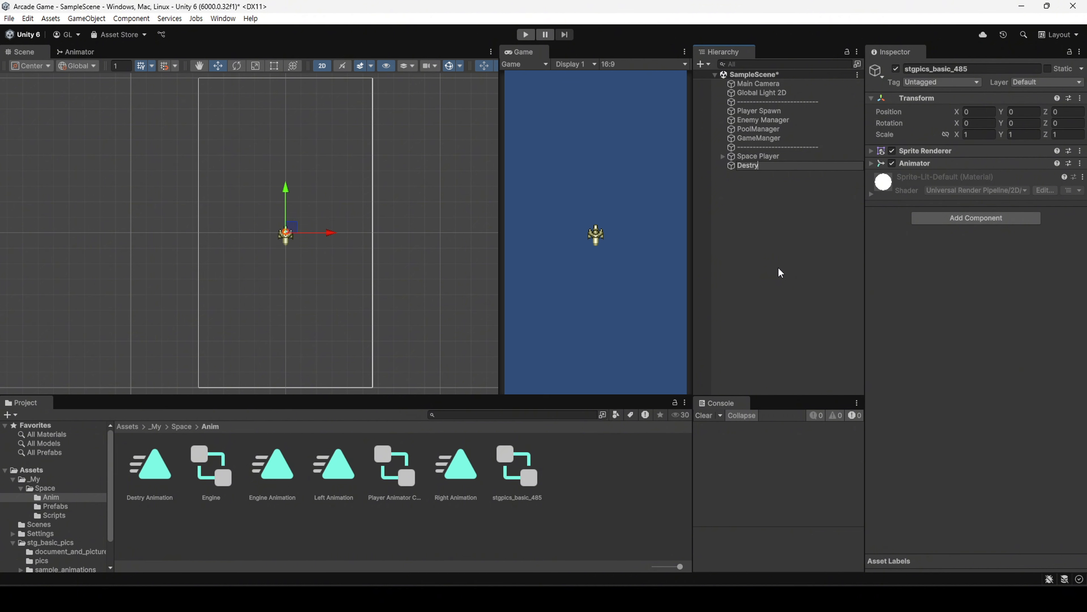
{"action": "key", "text": "Return"}
{"action": "left_click", "coordinate": [529, 468]}
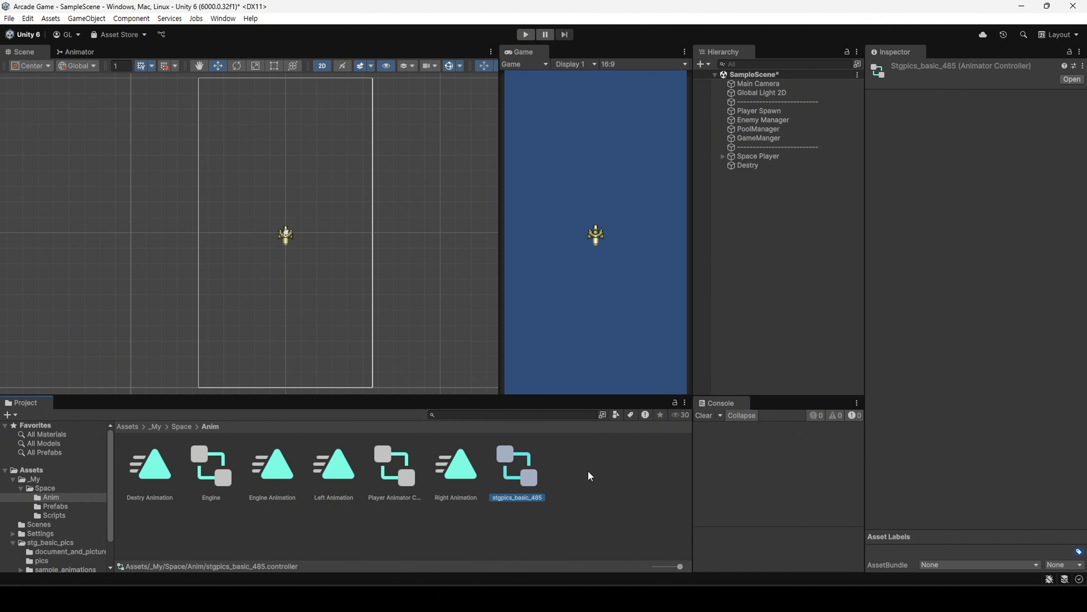
{"action": "key", "text": "F2"}
{"action": "type", "text": "Destry"}
{"action": "key", "text": "Return"}
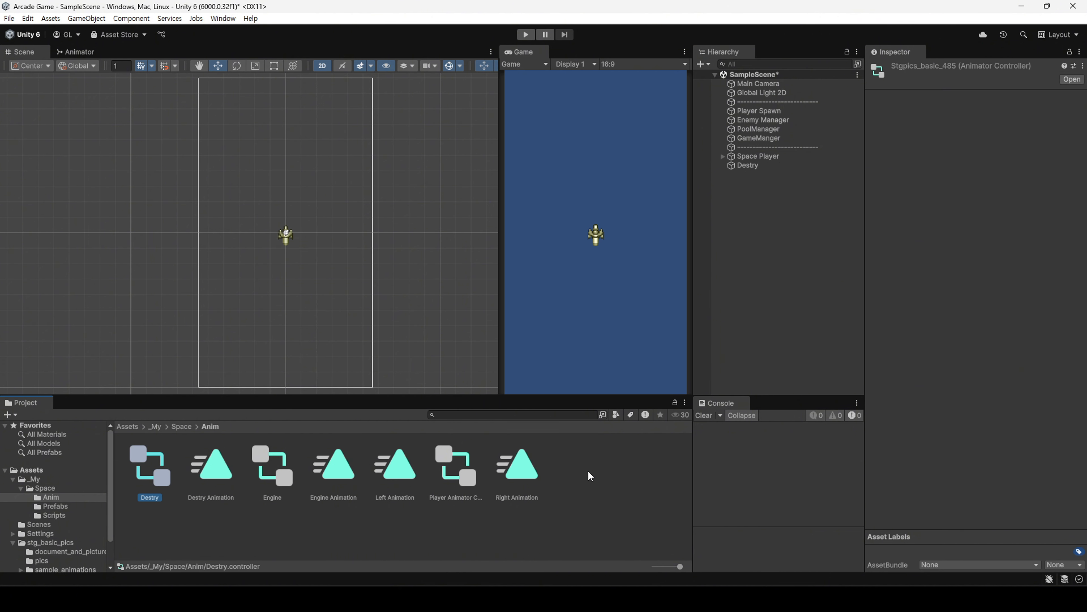
Turn the Destry object into a prefab in the Prefabs folder and delete its instance from the scene
{"action": "left_click", "coordinate": [55, 506]}
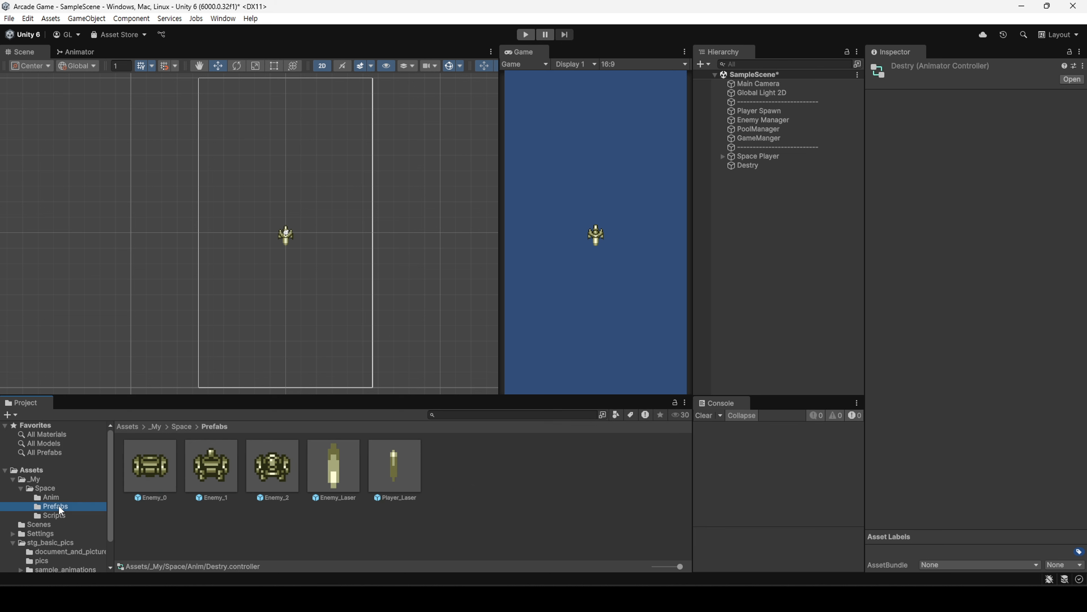
{"action": "left_click", "coordinate": [748, 167]}
{"action": "left_click_drag", "start_coordinate": [749, 170], "coordinate": [484, 472]}
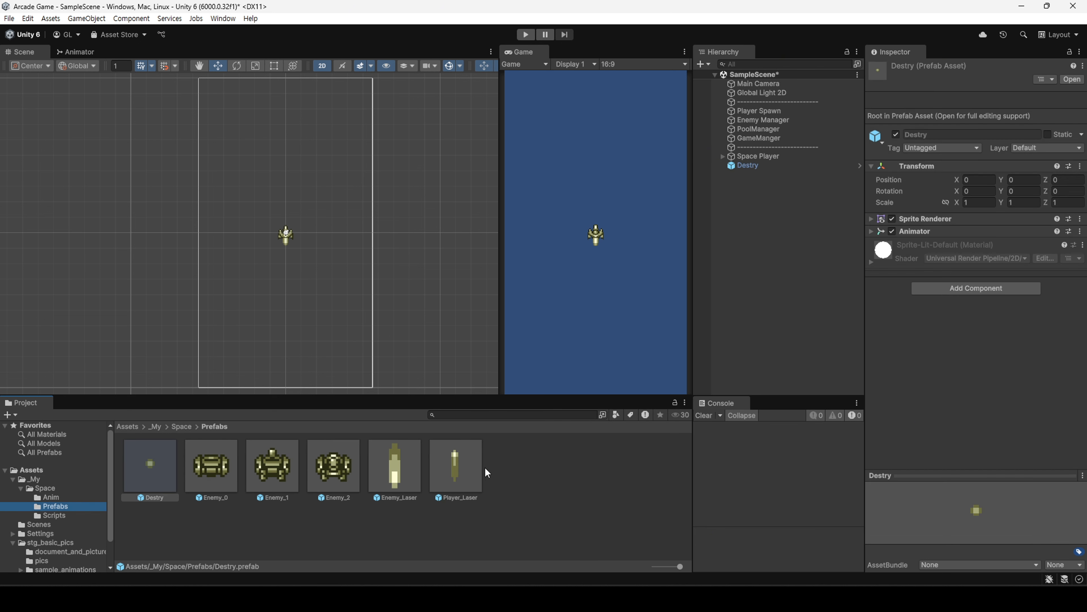
{"action": "left_click", "coordinate": [752, 167]}
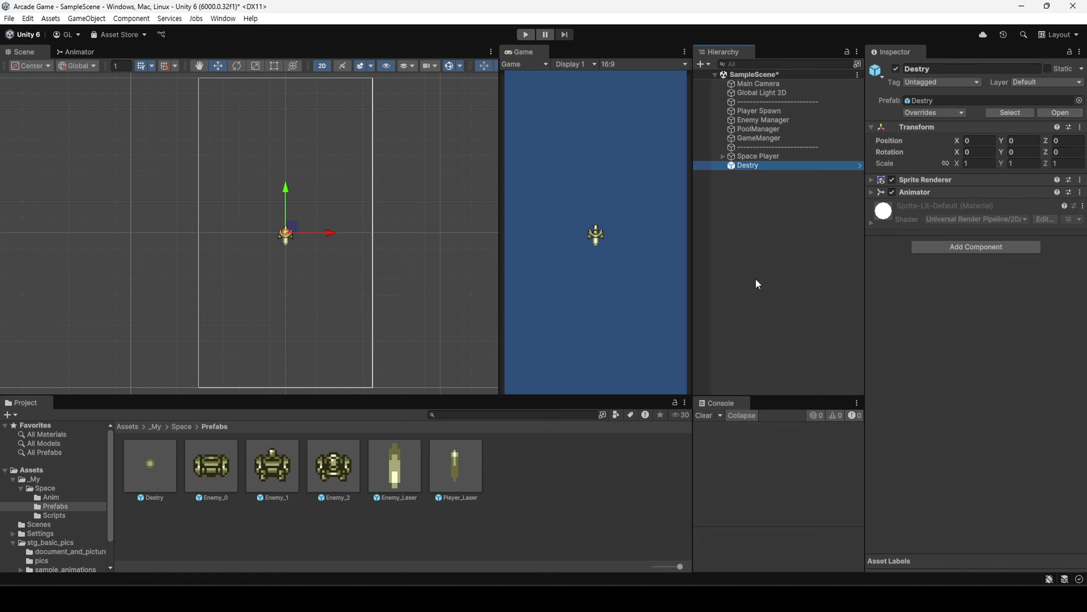
{"action": "key", "text": "Delete"}
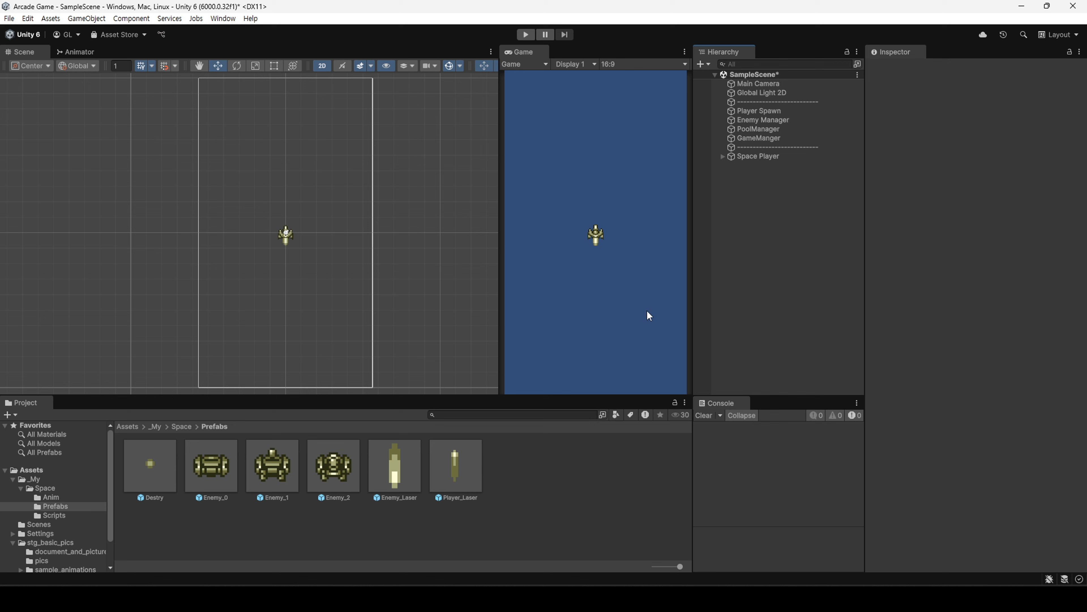
Open the Destry prefab, create a MonoBehaviour script named DestroyEffect in the Scripts folder, and attach it to the prefab
{"action": "double_click", "coordinate": [152, 460]}
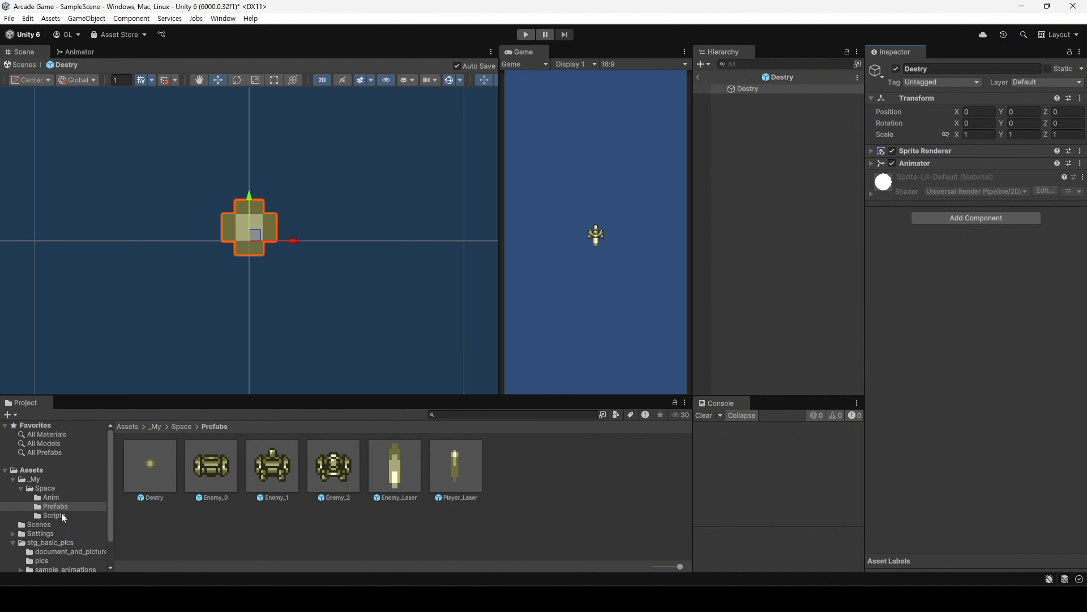
{"action": "left_click", "coordinate": [57, 517]}
{"action": "right_click", "coordinate": [509, 476]}
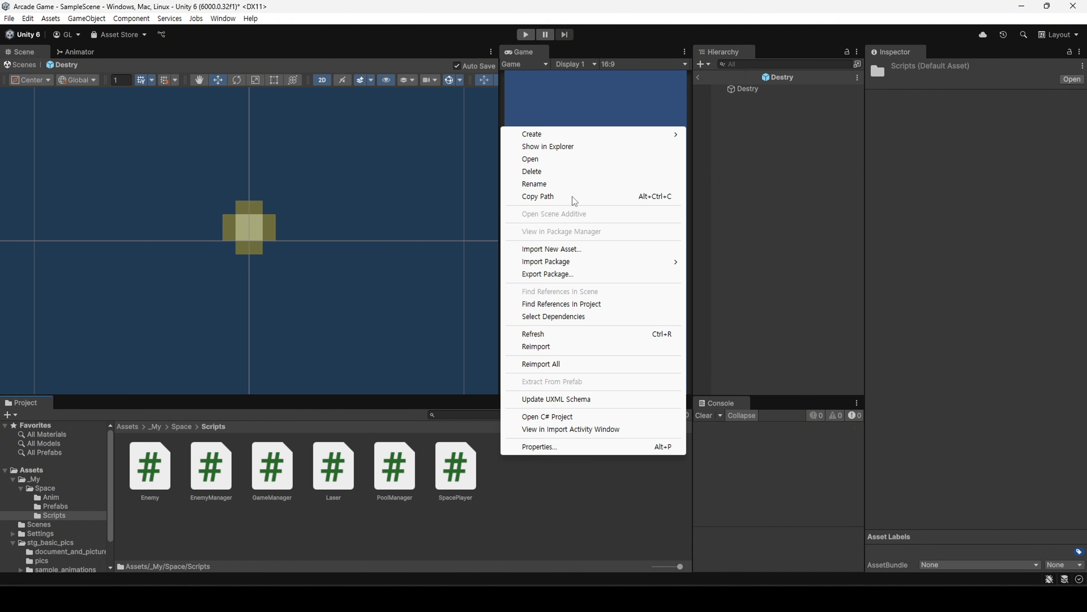
{"action": "mouse_move", "coordinate": [594, 136]}
{"action": "mouse_move", "coordinate": [719, 252]}
{"action": "left_click", "coordinate": [872, 252]}
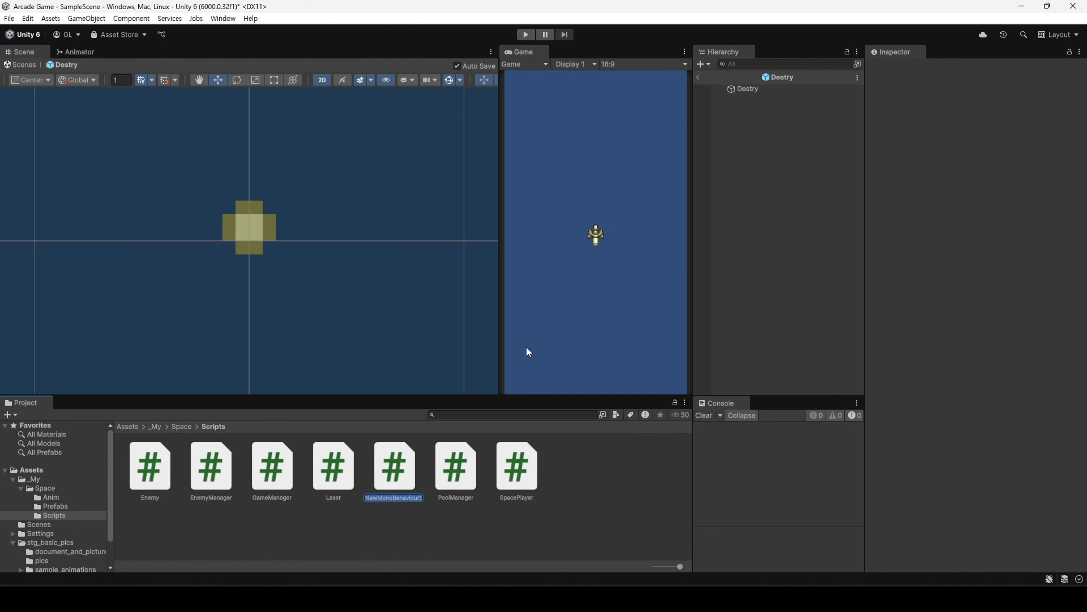
{"action": "type", "text": "DestroyEffect"}
{"action": "key", "text": "Return"}
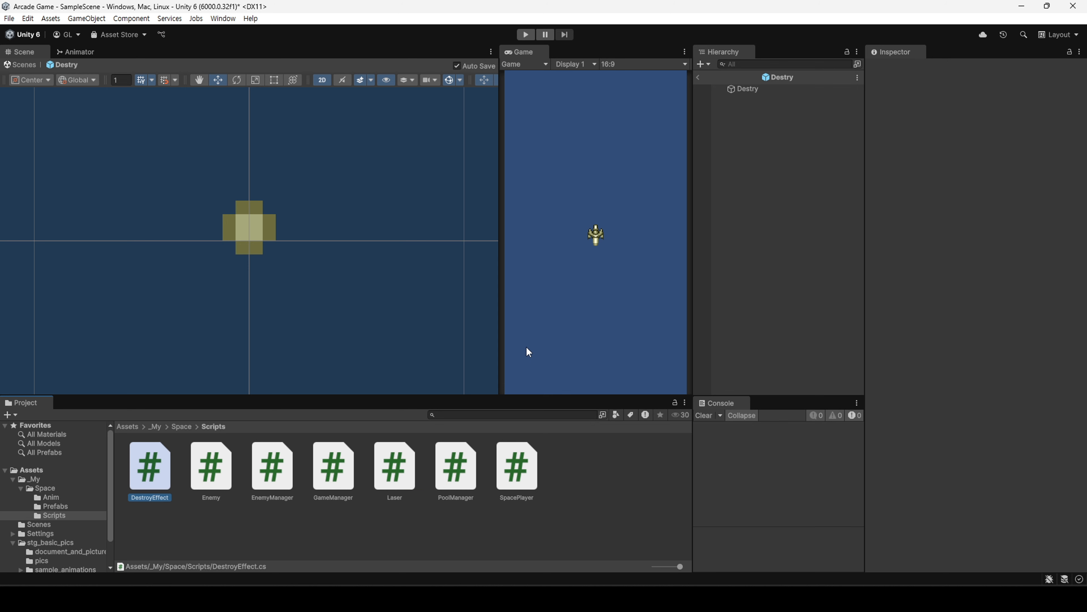
{"action": "left_click", "coordinate": [748, 89]}
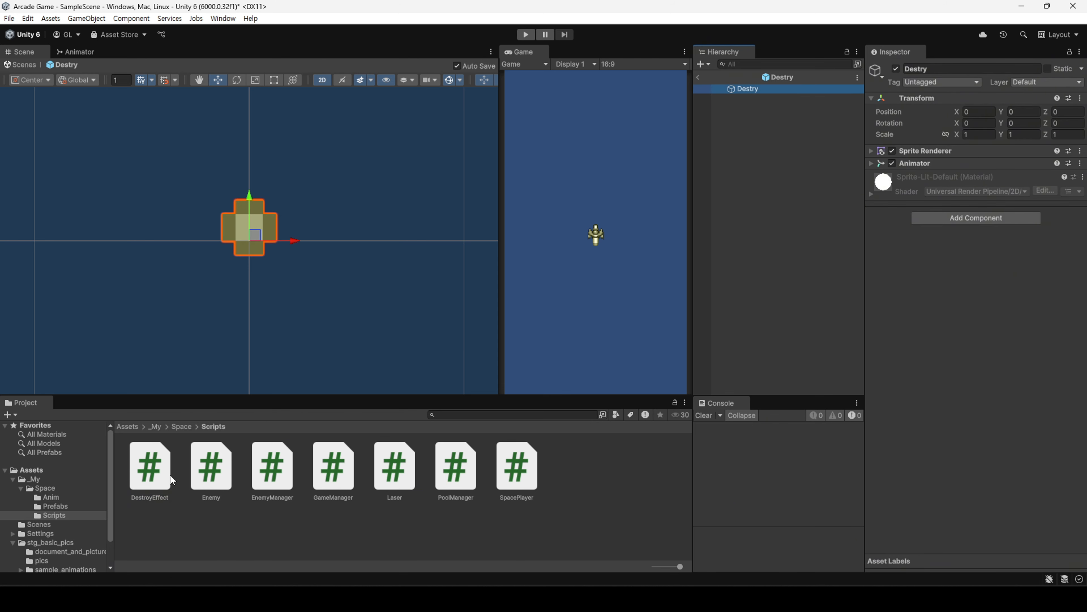
{"action": "left_click_drag", "start_coordinate": [155, 474], "coordinate": [905, 341]}
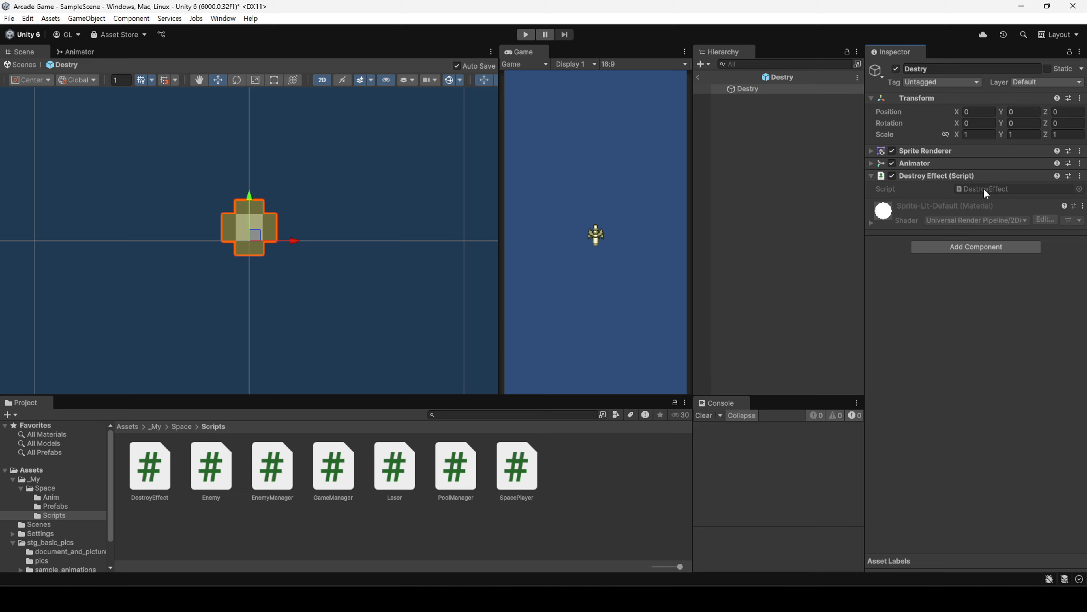
Open the DestroyEffect script and replace its Start and Update methods with a public void EndEffect() method declaration
{"action": "double_click", "coordinate": [974, 187]}
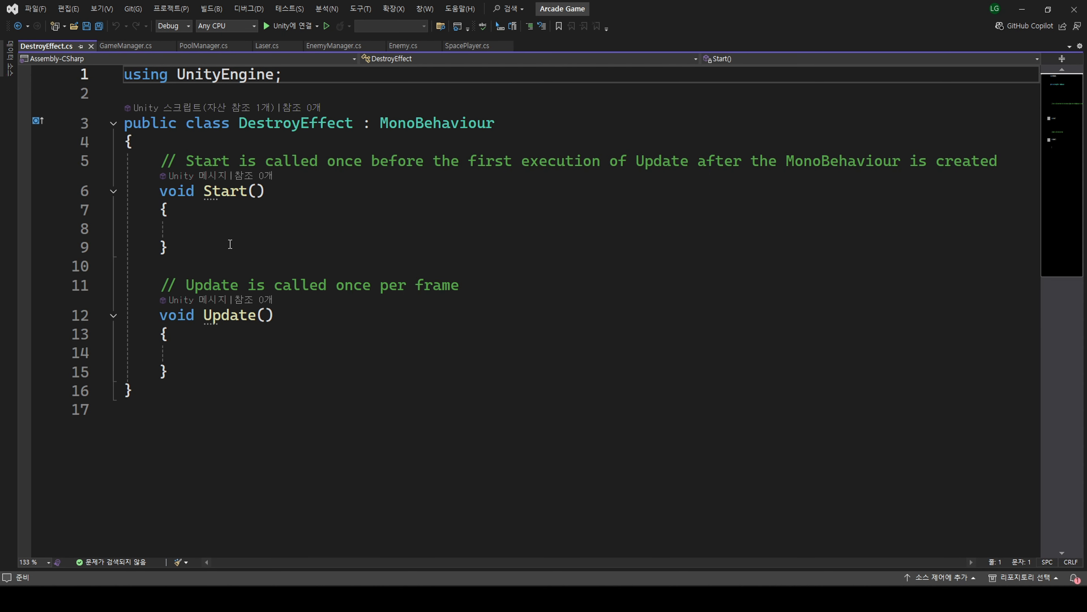
{"action": "left_click_drag", "start_coordinate": [201, 367], "coordinate": [160, 162]}
{"action": "type", "text": "public"}
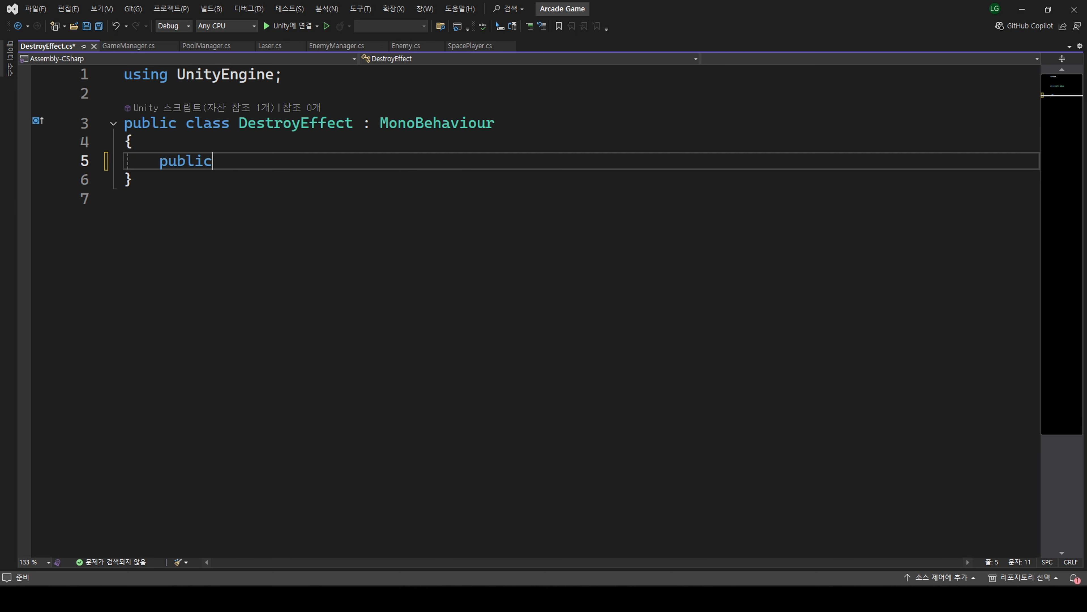
{"action": "type", "text": " void EndE"}
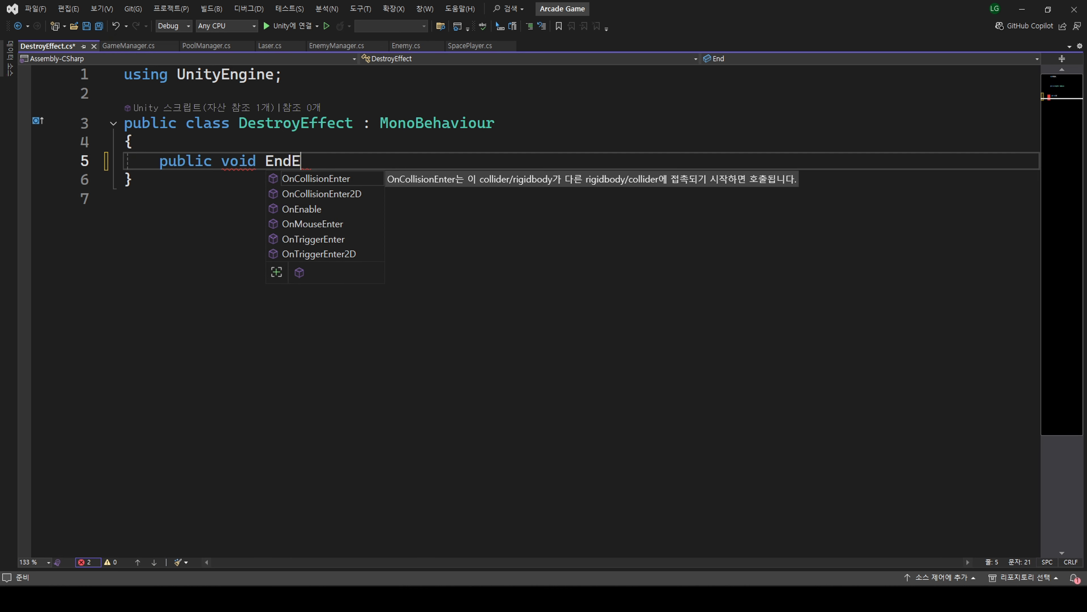
{"action": "type", "text": "ffect("}
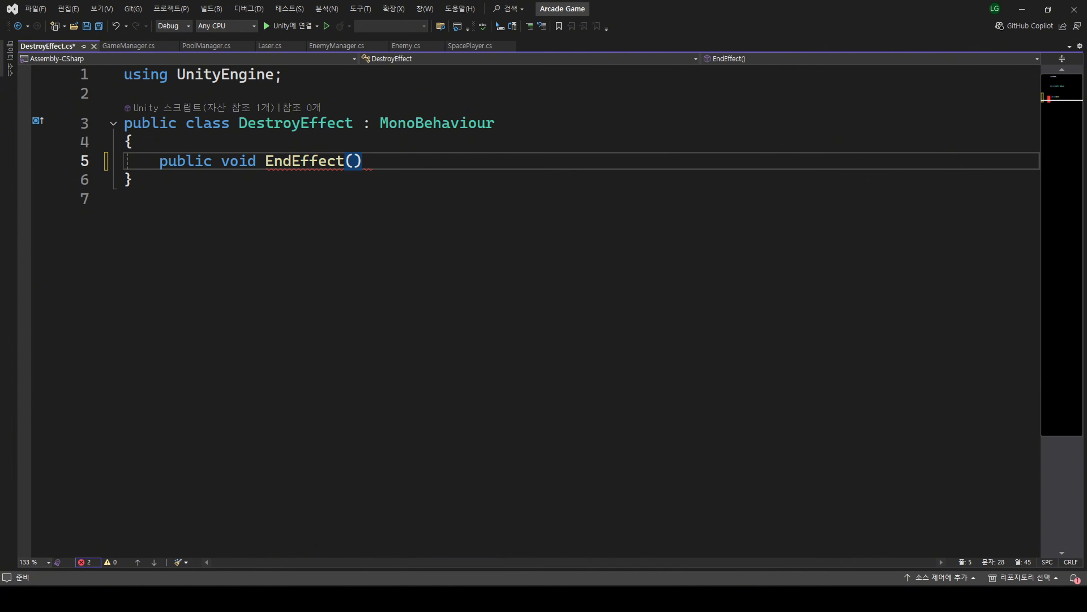
Give EndEffect a body that calls gameObject.SetActive(false), and save the script
{"action": "key", "text": "Return"}
{"action": "type", "text": "{"}
{"action": "key", "text": "Return"}
{"action": "type", "text": "gam"}
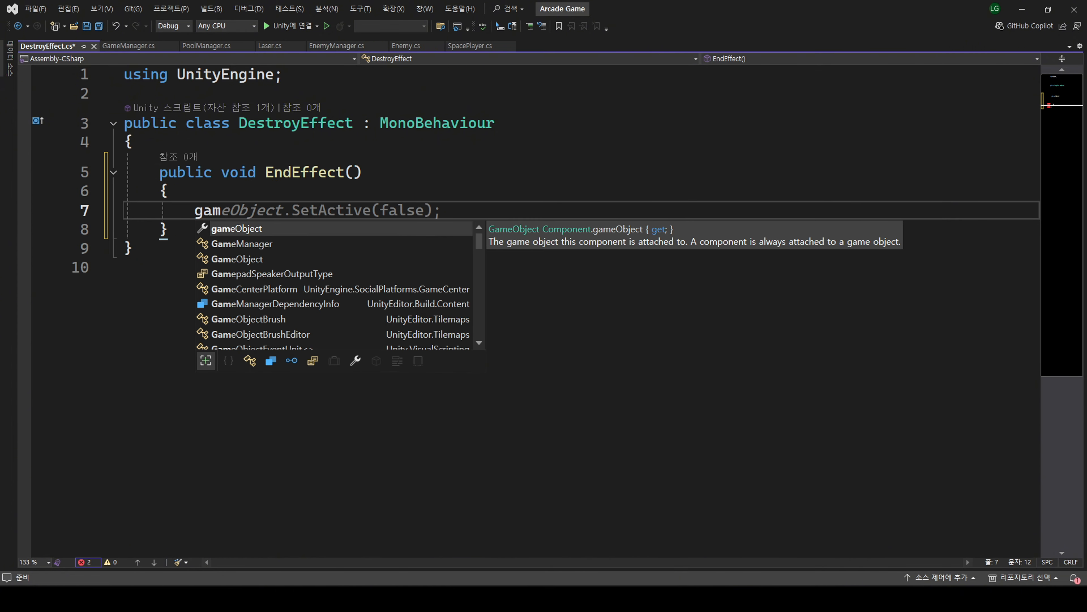
{"action": "key", "text": "Tab"}
{"action": "type", "text": "."}
{"action": "key", "text": "Tab"}
{"action": "key", "text": "Tab"}
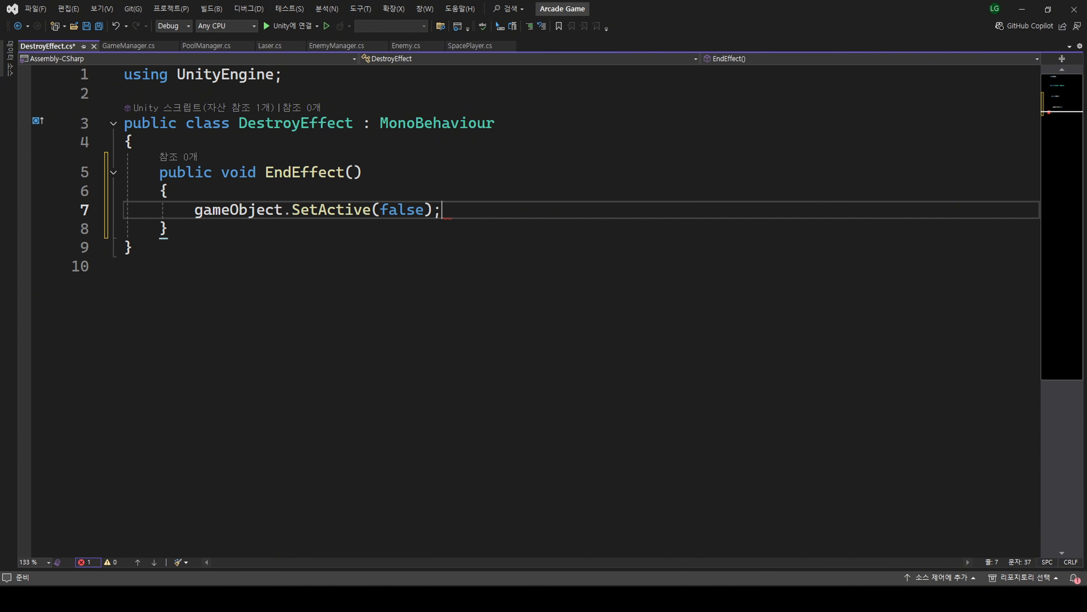
{"action": "key", "text": "ctrl+s"}
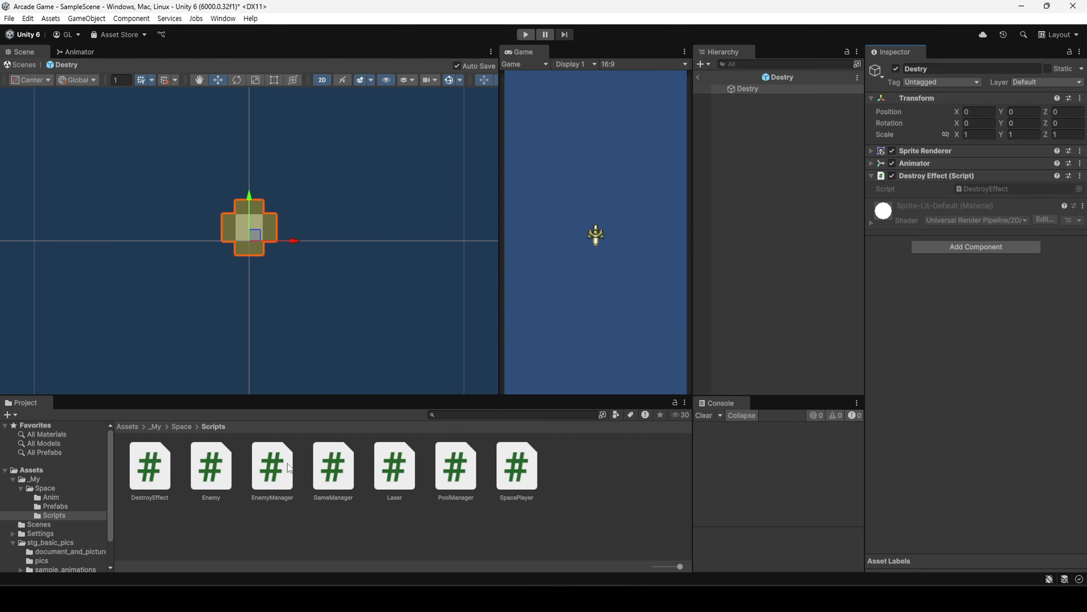
Turn off Loop Time for the Destry Animation clip in the Anim folder
{"action": "left_click", "coordinate": [53, 497]}
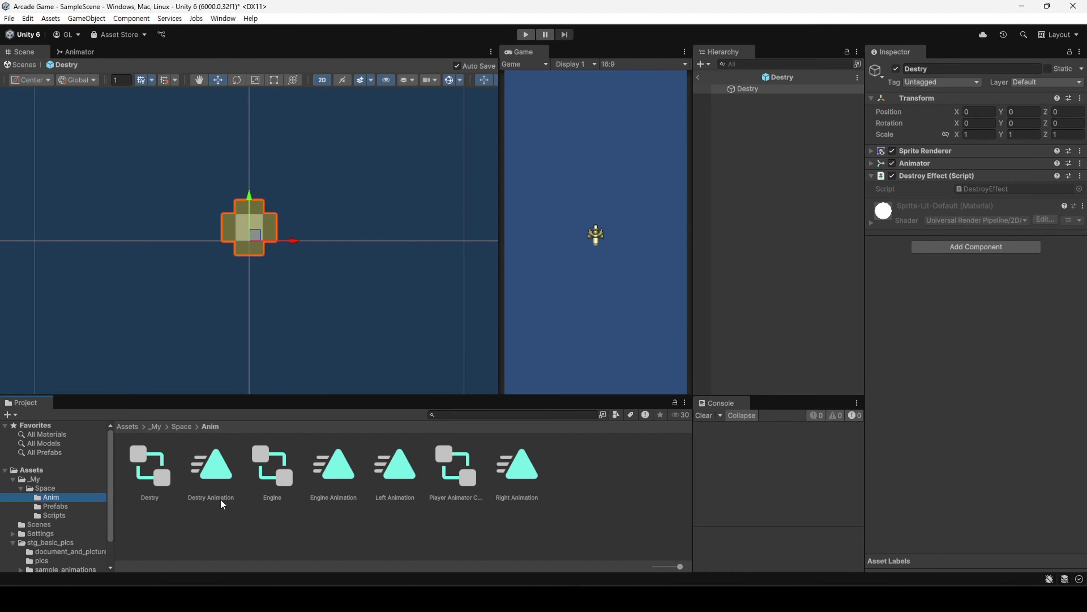
{"action": "left_click", "coordinate": [216, 475]}
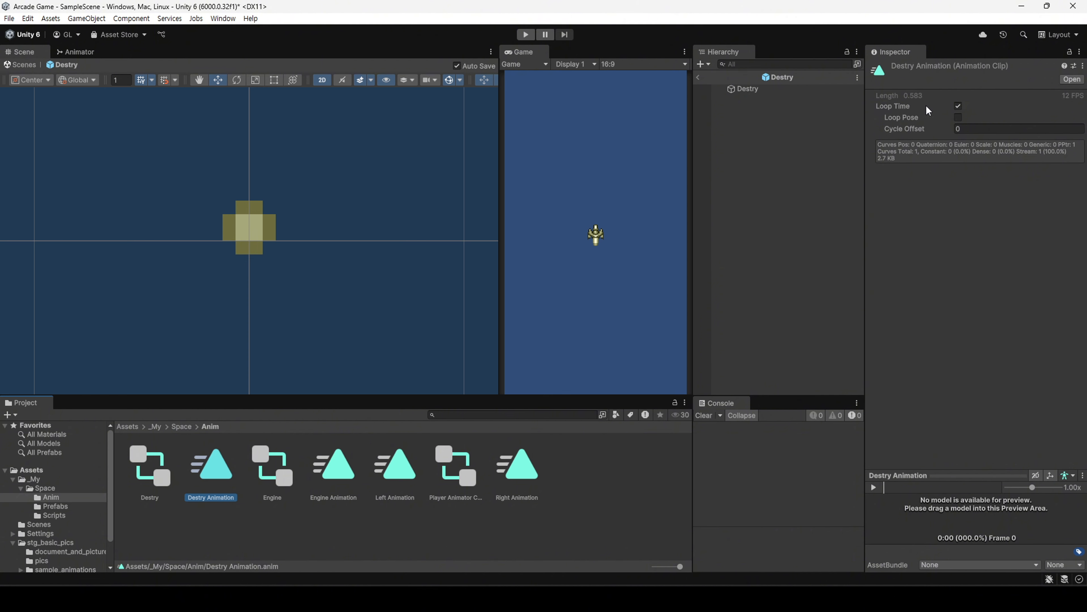
{"action": "left_click", "coordinate": [958, 107]}
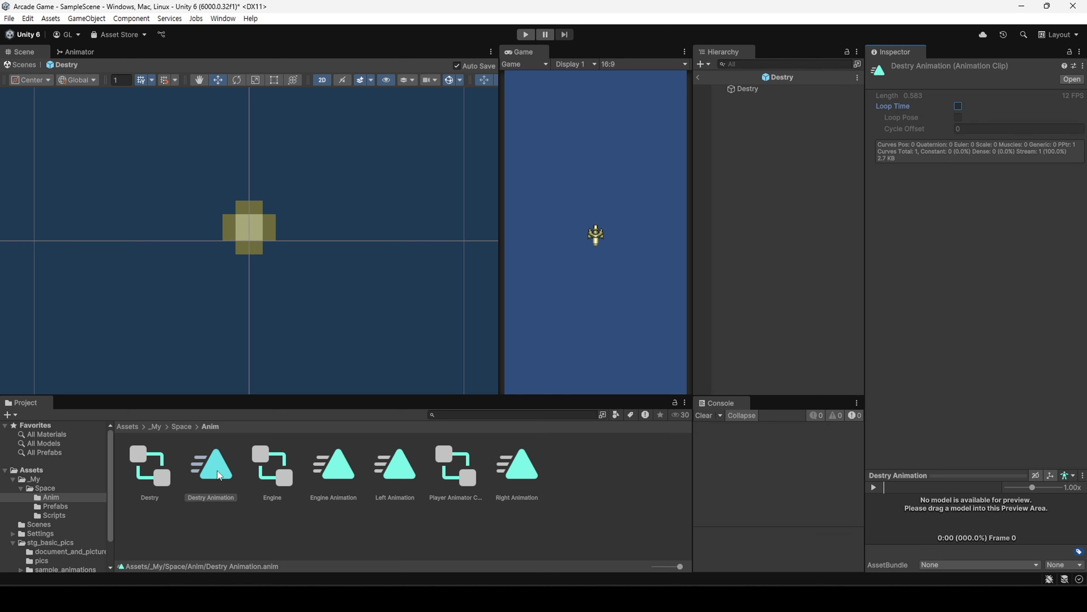
Add an animation event calling EndEffect at frame 6 of Destry Animation, and return from the prefab to SampleScene
{"action": "double_click", "coordinate": [217, 470]}
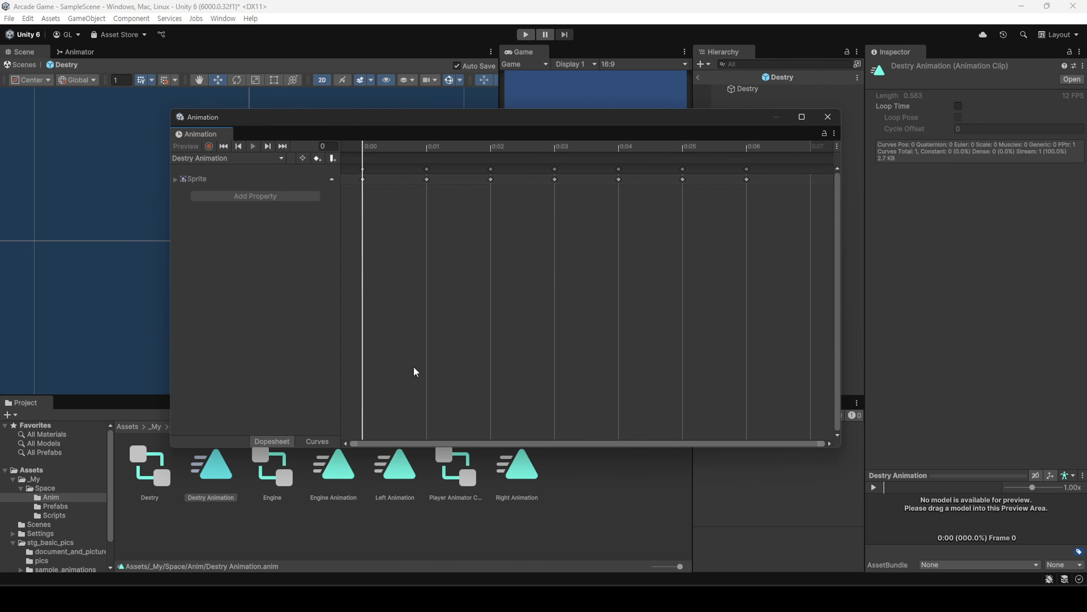
{"action": "left_click", "coordinate": [186, 181]}
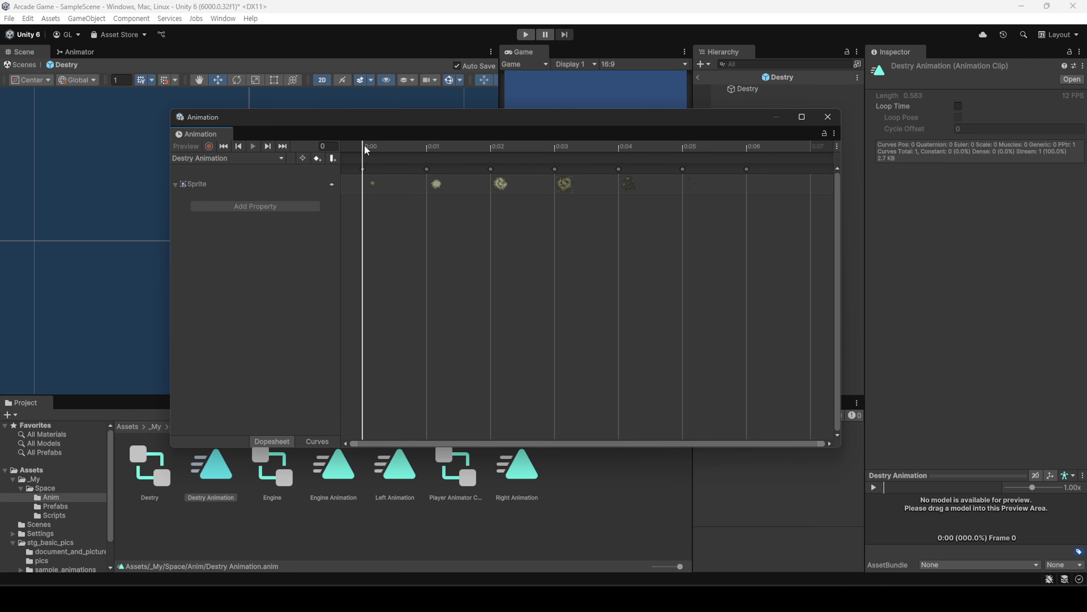
{"action": "left_click_drag", "start_coordinate": [364, 144], "coordinate": [759, 172]}
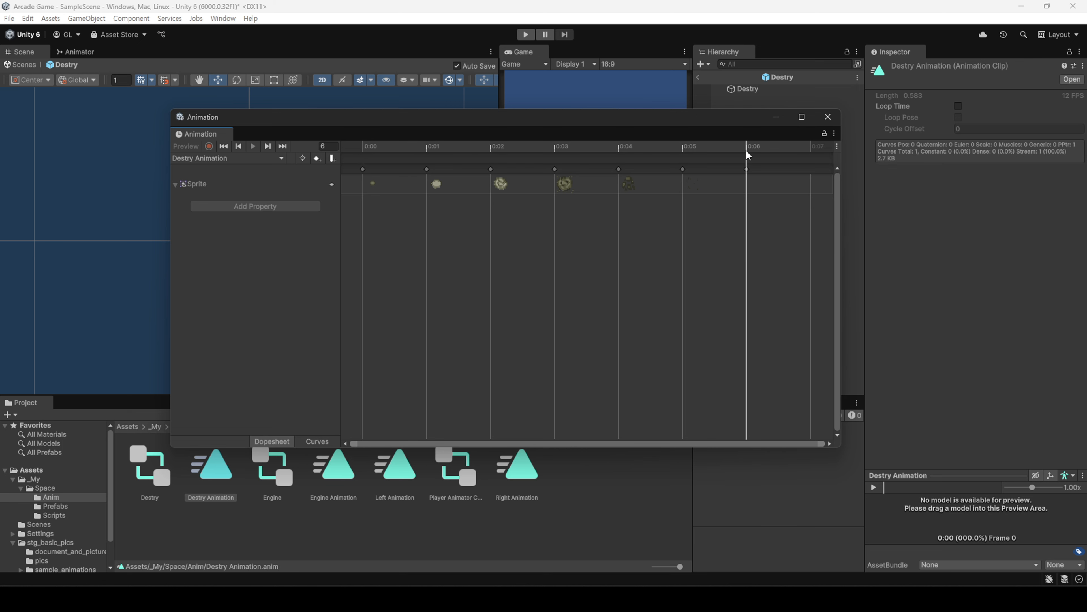
{"action": "left_click", "coordinate": [332, 159]}
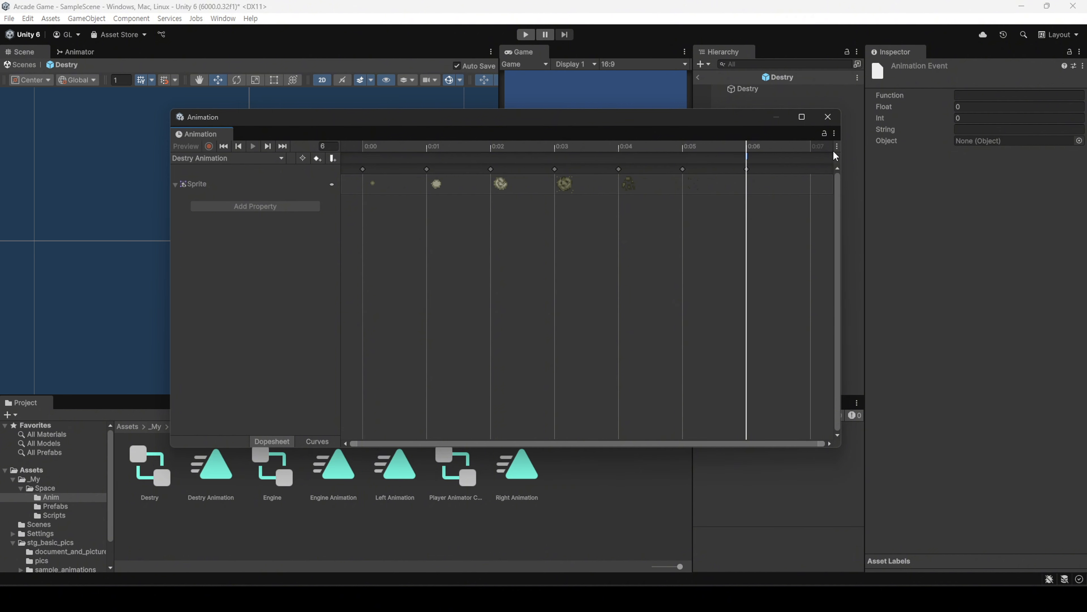
{"action": "left_click", "coordinate": [992, 95]}
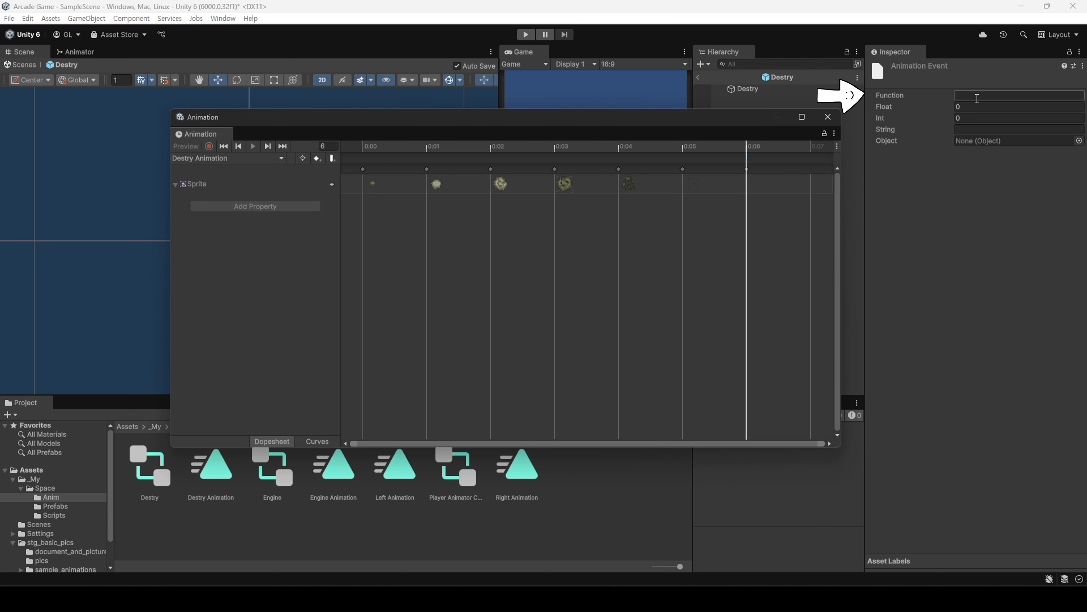
{"action": "left_click", "coordinate": [977, 99]}
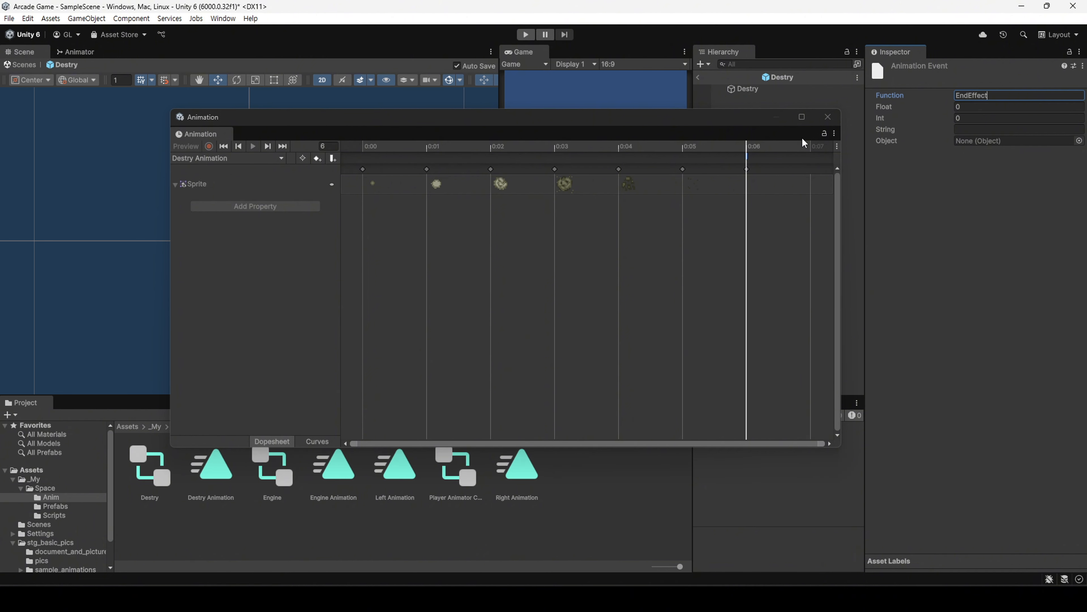
{"action": "left_click", "coordinate": [828, 116]}
{"action": "left_click", "coordinate": [698, 78]}
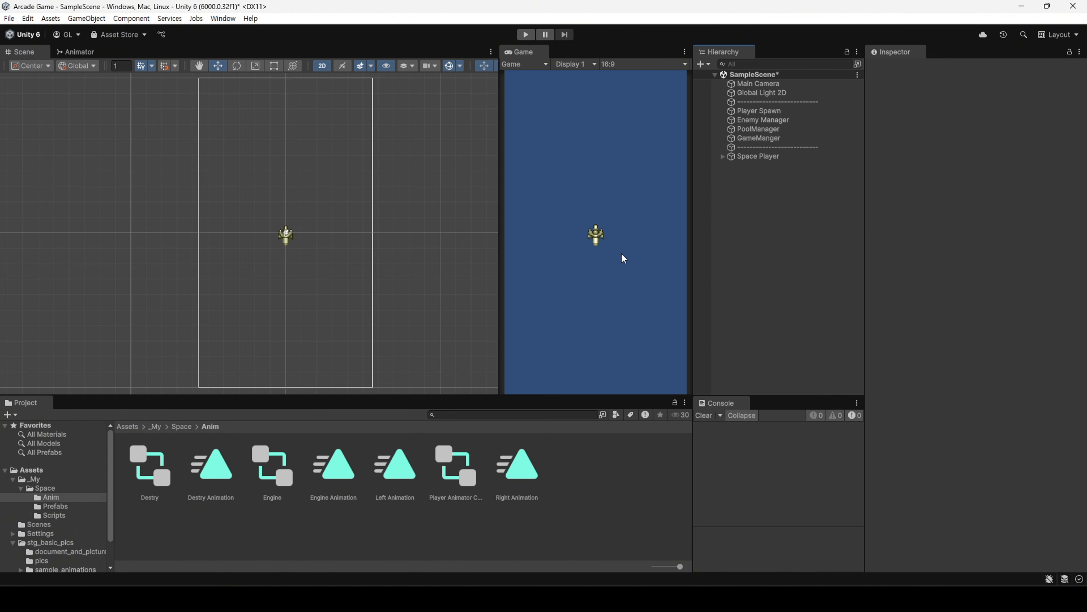
Open the PoolManager script and add a serialized GameObject field named destroyEffectPrefab below enemyLaserPrefab
{"action": "left_click", "coordinate": [51, 515]}
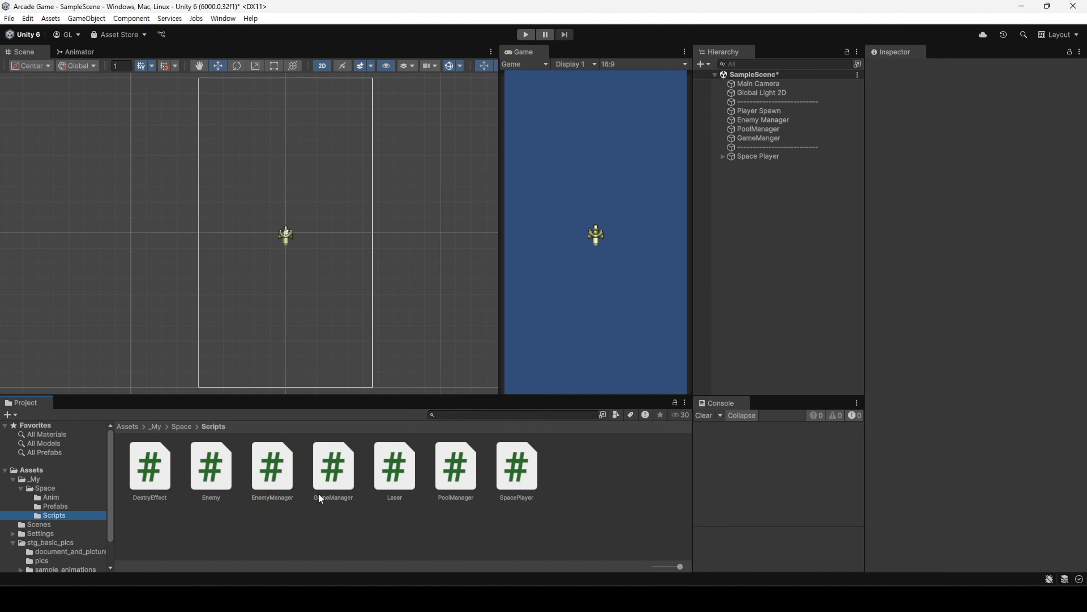
{"action": "double_click", "coordinate": [454, 467]}
{"action": "key", "text": "Tab"}
{"action": "type", "text": "G"}
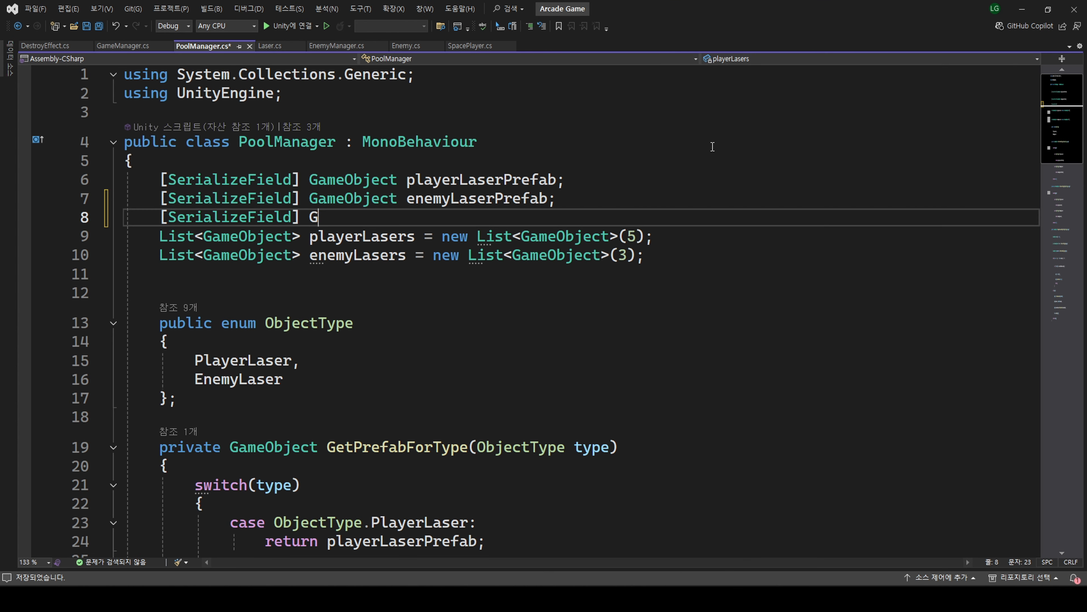
{"action": "type", "text": "ameObject destroyE"}
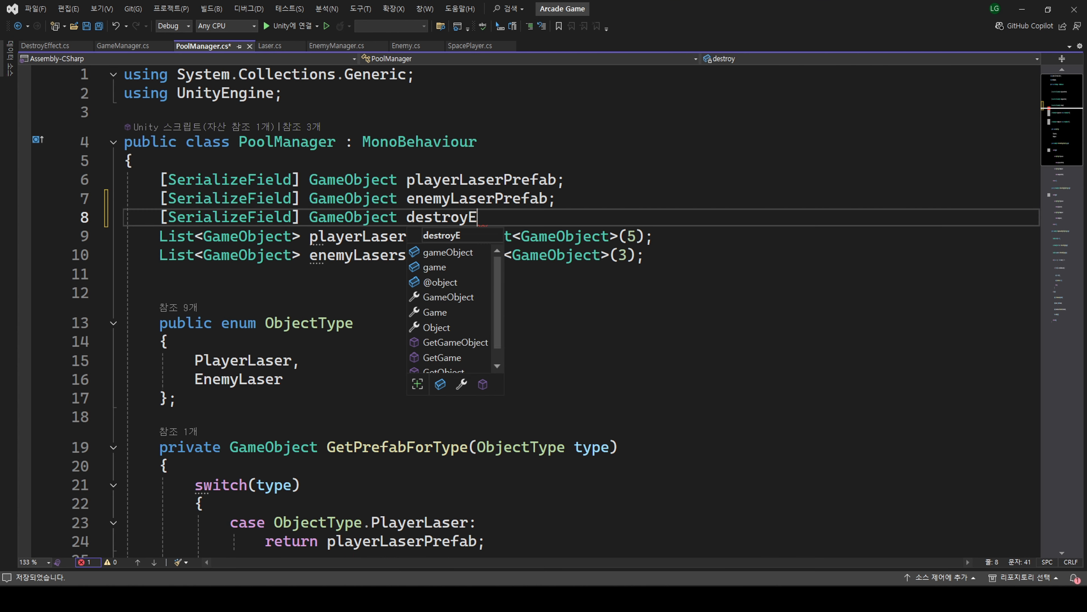
{"action": "type", "text": "ffectPrefab;"}
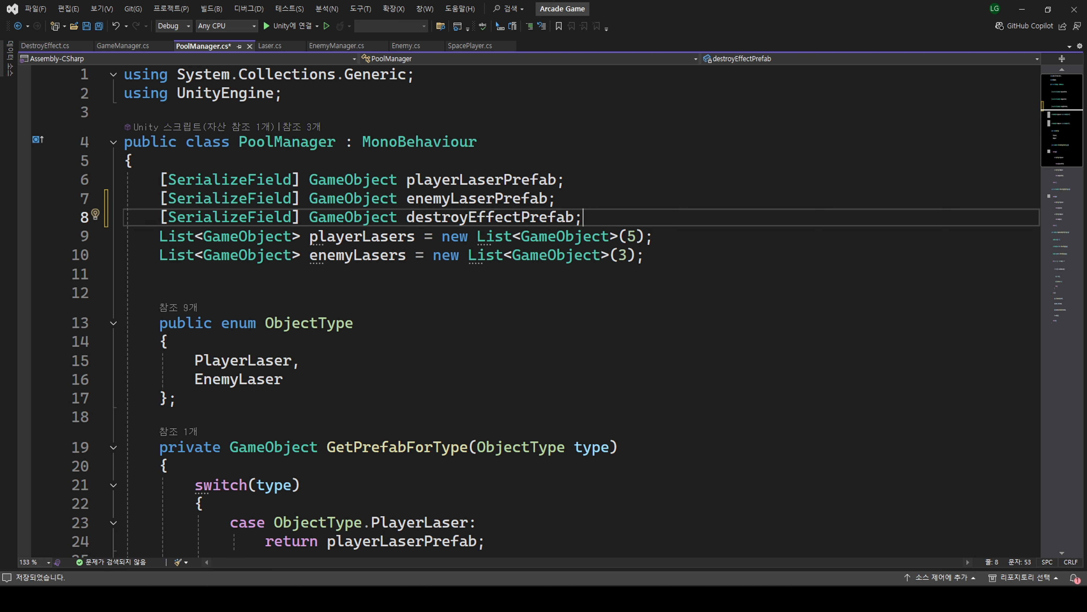
Declare a List<GameObject> named destroyEffects below enemyLasers, initialized with a capacity of 5
{"action": "left_click", "coordinate": [645, 255]}
{"action": "key", "text": "Return"}
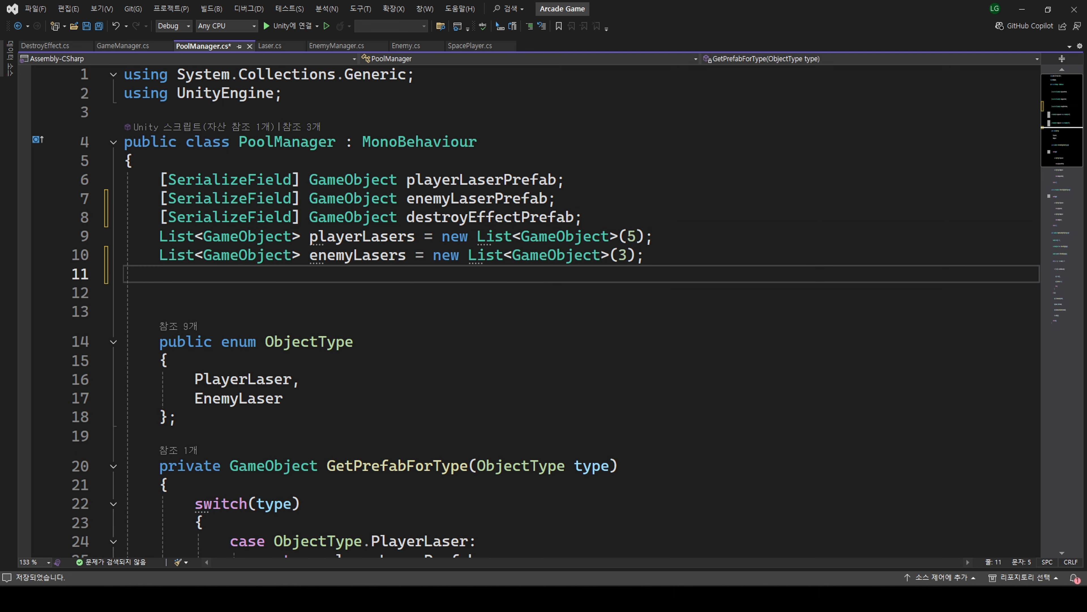
{"action": "type", "text": "List<>"}
{"action": "key", "text": "Left"}
{"action": "type", "text": "GameObject"}
{"action": "key", "text": "Right"}
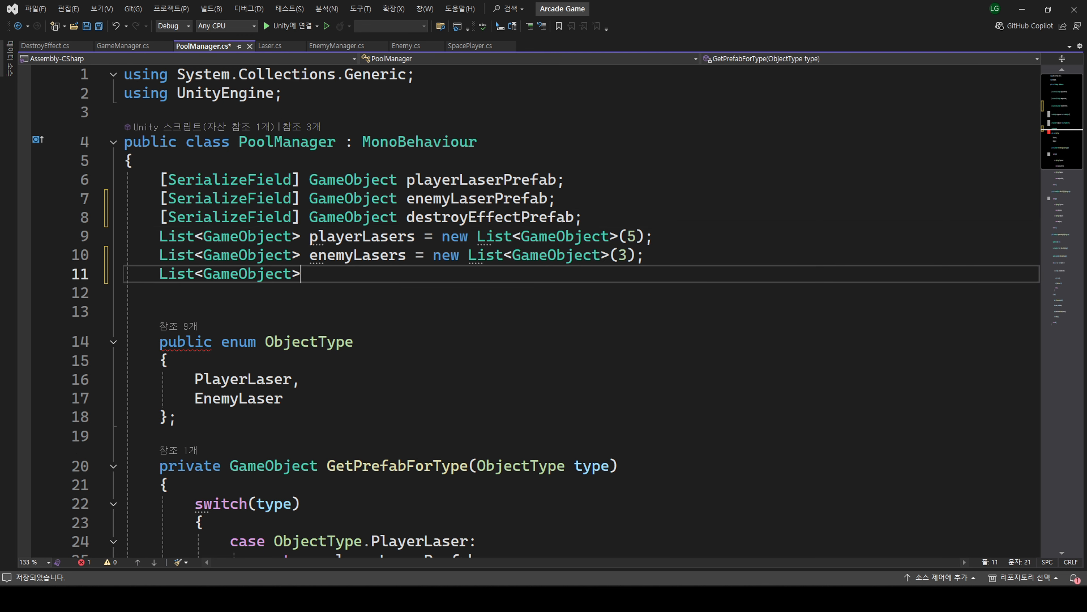
{"action": "type", "text": "destroyEffects ="}
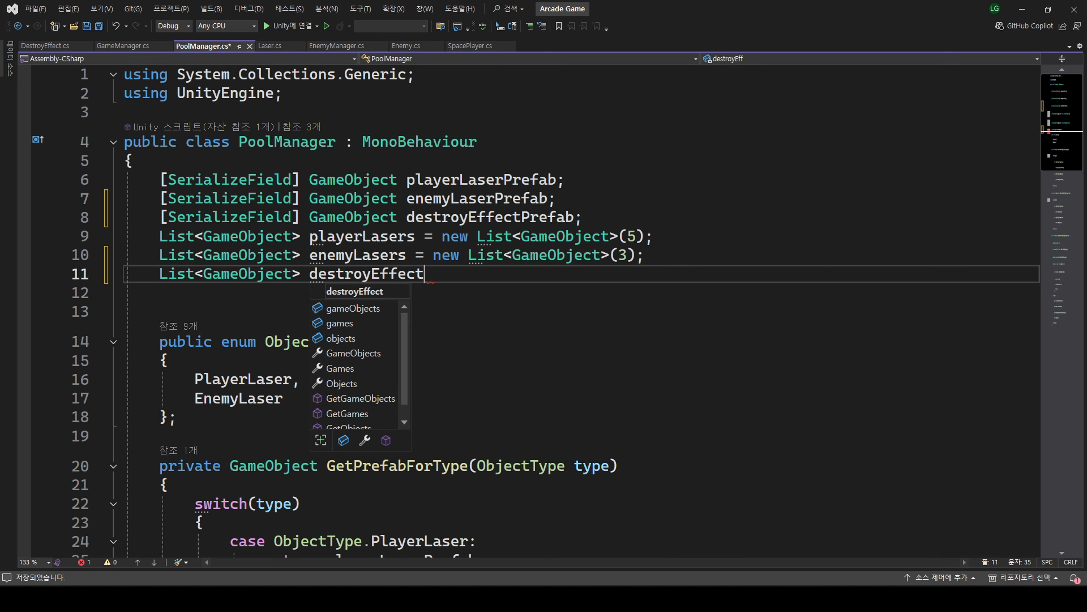
{"action": "key", "text": "Tab"}
{"action": "key", "text": "Left"}
{"action": "key", "text": "Left"}
{"action": "key", "text": "Left"}
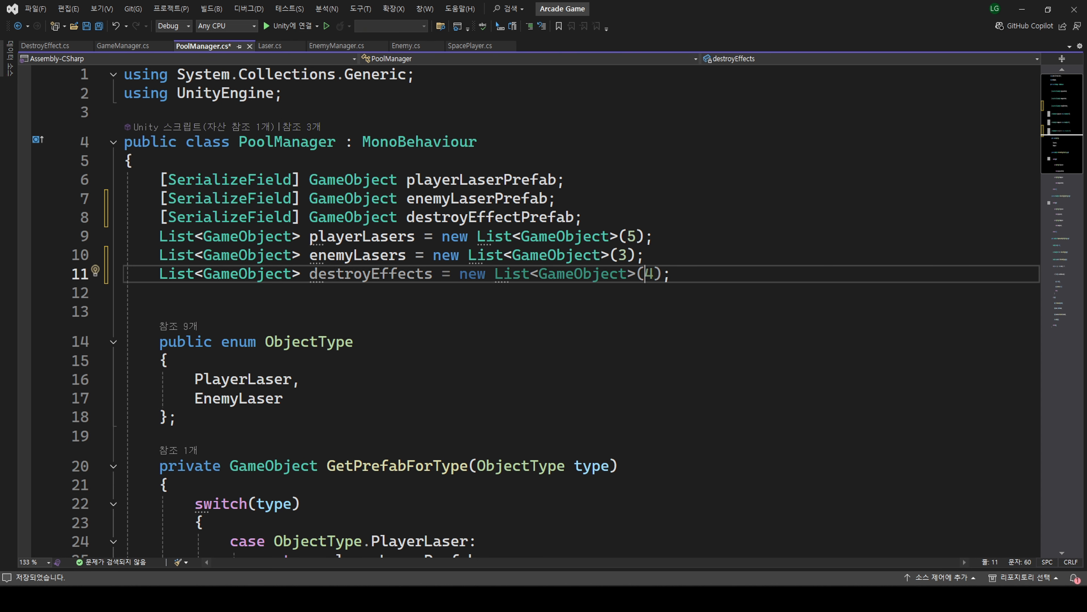
{"action": "key", "text": "Delete"}
{"action": "type", "text": "5"}
Add a DestroyEffect entry after EnemyLaser in the ObjectType enum
{"action": "key", "text": "Down"}
{"action": "key", "text": "Down"}
{"action": "key", "text": "Down"}
{"action": "key", "text": "Down"}
{"action": "key", "text": "Down"}
{"action": "key", "text": "Down"}
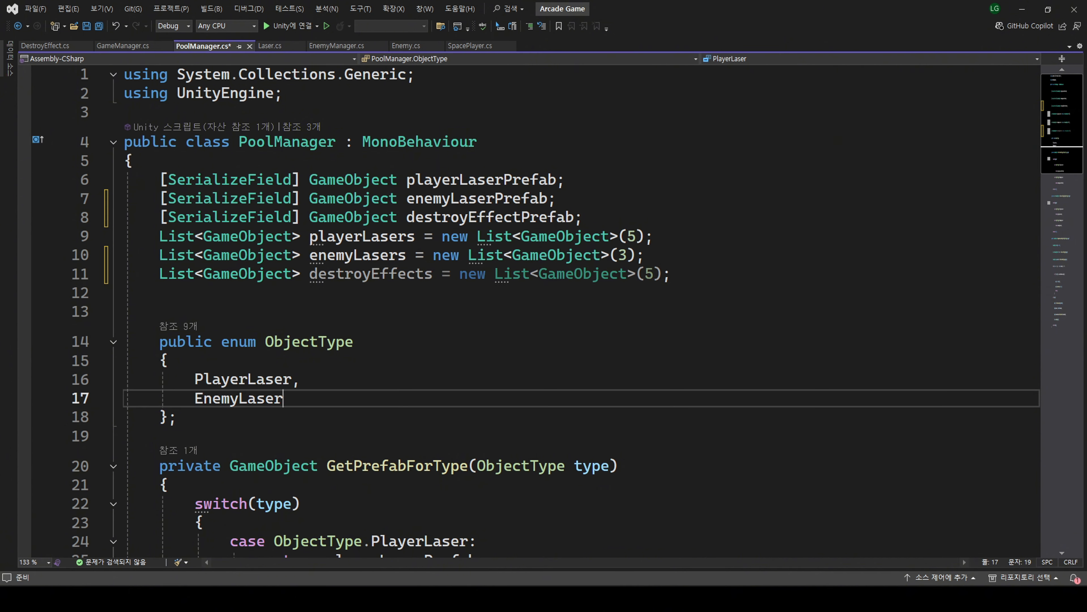
{"action": "type", "text": ","}
{"action": "scroll", "coordinate": [535, 300], "scroll_direction": "down", "scroll_amount": 3}
{"action": "key", "text": "Return"}
{"action": "key", "text": "Tab"}
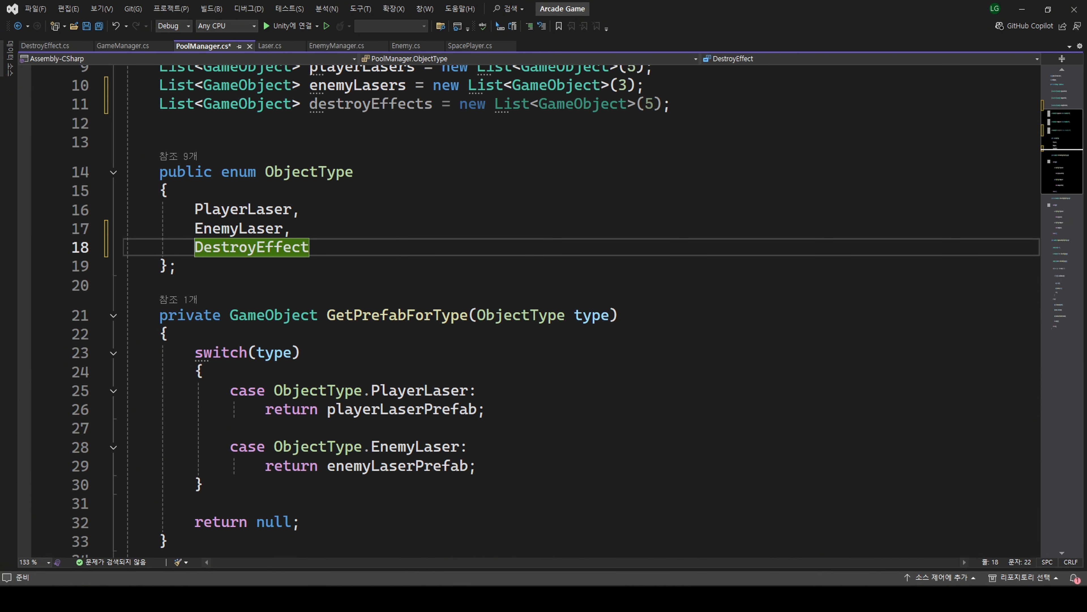
Add an ObjectType.DestroyEffect case to the GetPrefabForType switch that returns destroyEffectPrefab
{"action": "scroll", "coordinate": [353, 298], "scroll_direction": "down", "scroll_amount": 4}
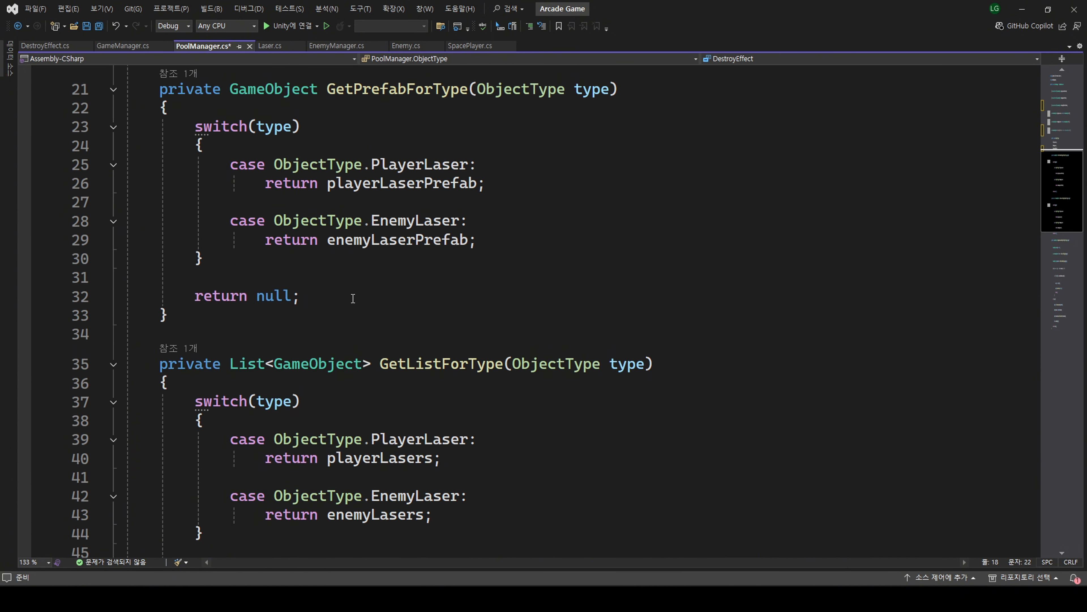
{"action": "left_click", "coordinate": [480, 248]}
{"action": "key", "text": "Return"}
{"action": "key", "text": "Return"}
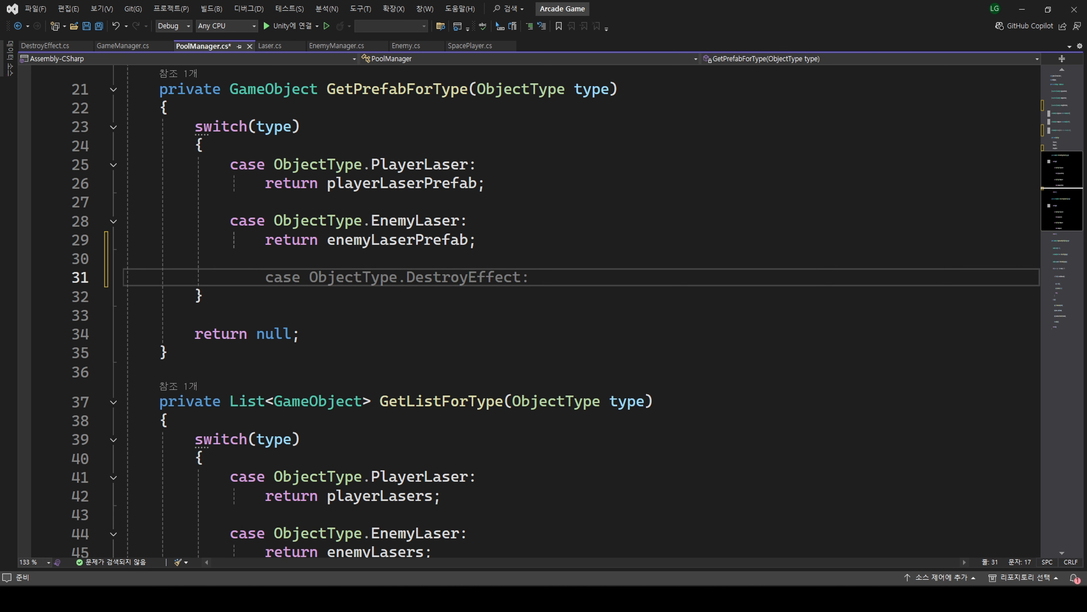
{"action": "key", "text": "Tab"}
{"action": "key", "text": "Return"}
{"action": "type", "text": "r"}
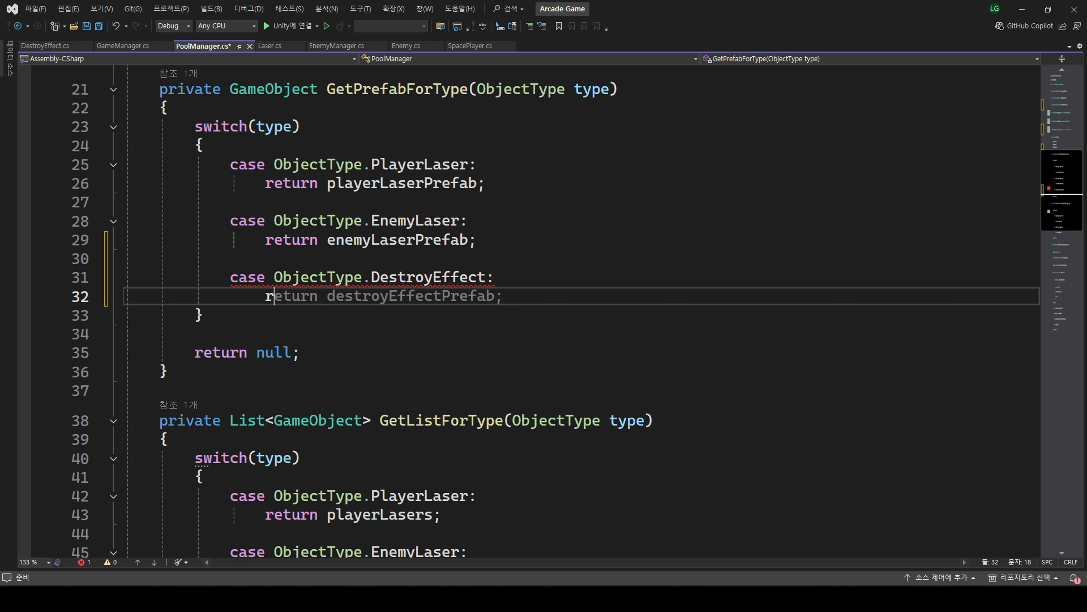
{"action": "type", "text": "eturn destroyEffectPrefab;"}
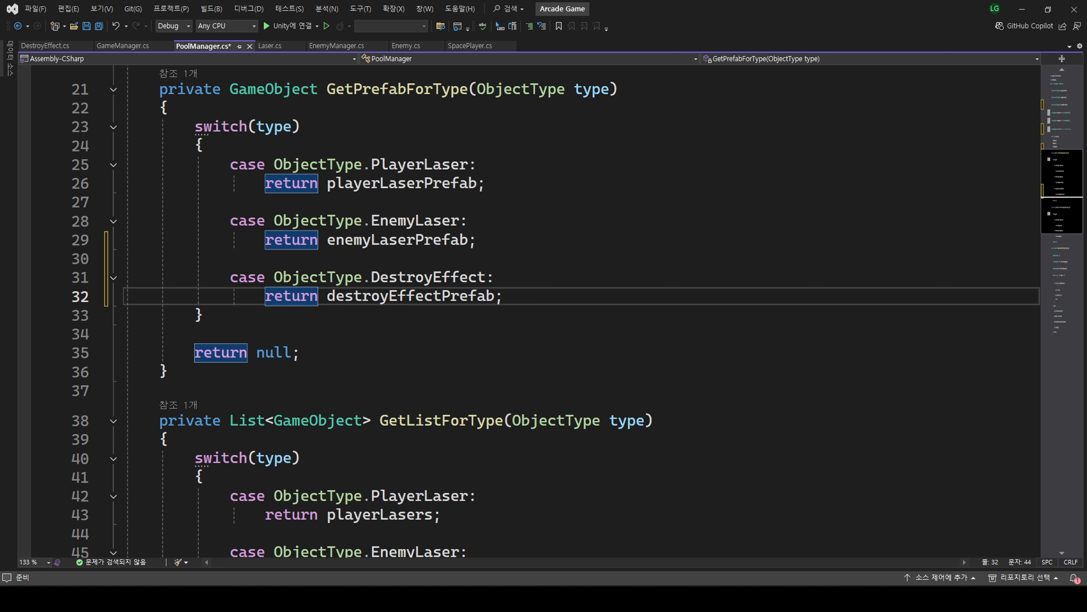
Add an ObjectType.DestroyEffect case that returns destroyEffects after the EnemyLaser case in the GetListForType switch
{"action": "scroll", "coordinate": [260, 466], "scroll_direction": "down", "scroll_amount": 6}
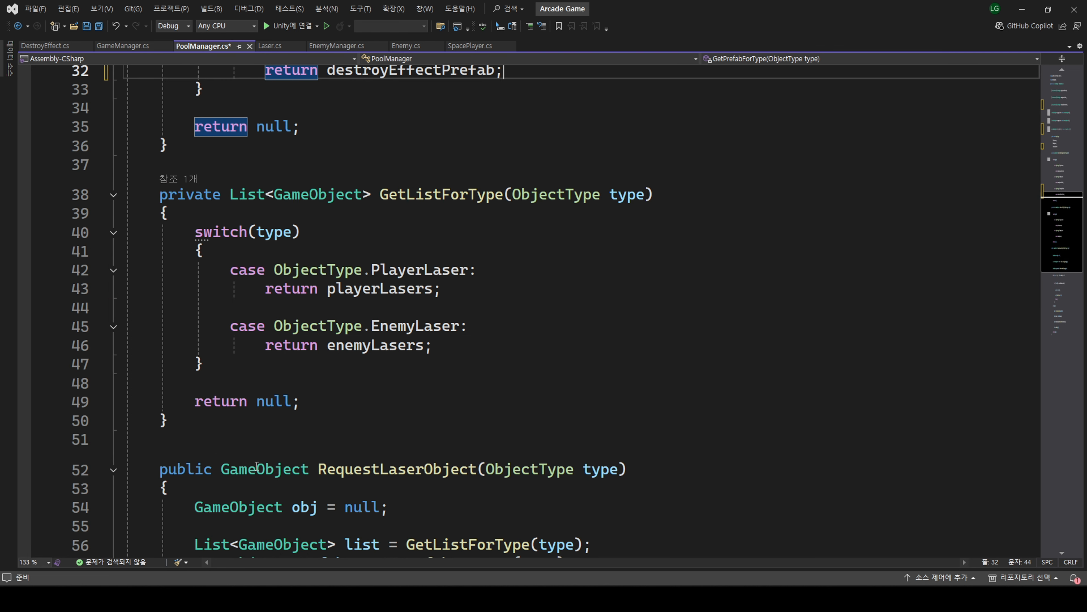
{"action": "left_click", "coordinate": [445, 233]}
{"action": "key", "text": "Return"}
{"action": "key", "text": "Return"}
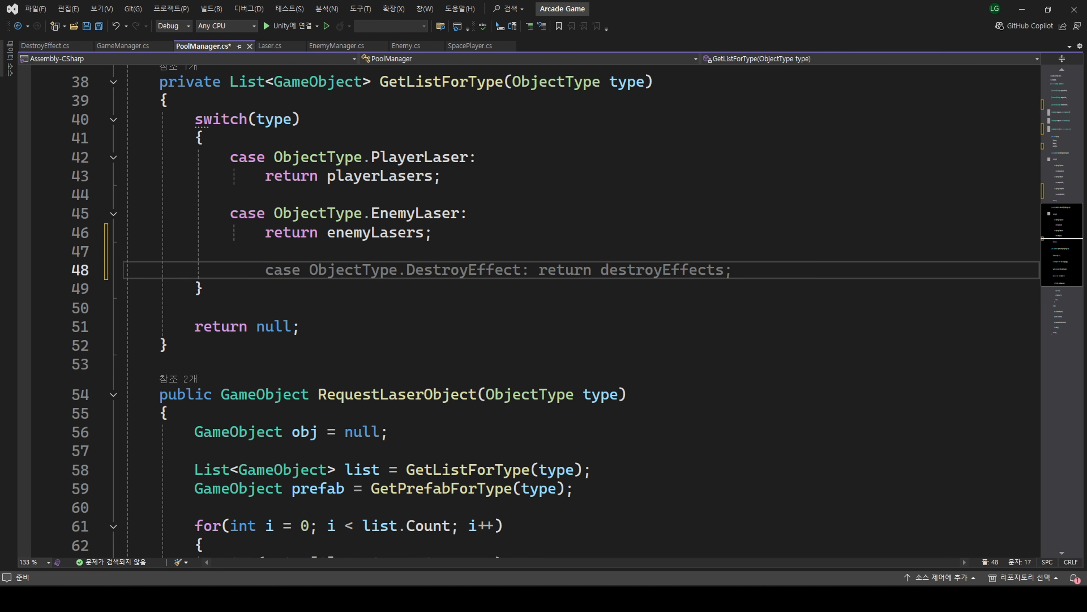
{"action": "key", "text": "BackSpace"}
{"action": "key", "text": "Tab"}
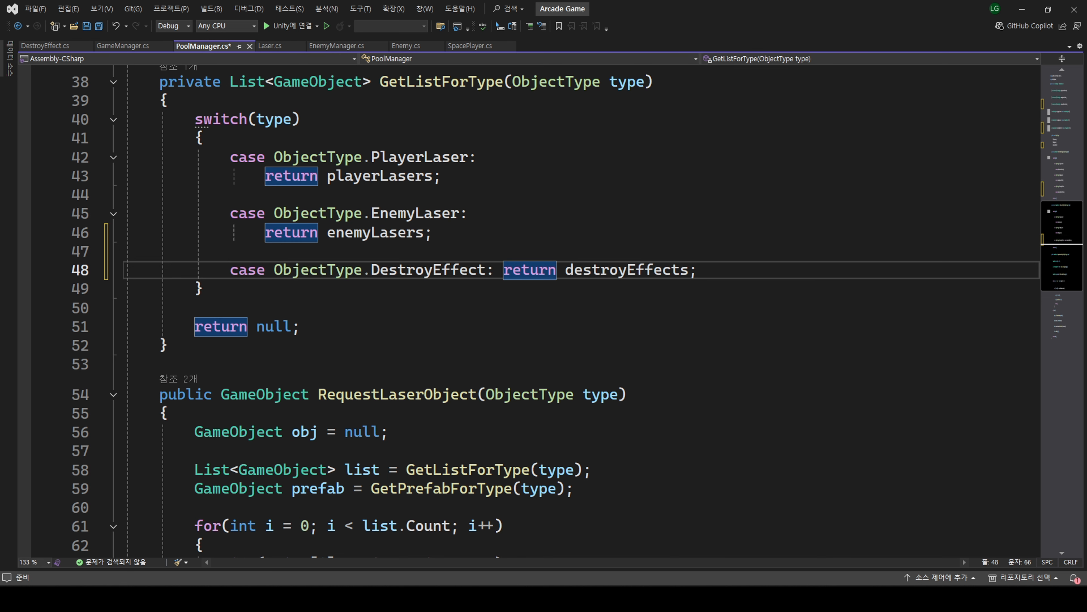
Put the DestroyEffect case's return statement in GetListForType on its own line and save the PoolManager script
{"action": "key", "text": "Left"}
{"action": "key", "text": "Left"}
{"action": "key", "text": "Left"}
{"action": "key", "text": "Left"}
{"action": "key", "text": "Left"}
{"action": "key", "text": "Left"}
{"action": "key", "text": "Left"}
{"action": "key", "text": "Left"}
{"action": "key", "text": "Left"}
{"action": "key", "text": "Left"}
{"action": "key", "text": "Left"}
{"action": "key", "text": "Left"}
{"action": "key", "text": "Left"}
{"action": "key", "text": "Left"}
{"action": "key", "text": "Left"}
{"action": "key", "text": "Left"}
{"action": "key", "text": "Left"}
{"action": "key", "text": "Left"}
{"action": "key", "text": "Left"}
{"action": "key", "text": "Left"}
{"action": "key", "text": "Left"}
{"action": "key", "text": "Left"}
{"action": "key", "text": "Left"}
{"action": "key", "text": "Right"}
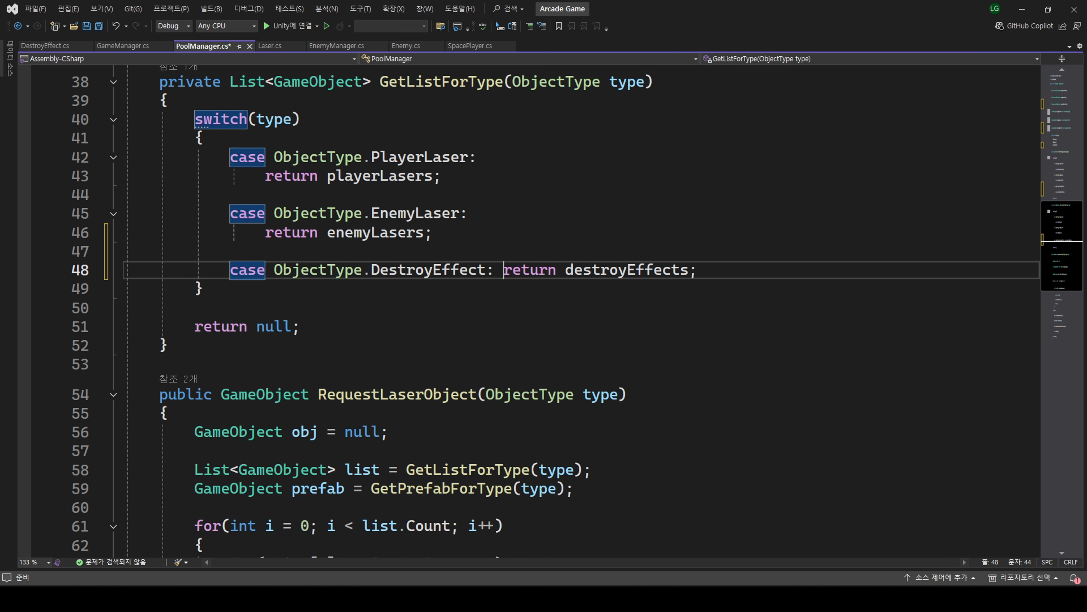
{"action": "key", "text": "BackSpace"}
{"action": "key", "text": "Return"}
{"action": "key", "text": "ctrl+s"}
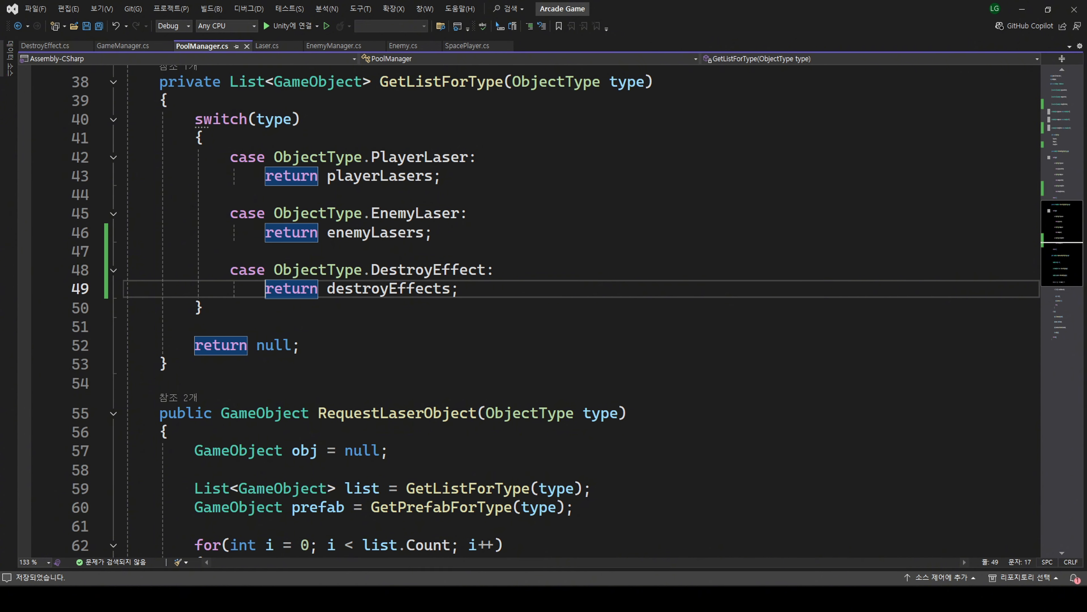
Switch to Unity and assign the Destry prefab to the PoolManager object's Destroy Effect Prefab field
{"action": "key", "text": "alt+Tab"}
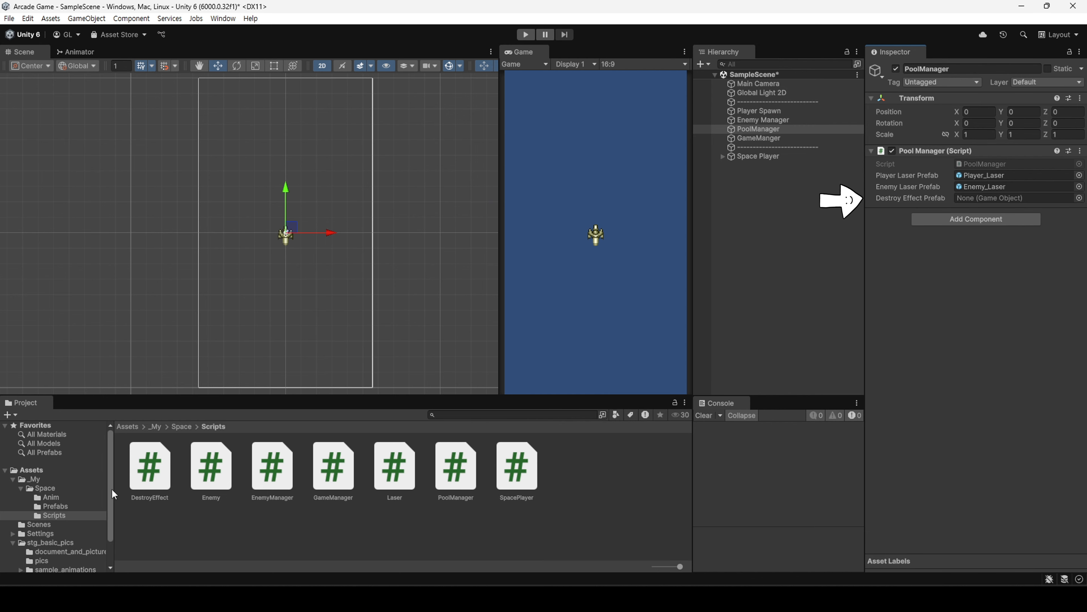
{"action": "left_click", "coordinate": [64, 506]}
{"action": "left_click_drag", "start_coordinate": [166, 468], "coordinate": [1018, 198]}
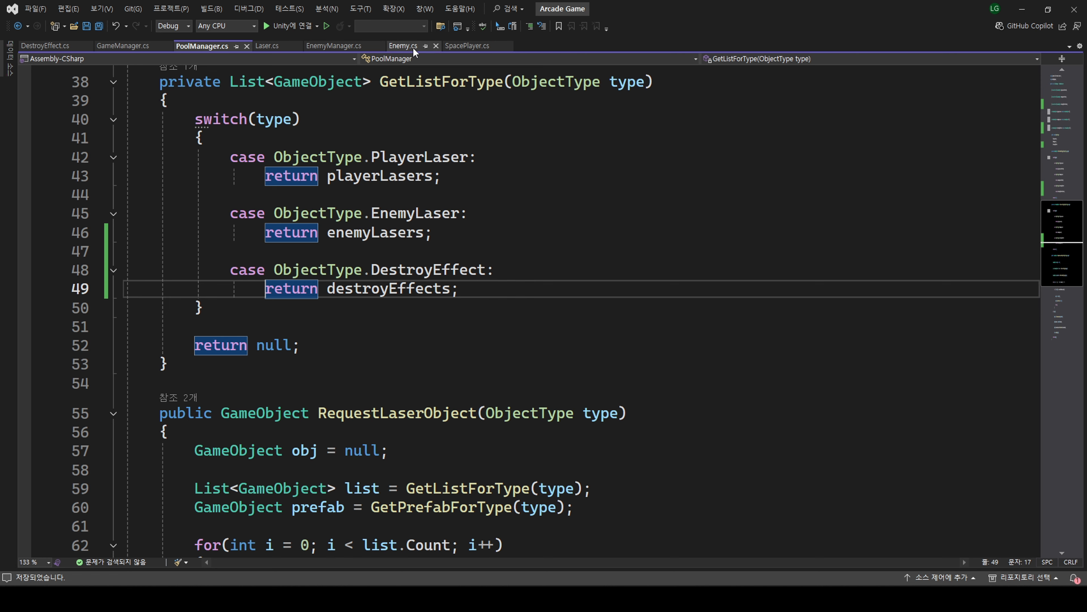
Switch to Visual Studio and declare a private void StartDestroyEffect() method below OnCollisionEnter2D in the Enemy script
{"action": "left_click", "coordinate": [402, 47]}
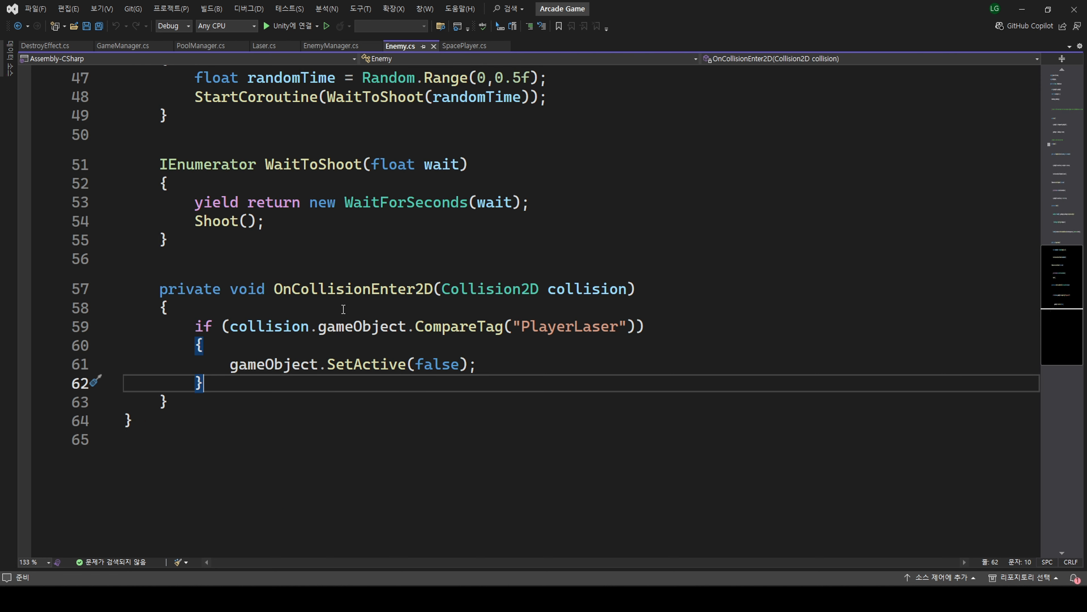
{"action": "mouse_move", "coordinate": [278, 287]}
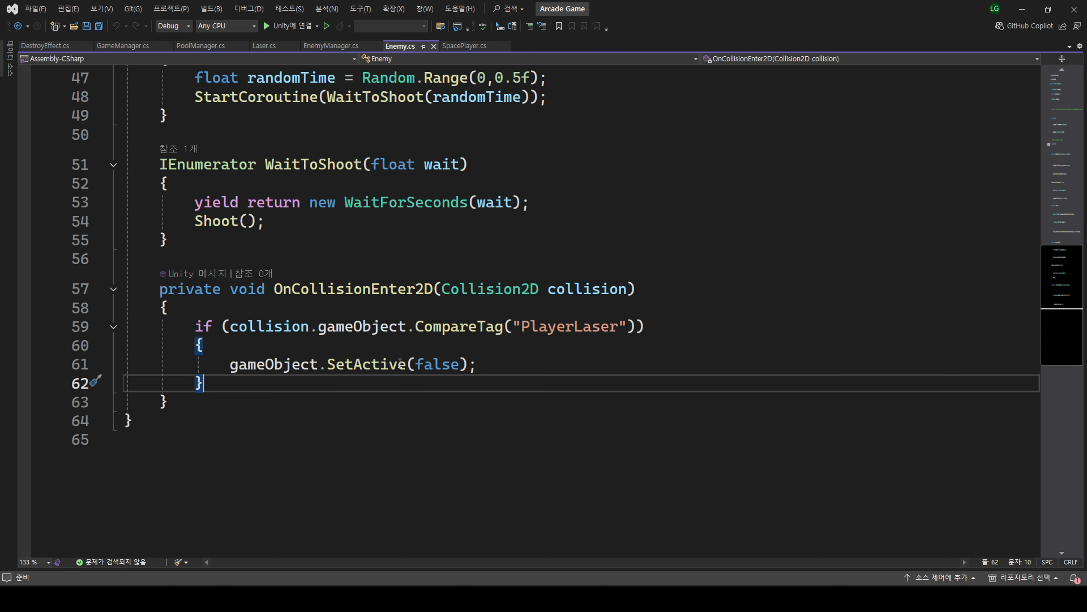
{"action": "left_click", "coordinate": [283, 401]}
{"action": "scroll", "coordinate": [394, 388], "scroll_direction": "down", "scroll_amount": 3}
{"action": "key", "text": "Return"}
{"action": "key", "text": "Return"}
{"action": "type", "text": "private void"}
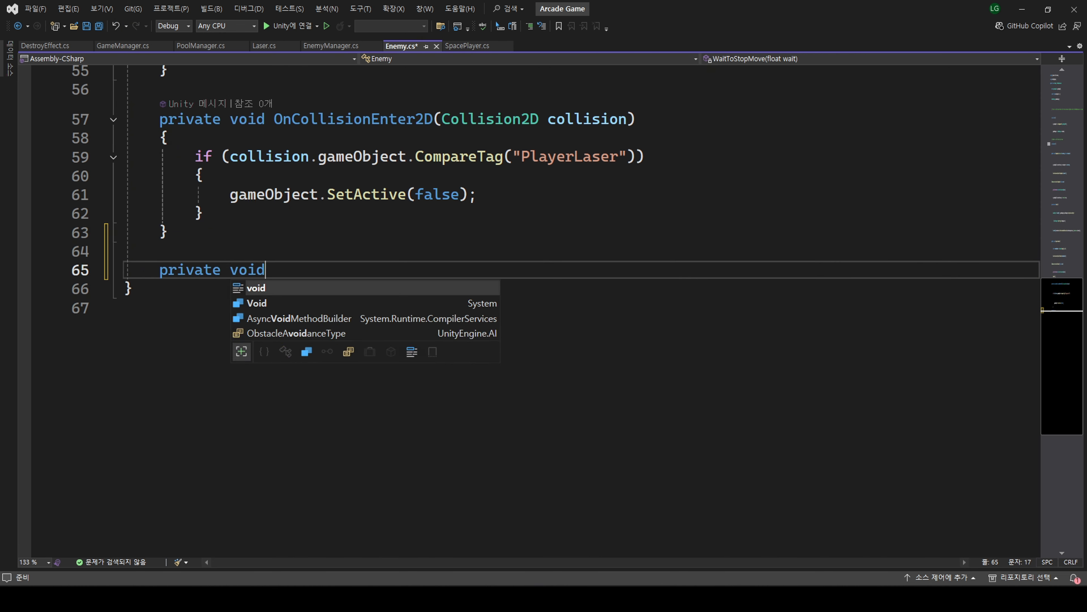
{"action": "type", "text": " StartDestroyEffect()"}
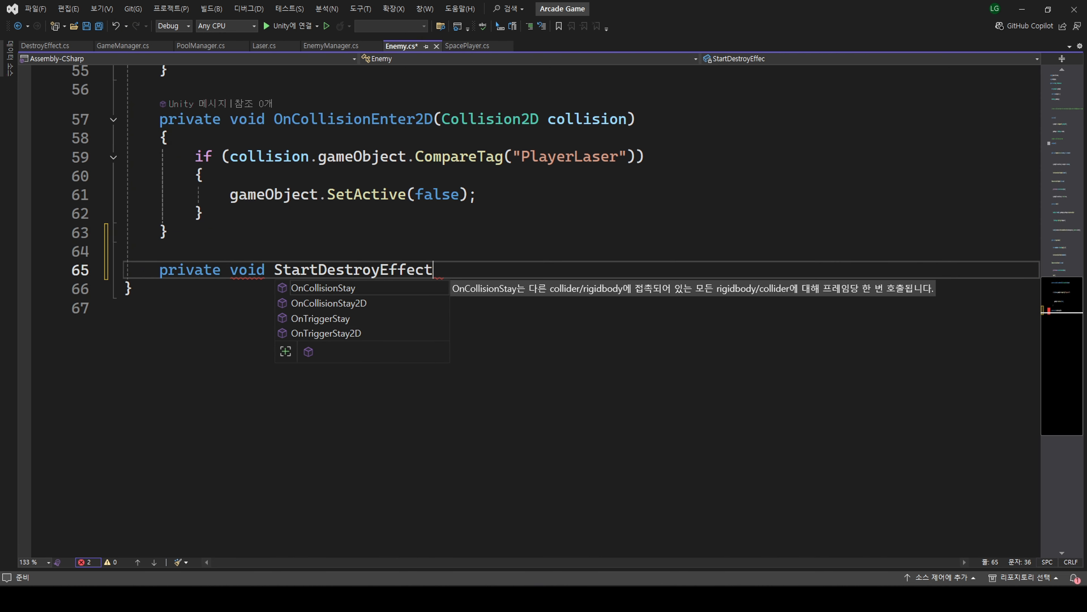
{"action": "key", "text": "Return"}
{"action": "type", "text": "{"}
{"action": "key", "text": "Return"}
In StartDestroyEffect, assign gameManager.poolManager.RequestLaserObject(PoolManager.ObjectType.DestroyEffect) to a GameObject variable named destroyEffect
{"action": "type", "text": "GameObject destroyEffect = gameManager.poolManager.RequestLaserObject()"}
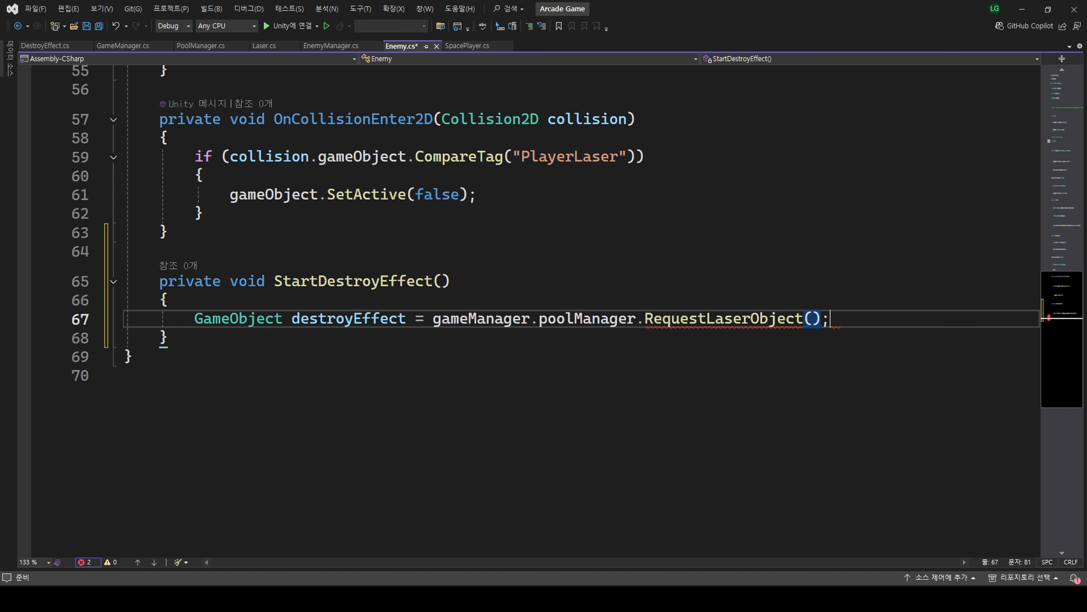
{"action": "type", "text": "PoolManager.ObjectType."}
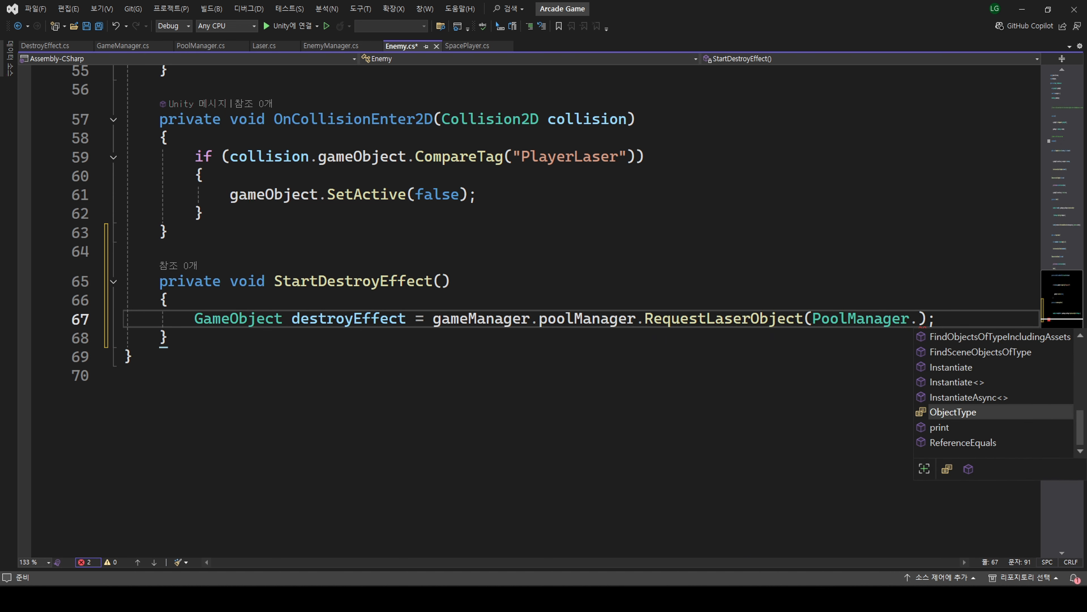
{"action": "key", "text": "Tab"}
{"action": "key", "text": "End"}
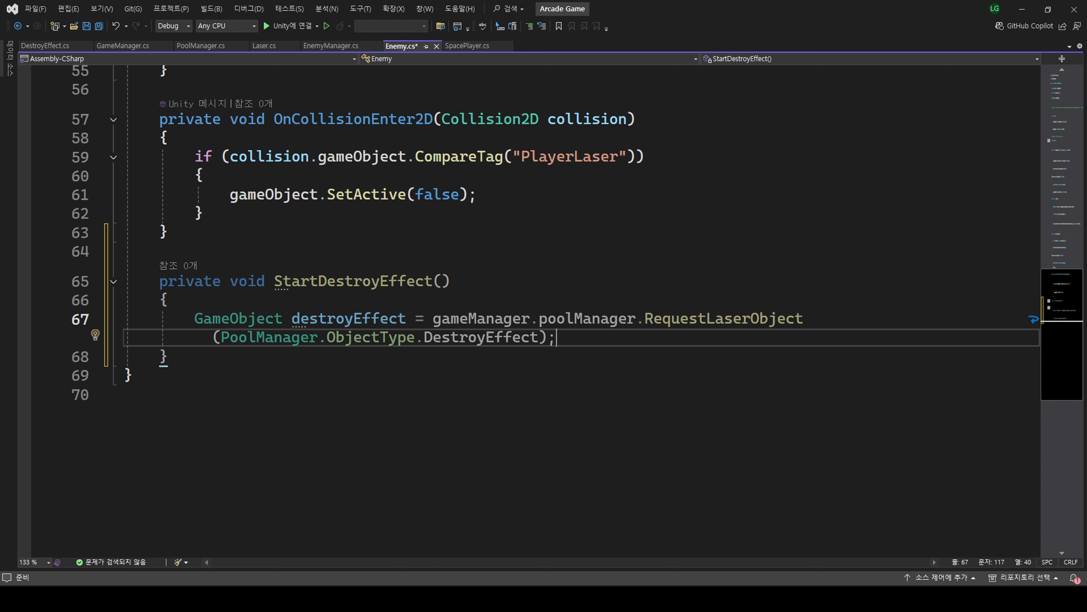
Place the effect at the enemy by calling destroyEffect.transform.SetPositionAndRotation(transform.position, Quaternion.identity) in StartDestroyEffect
{"action": "key", "text": "Return"}
{"action": "key", "text": "Return"}
{"action": "type", "text": "des"}
{"action": "key", "text": "Tab"}
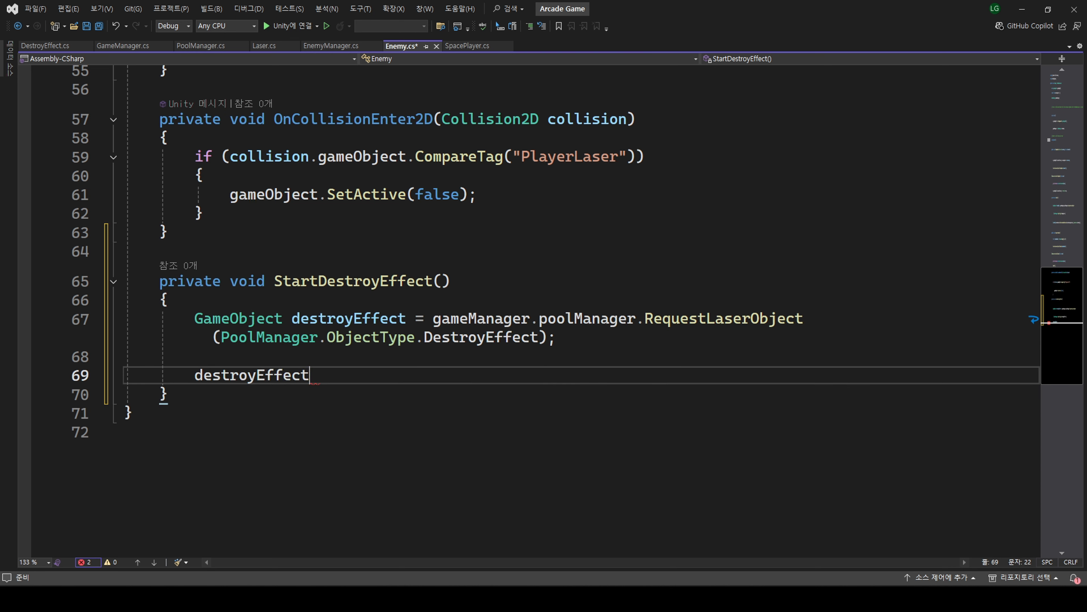
{"action": "type", "text": ".transform.Set"}
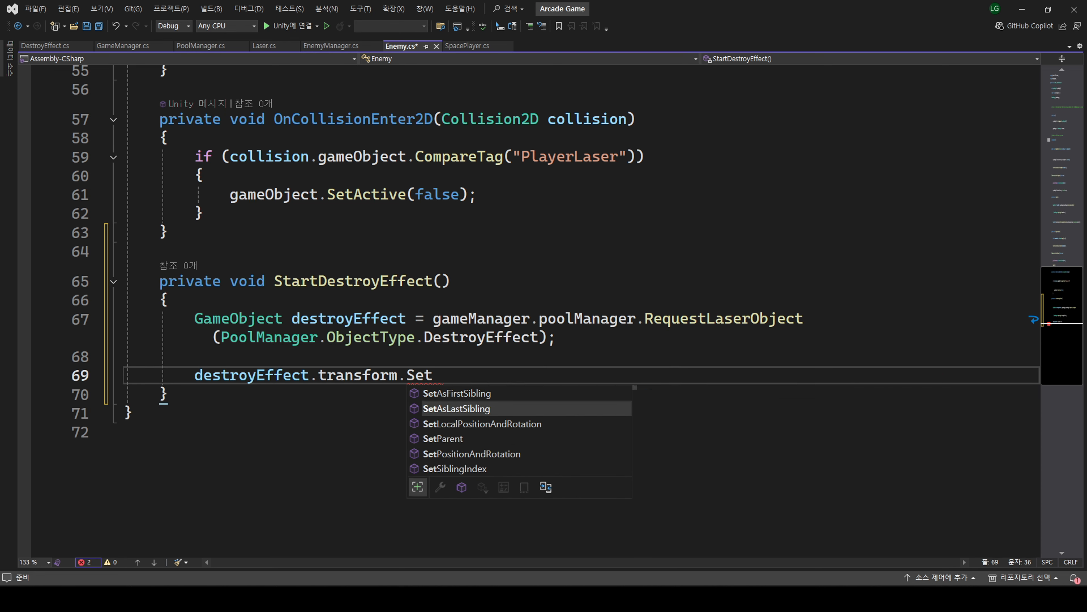
{"action": "key", "text": "Down"}
{"action": "key", "text": "Down"}
{"action": "key", "text": "Down"}
{"action": "key", "text": "Tab"}
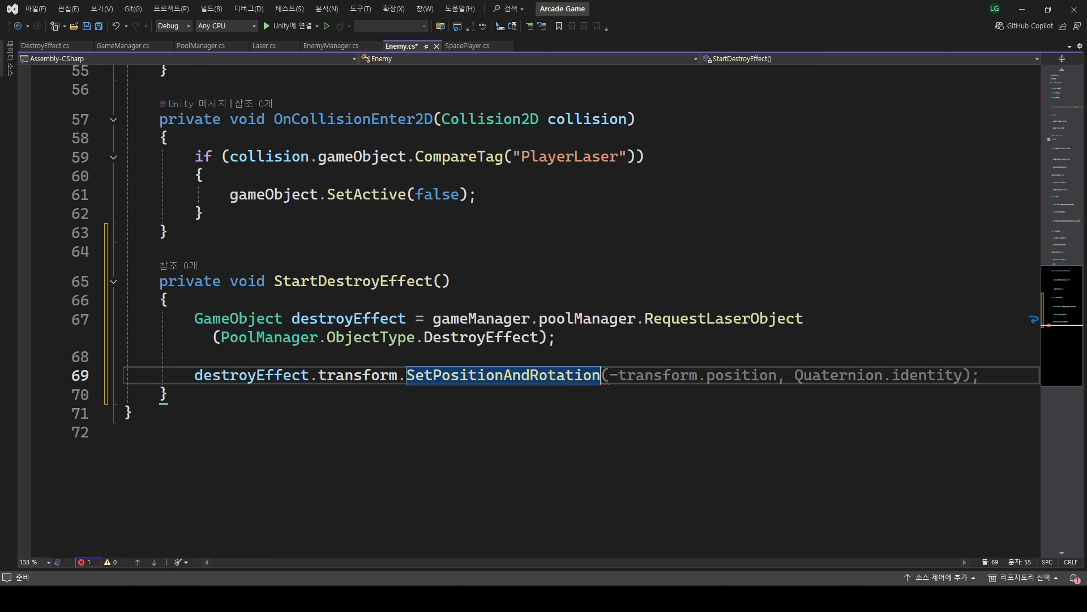
{"action": "key", "text": "Tab"}
{"action": "key", "text": "Left"}
{"action": "key", "text": "Left"}
{"action": "key", "text": "Left"}
{"action": "key", "text": "Left"}
{"action": "key", "text": "Left"}
{"action": "key", "text": "Left"}
{"action": "key", "text": "Left"}
{"action": "key", "text": "Left"}
{"action": "key", "text": "Left"}
{"action": "key", "text": "Left"}
{"action": "key", "text": "Left"}
{"action": "key", "text": "Left"}
{"action": "key", "text": "Left"}
{"action": "key", "text": "Left"}
{"action": "key", "text": "Left"}
{"action": "key", "text": "Left"}
{"action": "key", "text": "Left"}
{"action": "key", "text": "Left"}
{"action": "key", "text": "Left"}
{"action": "key", "text": "Left"}
{"action": "key", "text": "BackSpace"}
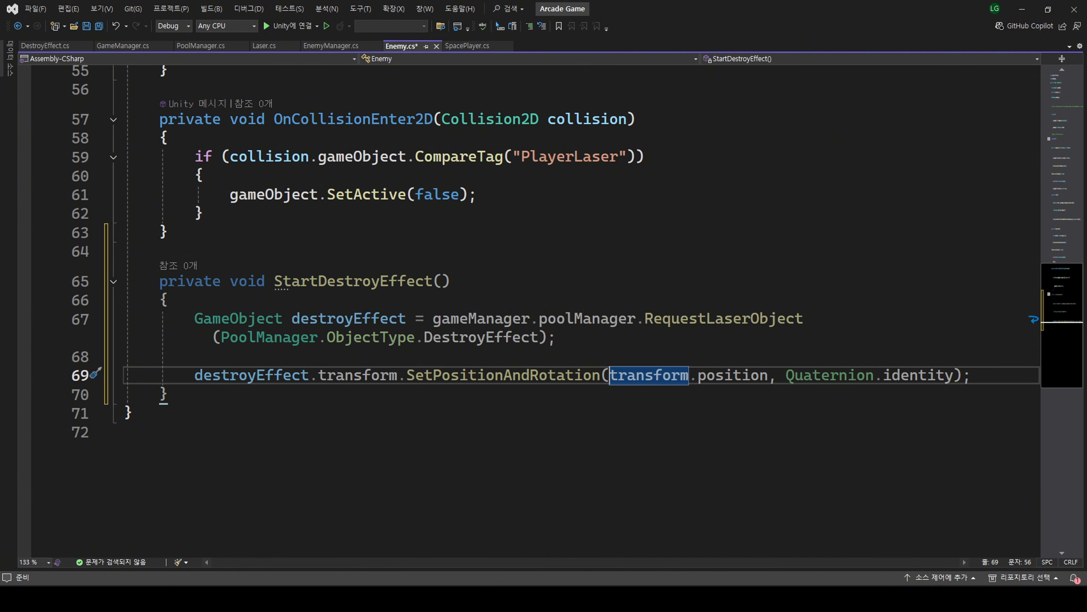
Call StartDestroyEffect() after gameObject.SetActive(false) in the Enemy's PlayerLaser collision check and save the script
{"action": "key", "text": "Up"}
{"action": "key", "text": "Up"}
{"action": "key", "text": "Up"}
{"action": "key", "text": "Up"}
{"action": "key", "text": "Up"}
{"action": "key", "text": "Up"}
{"action": "key", "text": "Up"}
{"action": "key", "text": "Up"}
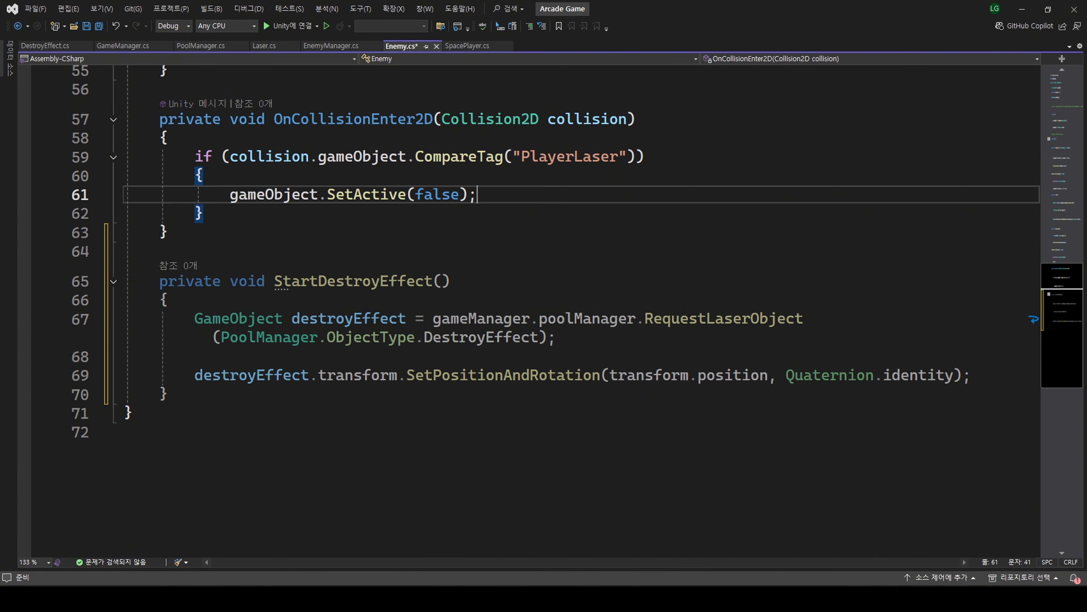
{"action": "key", "text": "Return"}
{"action": "type", "text": "Start"}
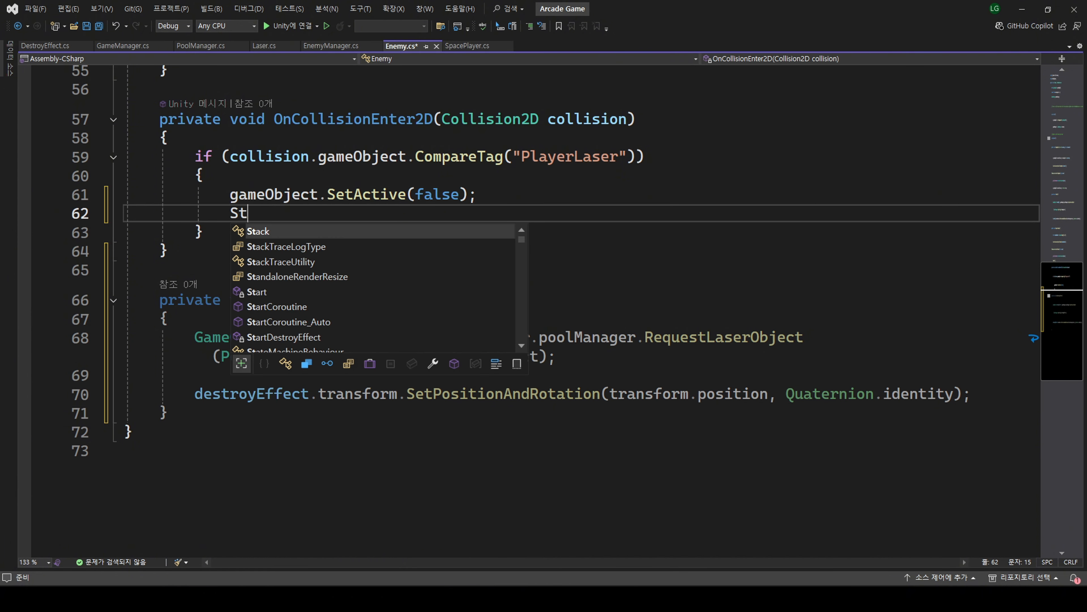
{"action": "key", "text": "Down"}
{"action": "key", "text": "Down"}
{"action": "key", "text": "Down"}
{"action": "key", "text": "Down"}
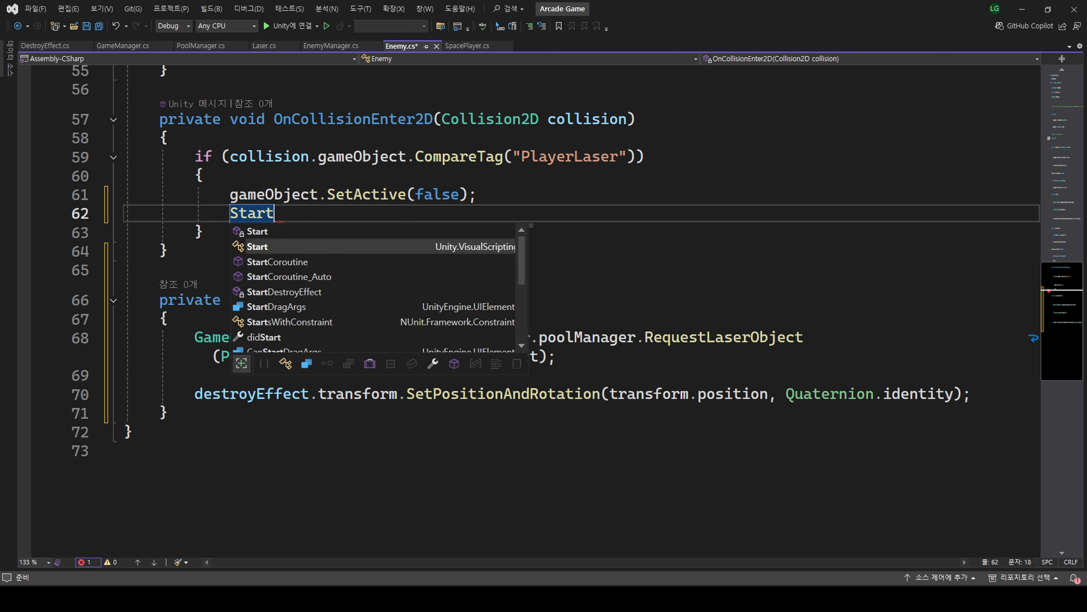
{"action": "key", "text": "Tab"}
{"action": "type", "text": "();"}
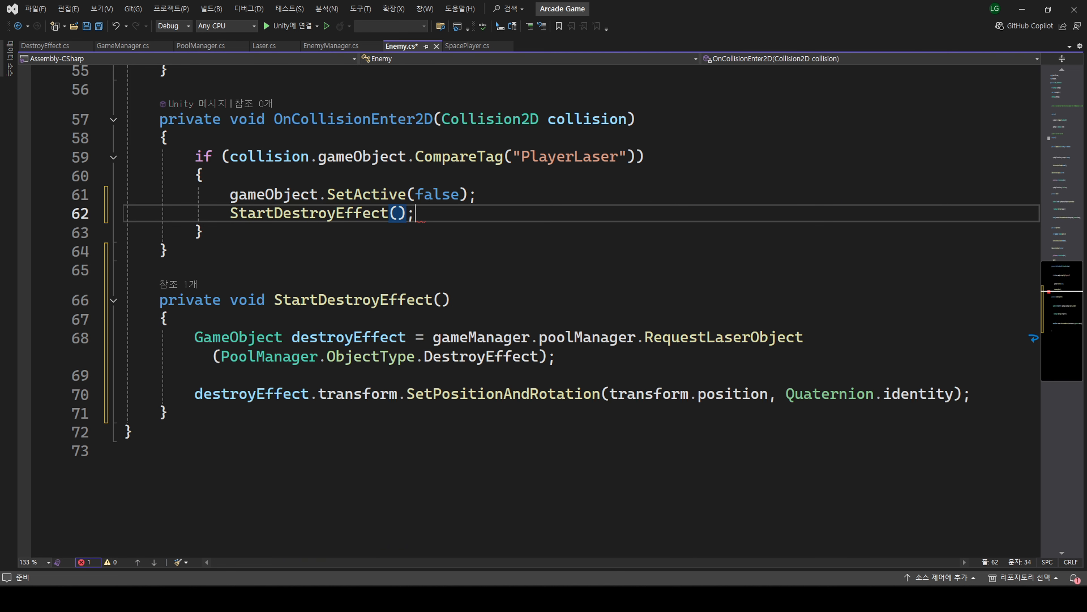
{"action": "key", "text": "ctrl+s"}
Copy the whole StartDestroyEffect method from the Enemy script into SpacePlayer, below OnCollisionEnter2D
{"action": "left_click", "coordinate": [172, 319]}
{"action": "left_click_drag", "start_coordinate": [169, 412], "coordinate": [158, 306]}
{"action": "key", "text": "ctrl+c"}
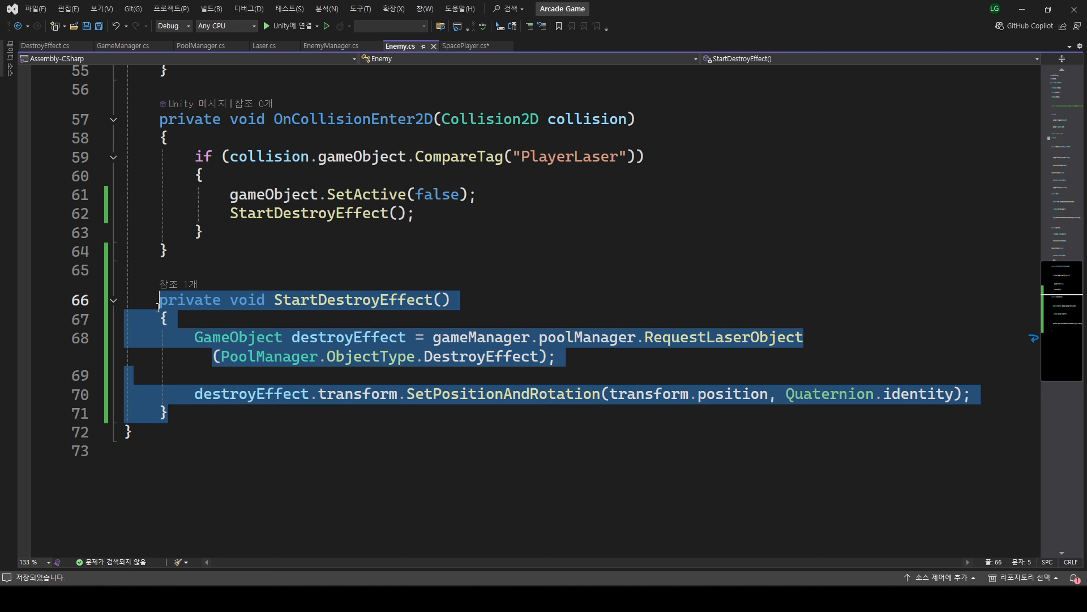
{"action": "left_click", "coordinate": [462, 46]}
{"action": "key", "text": "Return"}
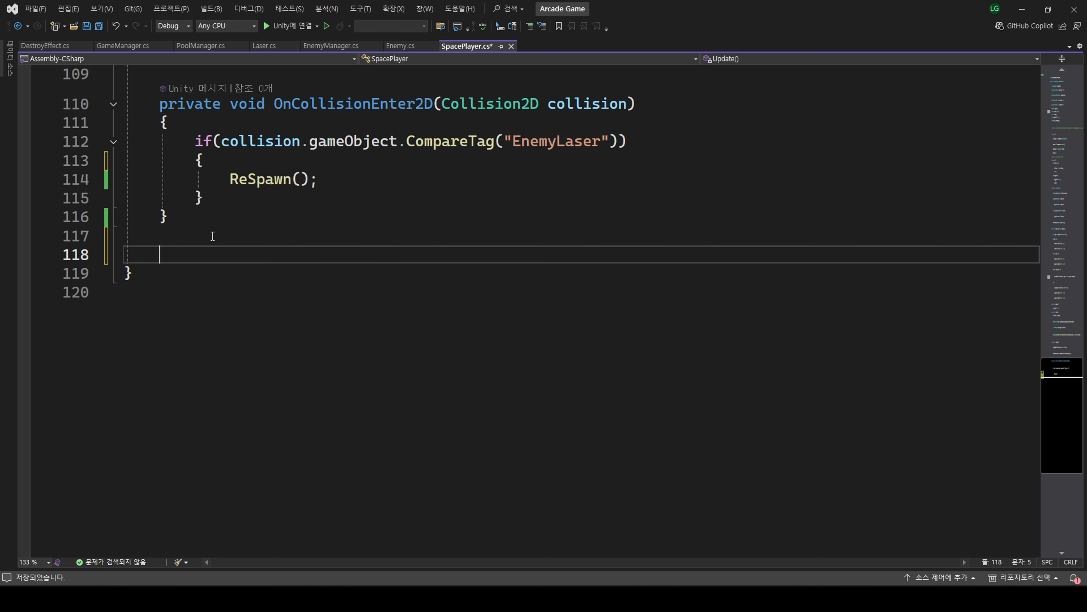
{"action": "key", "text": "ctrl+v"}
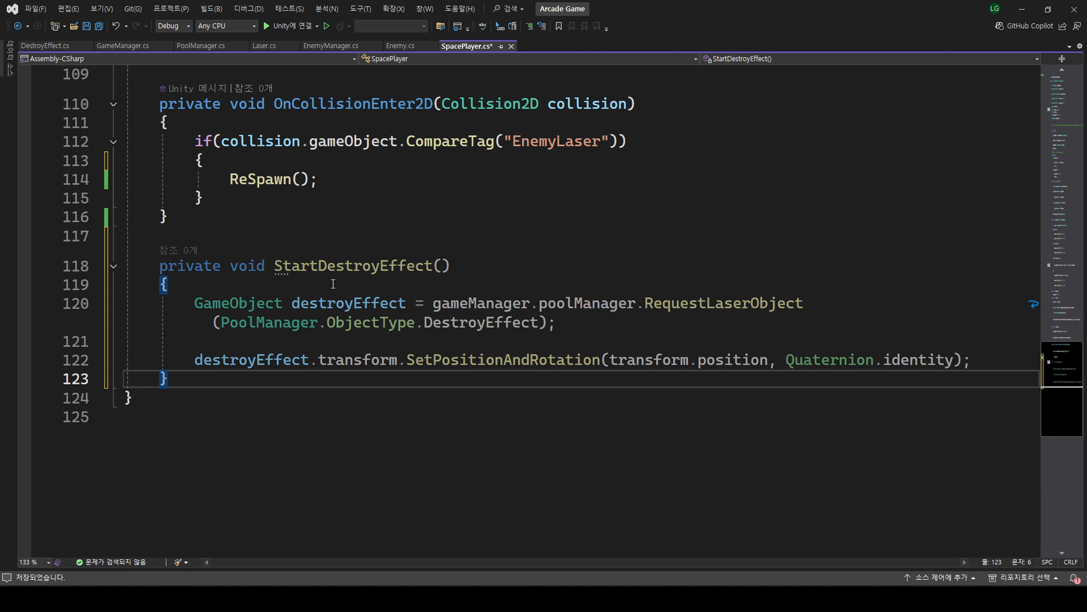
Call StartDestroyEffect() before ReSpawn() in SpacePlayer's EnemyLaser collision check and save the script
{"action": "left_click_drag", "start_coordinate": [274, 266], "coordinate": [450, 263]}
{"action": "key", "text": "ctrl+c"}
{"action": "left_click", "coordinate": [300, 160]}
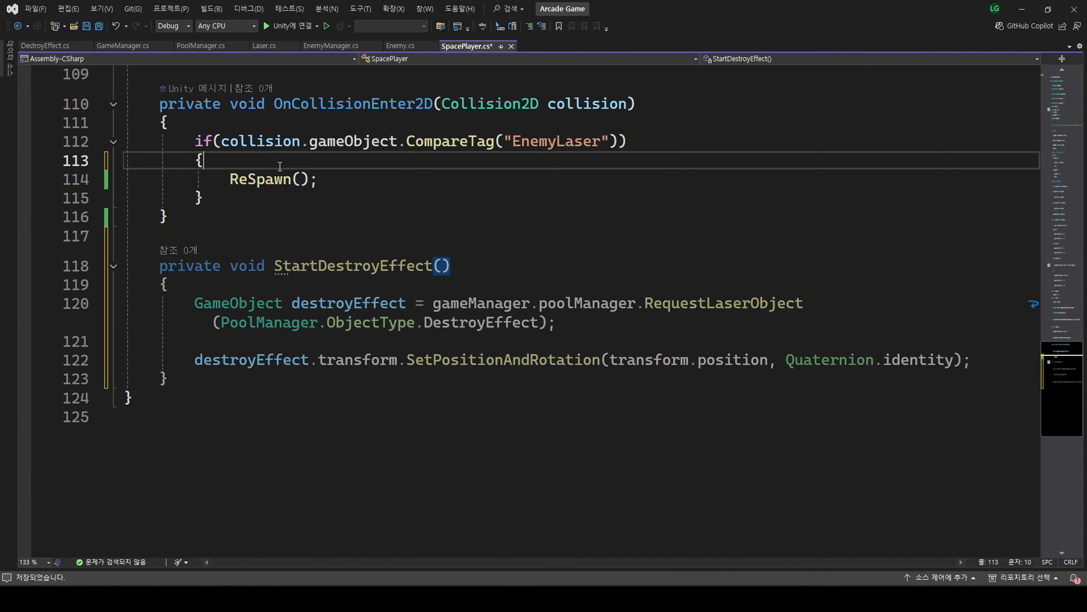
{"action": "key", "text": "Return"}
{"action": "key", "text": "ctrl+v"}
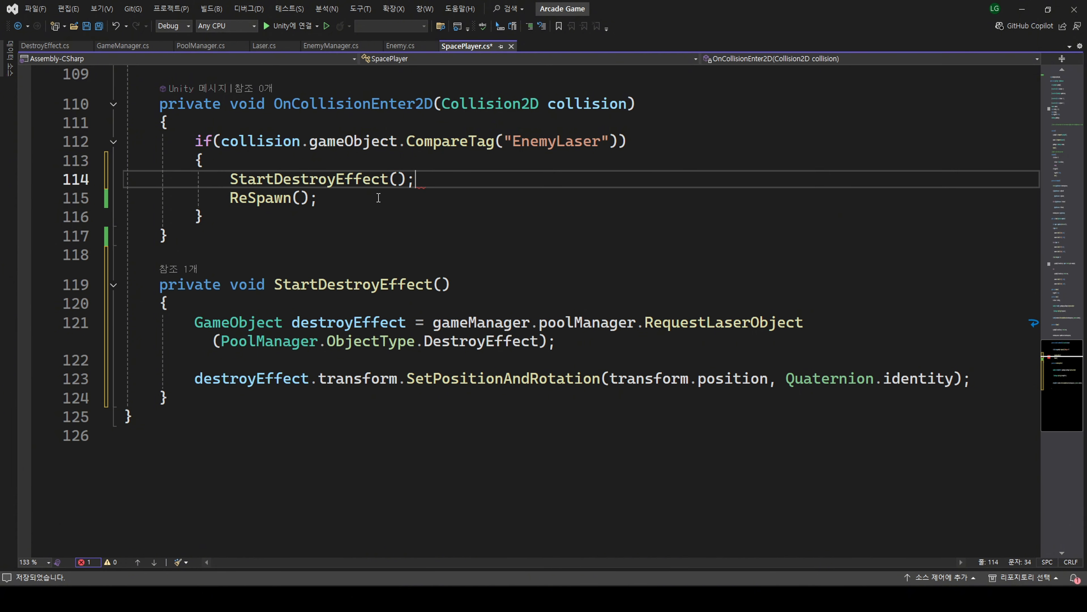
{"action": "key", "text": "ctrl+s"}
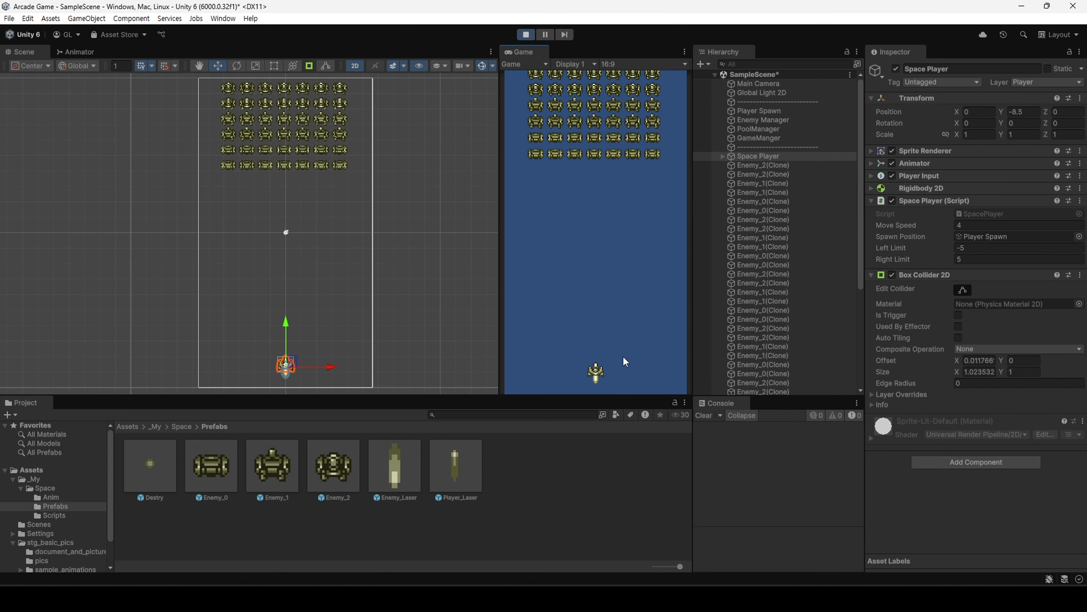
Test the running game in Unity by firing lasers at the enemy formation and checking the enemies' explosion effect
{"action": "key", "text": "space"}
{"action": "key", "text": "space"}
{"action": "key", "text": "space"}
{"action": "key", "text": "space"}
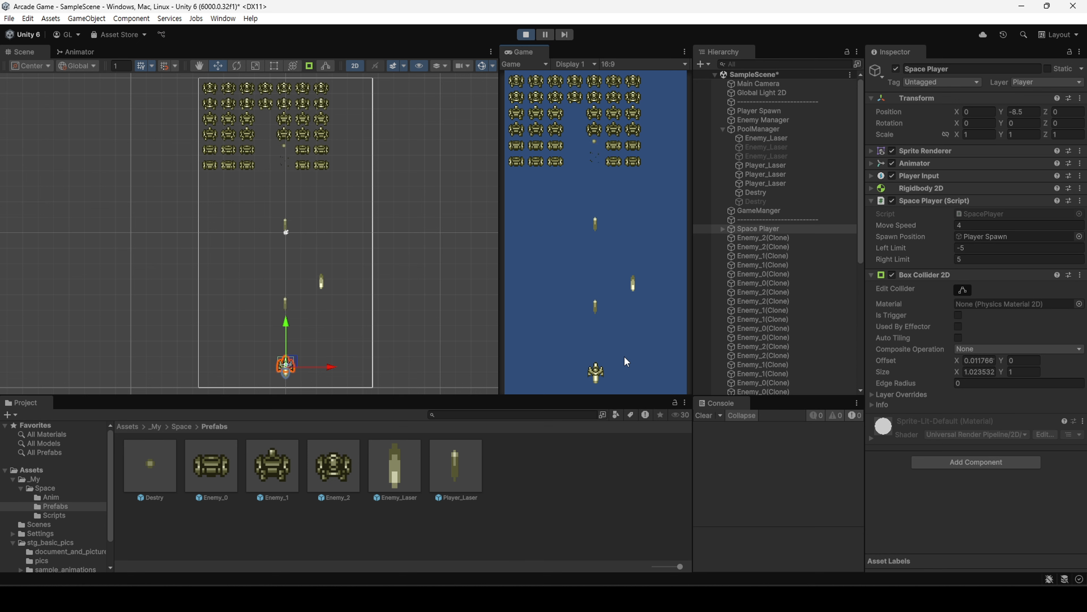
{"action": "key", "text": "space"}
{"action": "key", "text": "space"}
{"action": "key", "text": "space"}
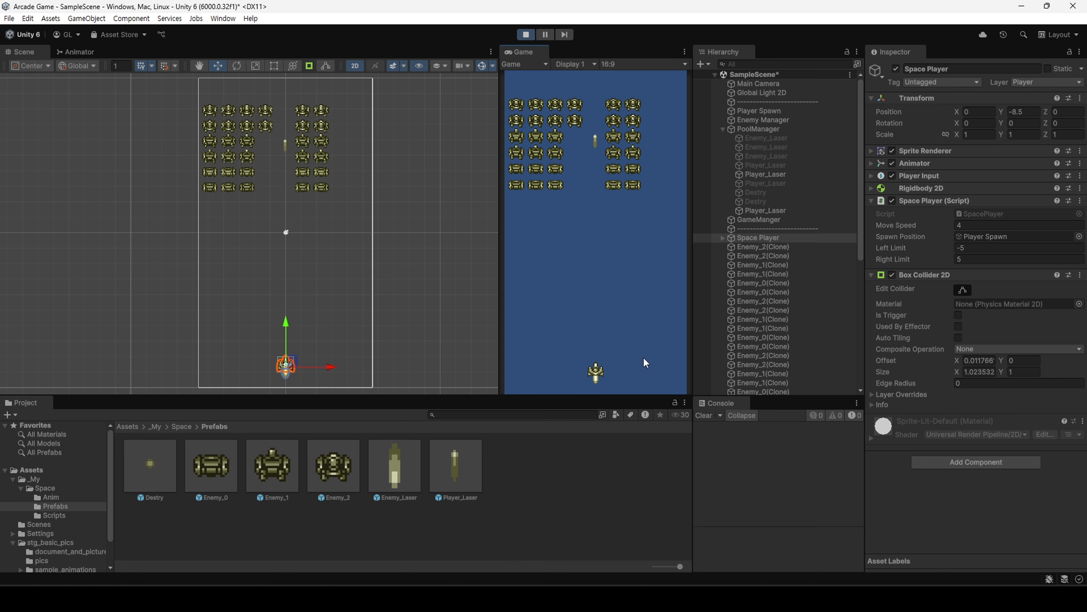
Steer the ship sideways under enemy fire to check its own explosion and respawn, and keep shooting at the enemies
{"action": "key", "text": "Left"}
{"action": "key", "text": "Left"}
{"action": "key", "text": "Right"}
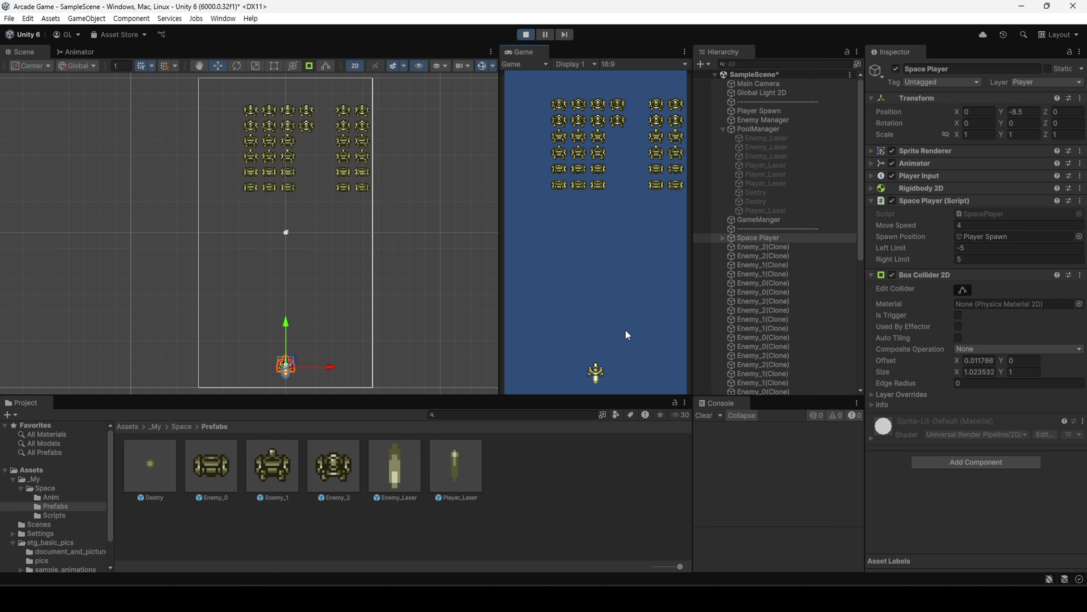
{"action": "key", "text": "Left"}
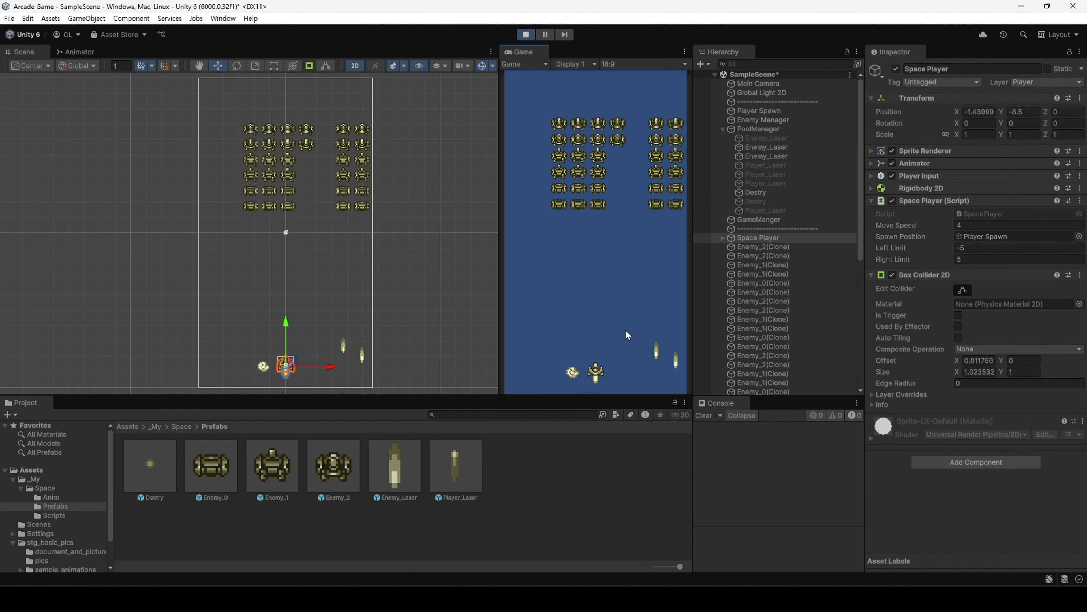
{"action": "key", "text": "Left"}
{"action": "key", "text": "space"}
{"action": "key", "text": "space"}
{"action": "key", "text": "space"}
{"action": "key", "text": "space"}
{"action": "key", "text": "space"}
{"action": "key", "text": "space"}
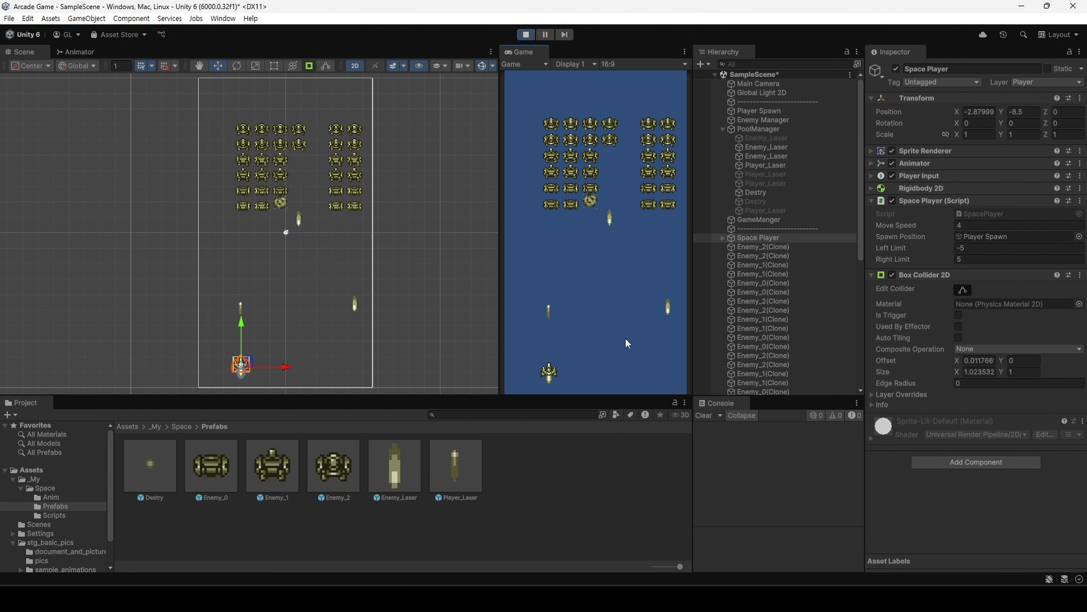